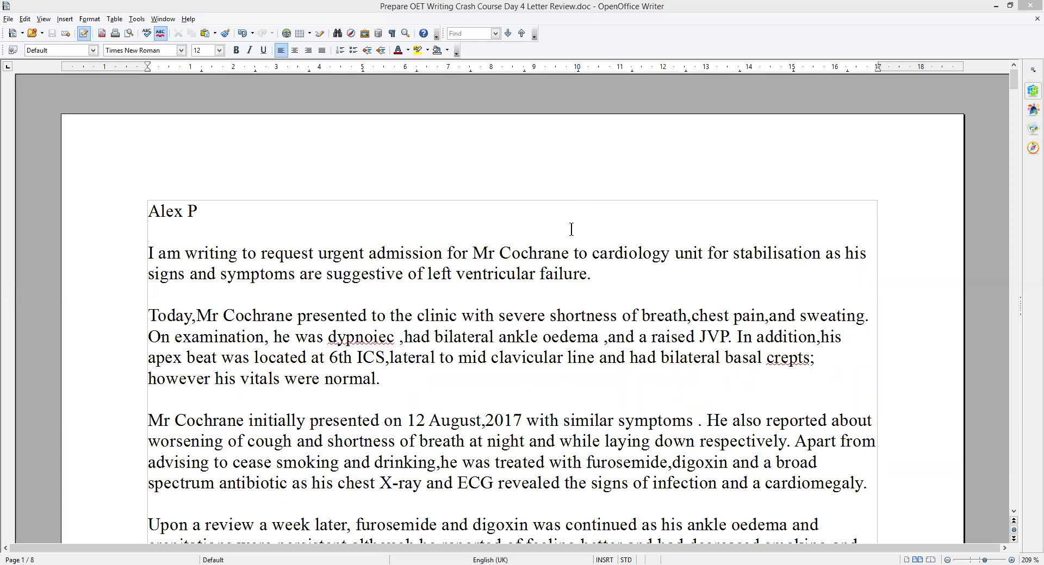
Step: Switch on Edit > Changes > Record so every correction to the referral letter is tracked
left_click(551, 245)
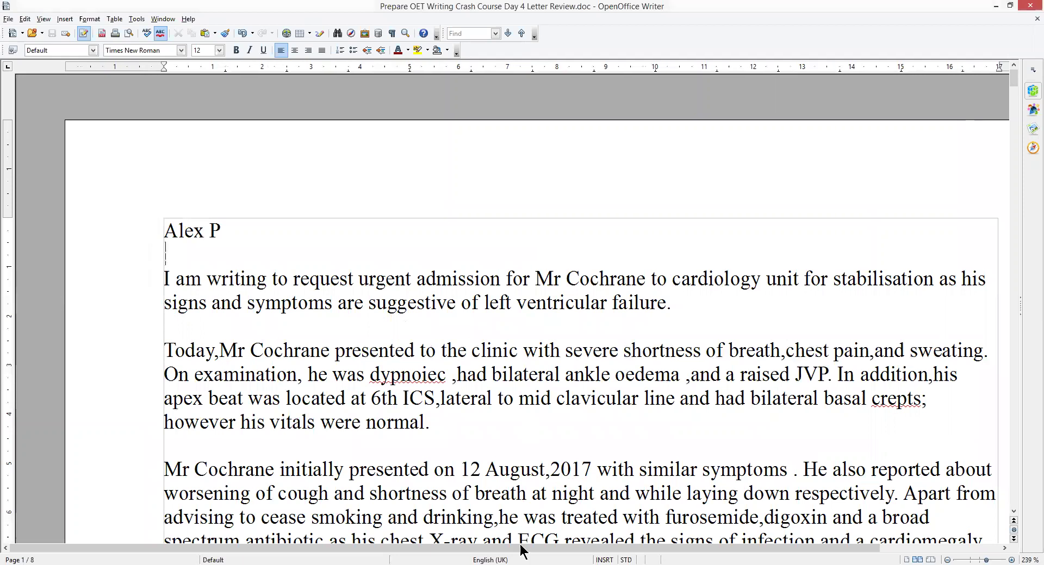
scroll(560, 549, "right", 3)
left_click_drag(560, 554, 573, 551)
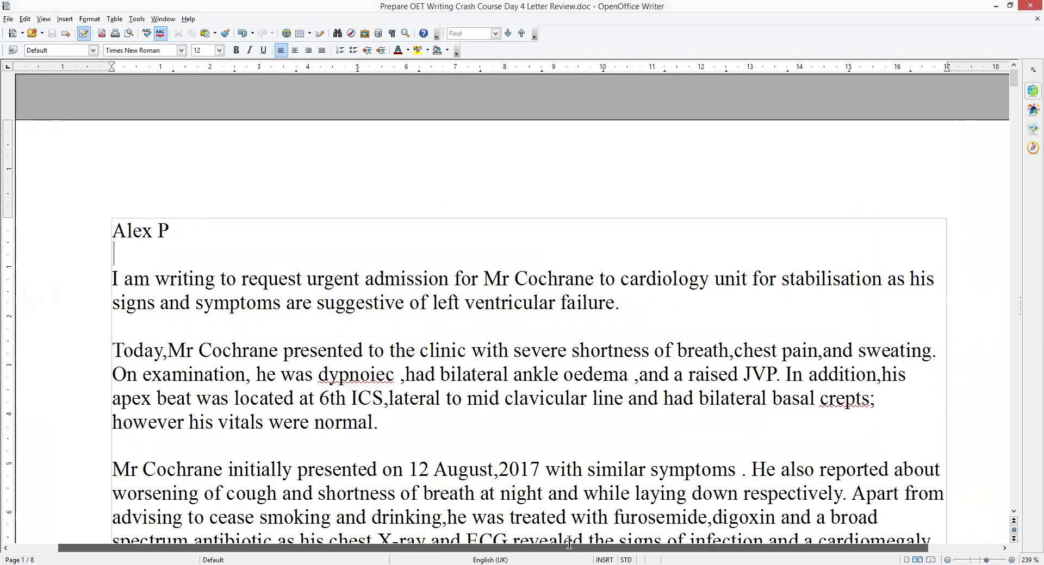
left_click(25, 19)
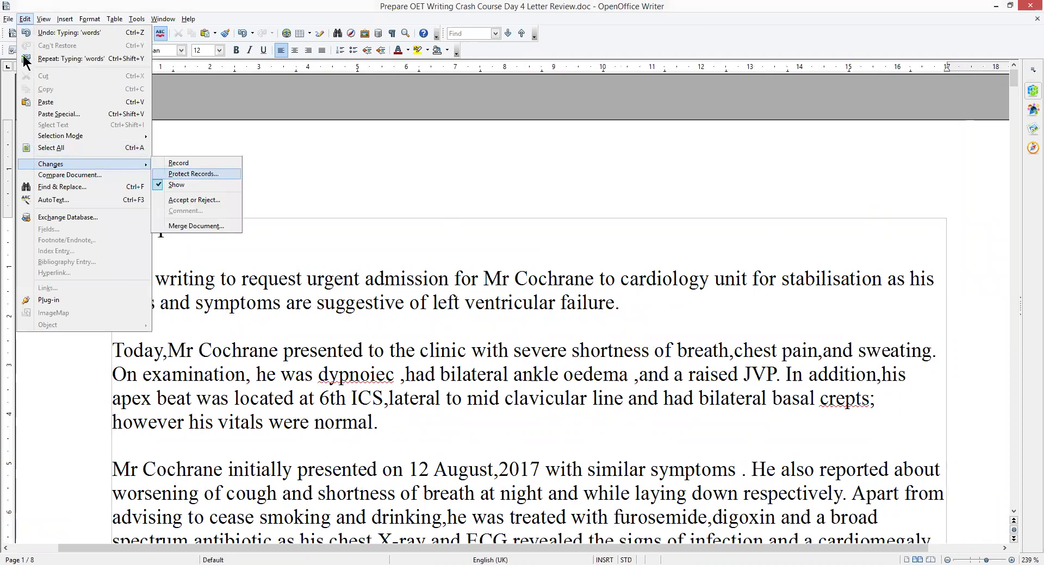
left_click(24, 60)
scroll(389, 224, "down", 1)
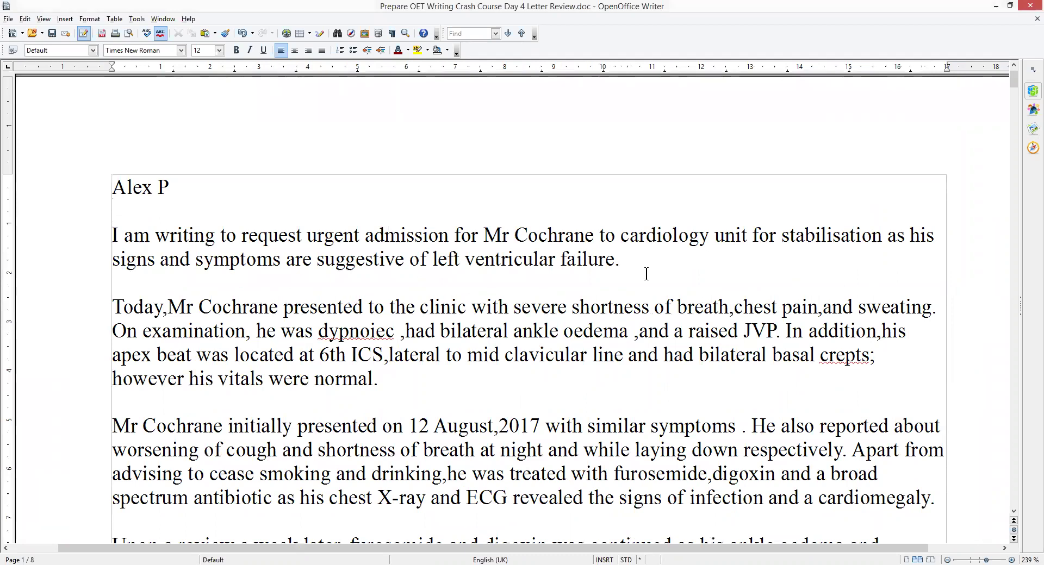
Step: Insert 'the' before urgent, replace 'for' with 'of', and change 'cardiology' to 'the Cardiology'
left_click(308, 239)
type("the")
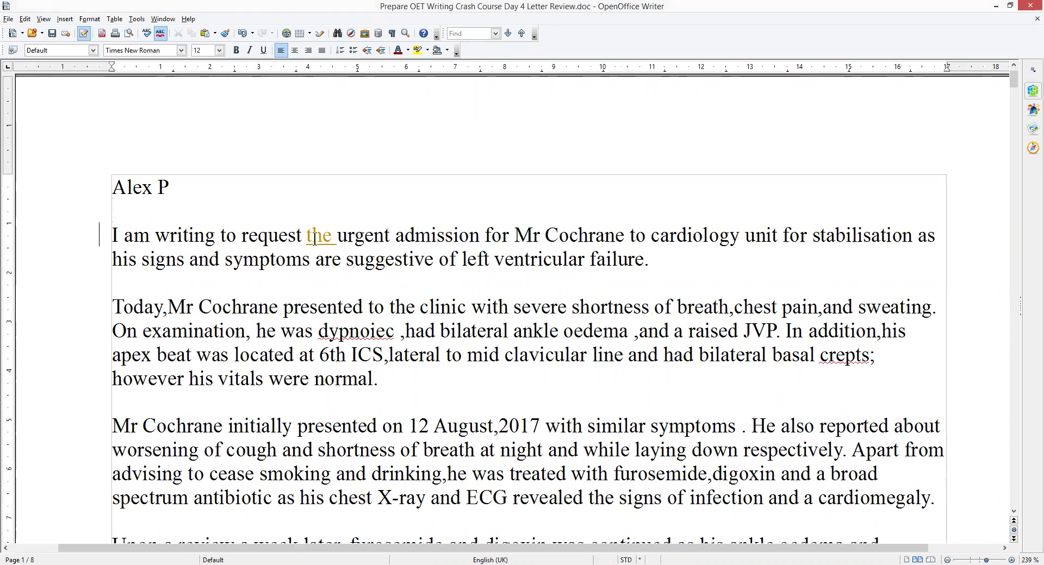
left_click(485, 236)
type("of")
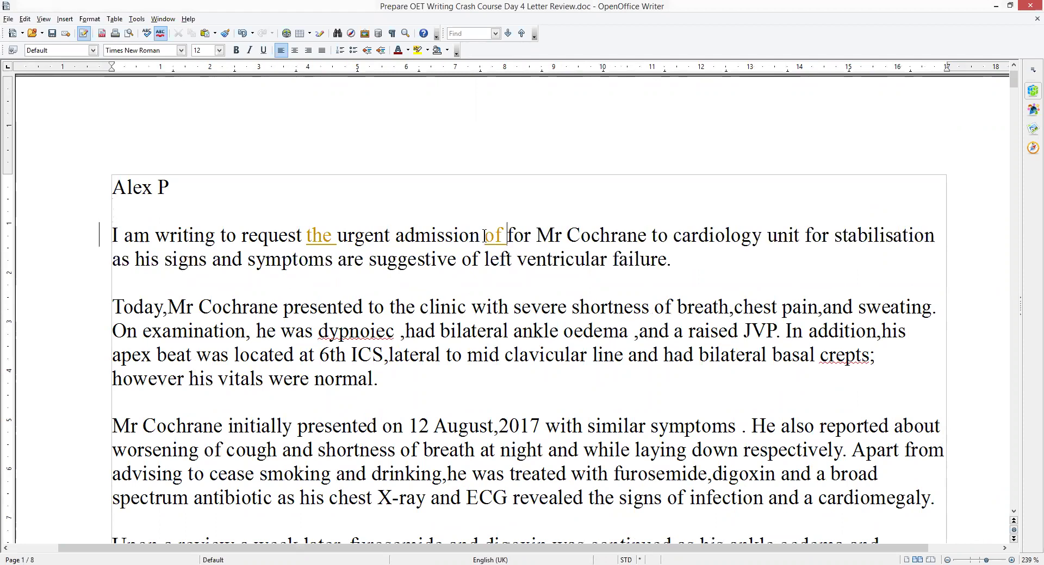
key("Delete")
key("Delete")
key("Delete")
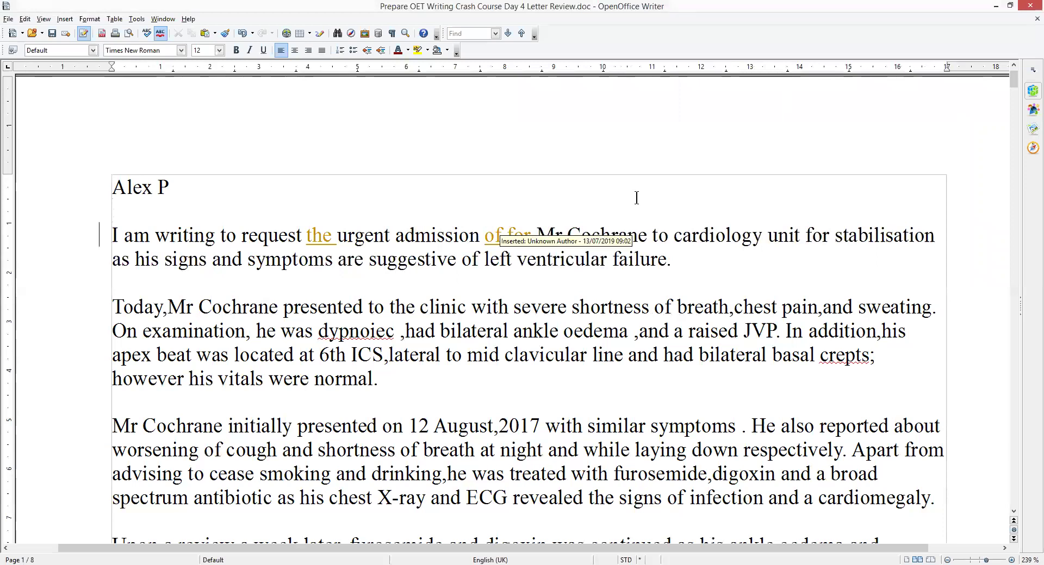
left_click(673, 240)
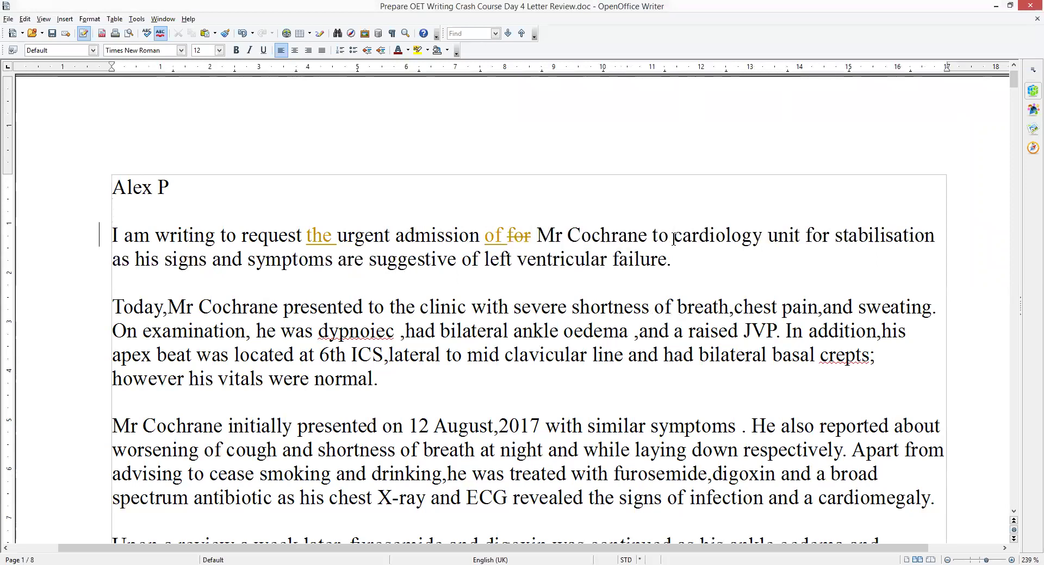
type("the")
key("Delete")
type("C")
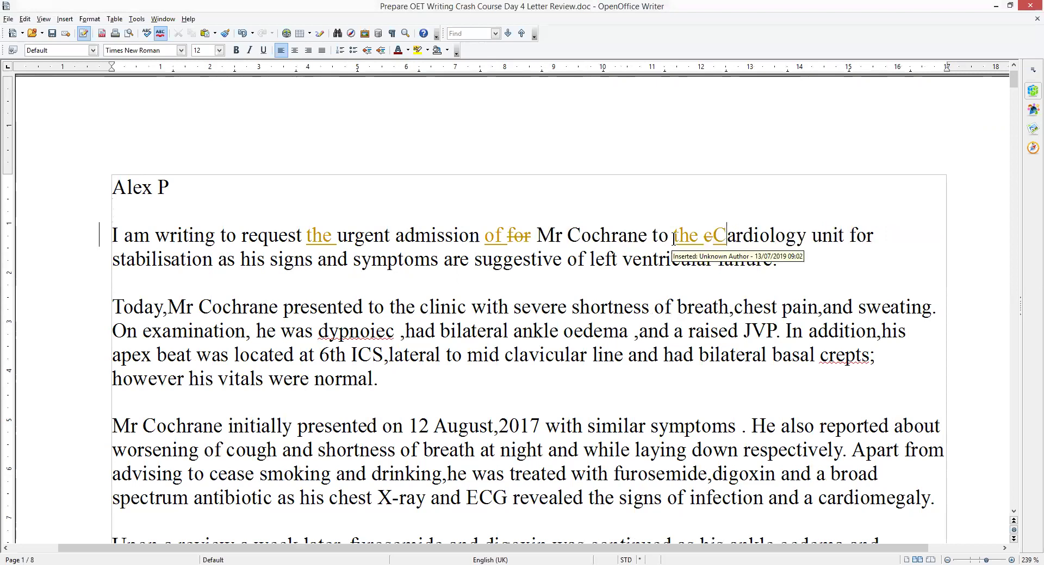
Step: Add the missing spaces after the commas following Today, breath and oedema
left_click(393, 294)
scroll(394, 294, "down", 3)
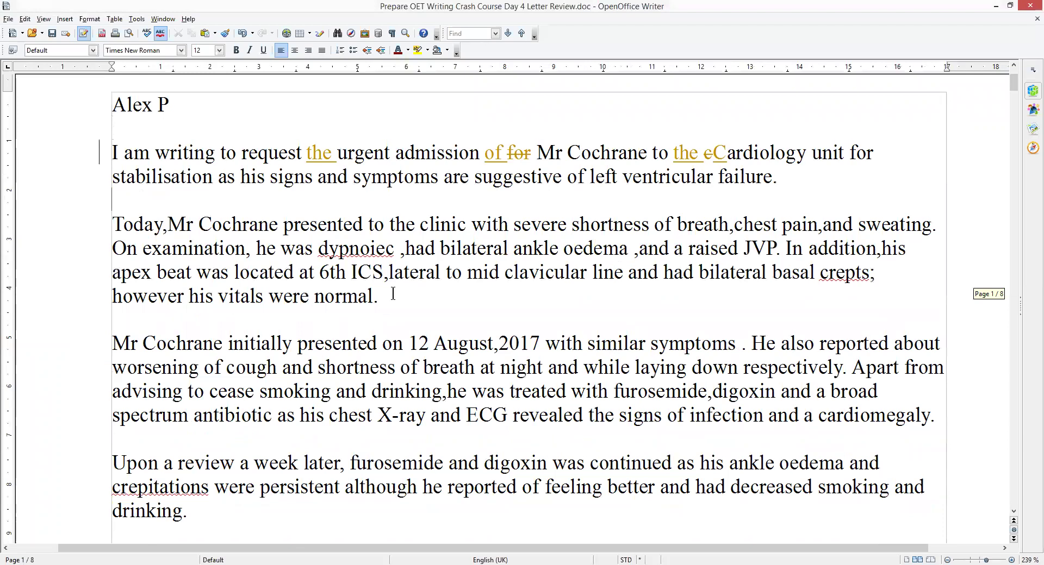
left_click(166, 225)
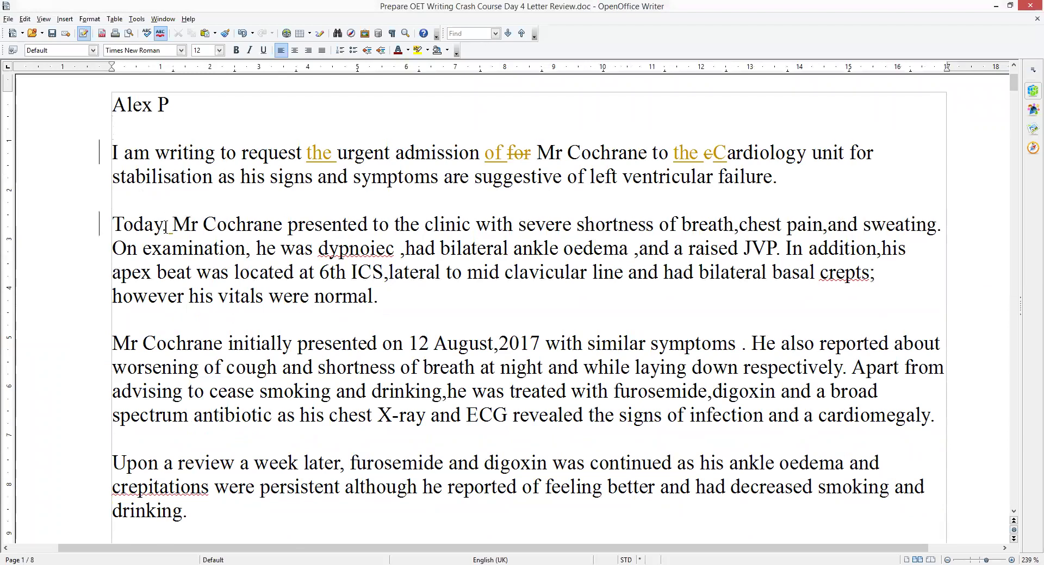
left_click(736, 224)
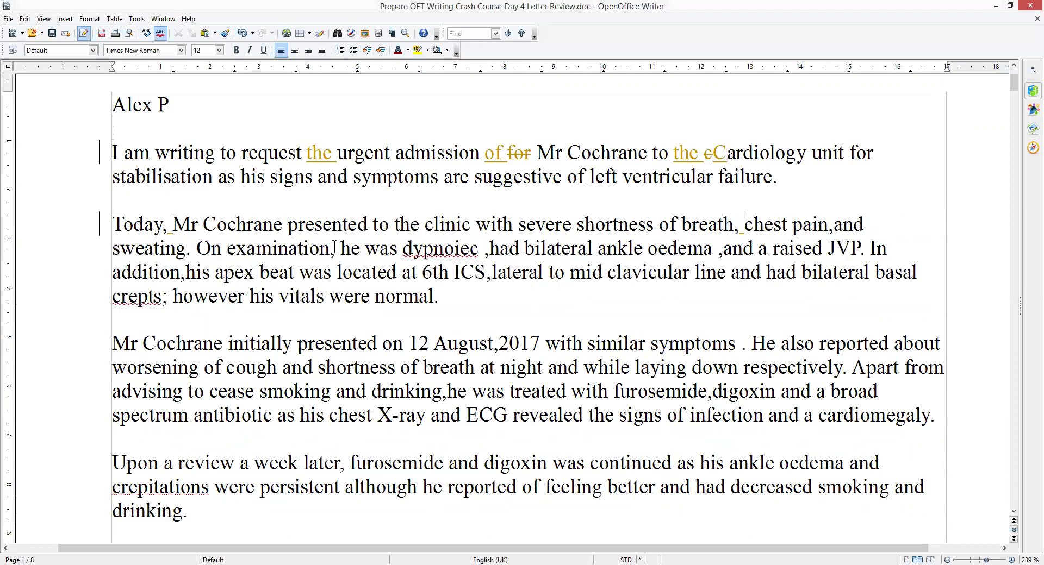
left_click(721, 251)
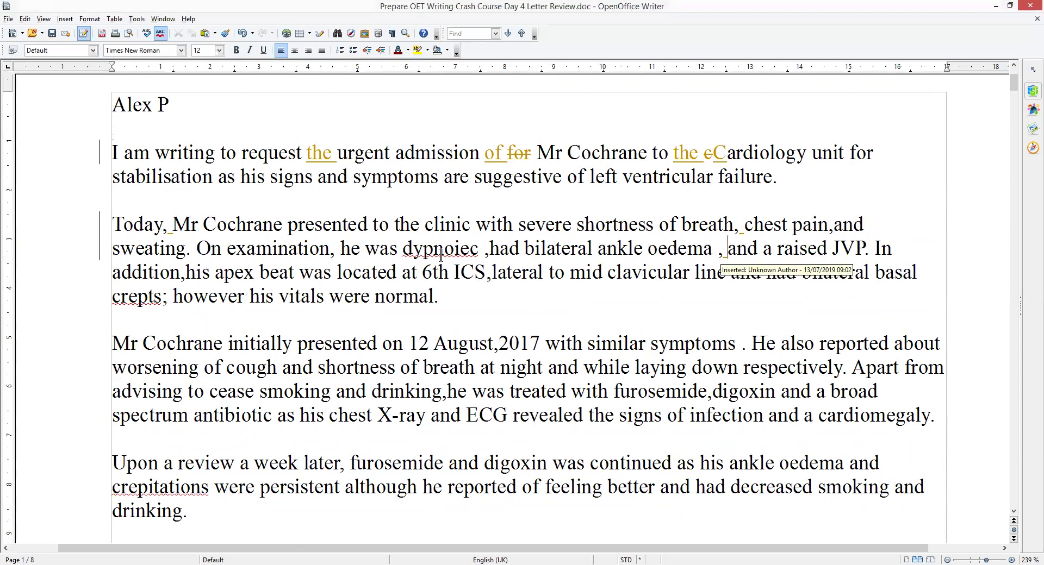
left_click(175, 307)
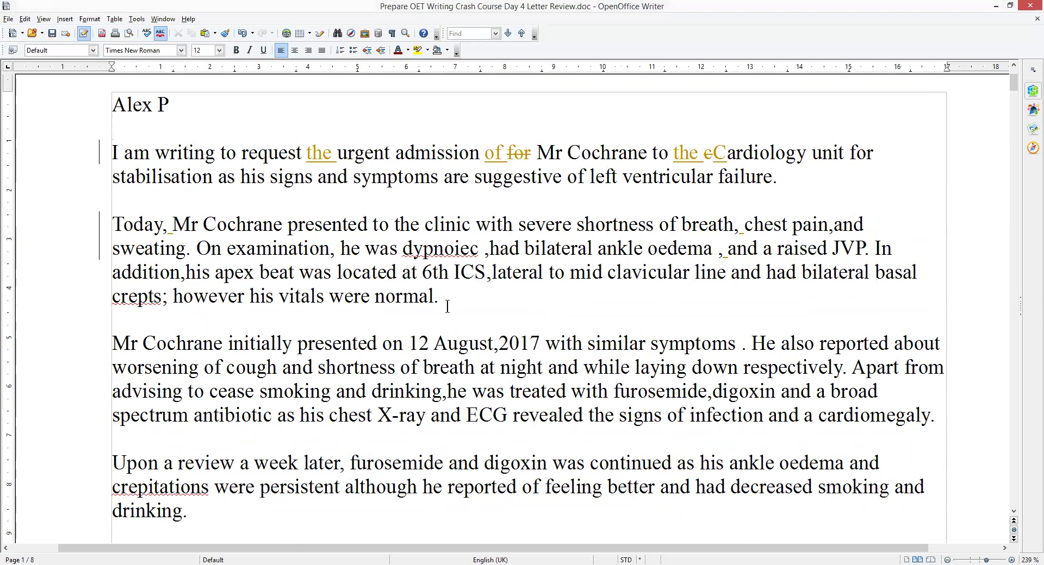
Step: Insert a row of question marks after 'his vitals were normal.' as a tracked insertion
left_click_drag(197, 248, 460, 304)
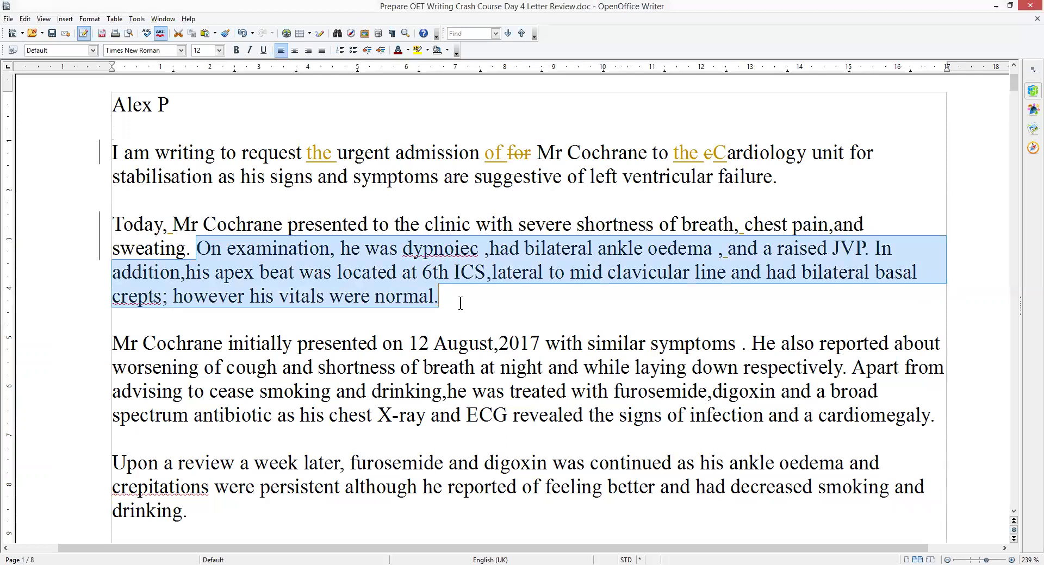
left_click(473, 299)
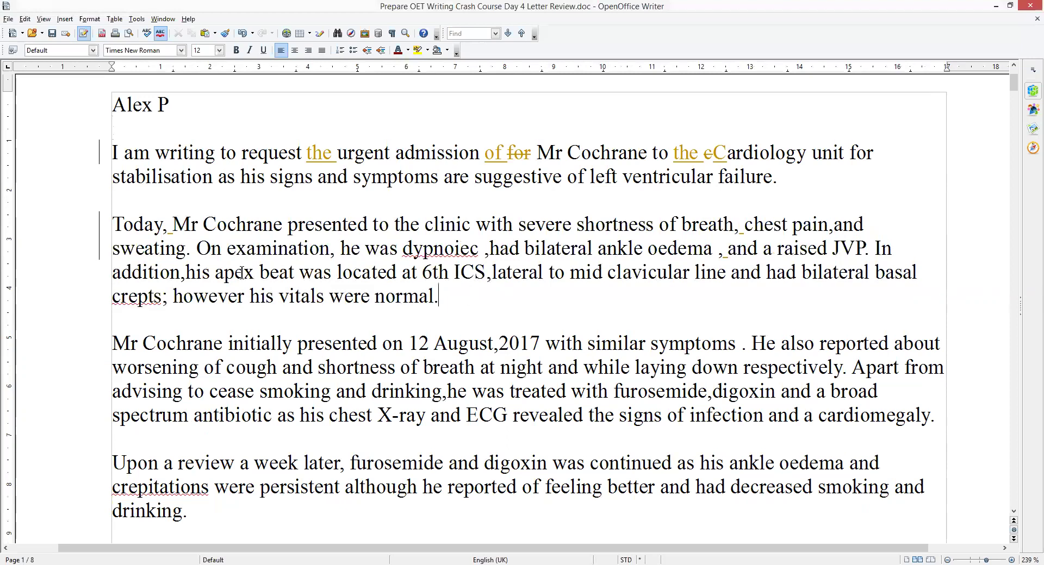
left_click_drag(158, 232, 468, 298)
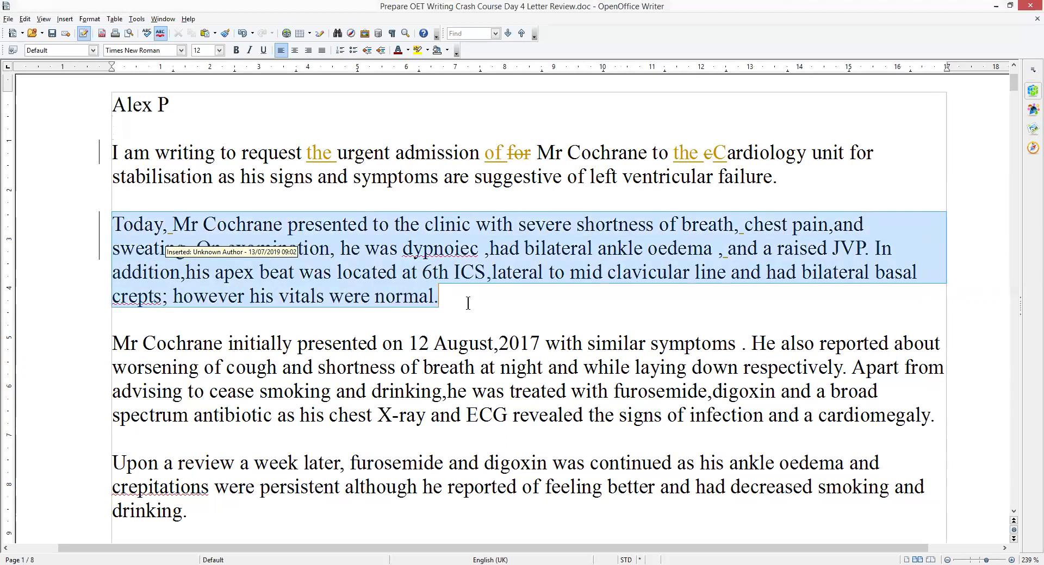
left_click(471, 302)
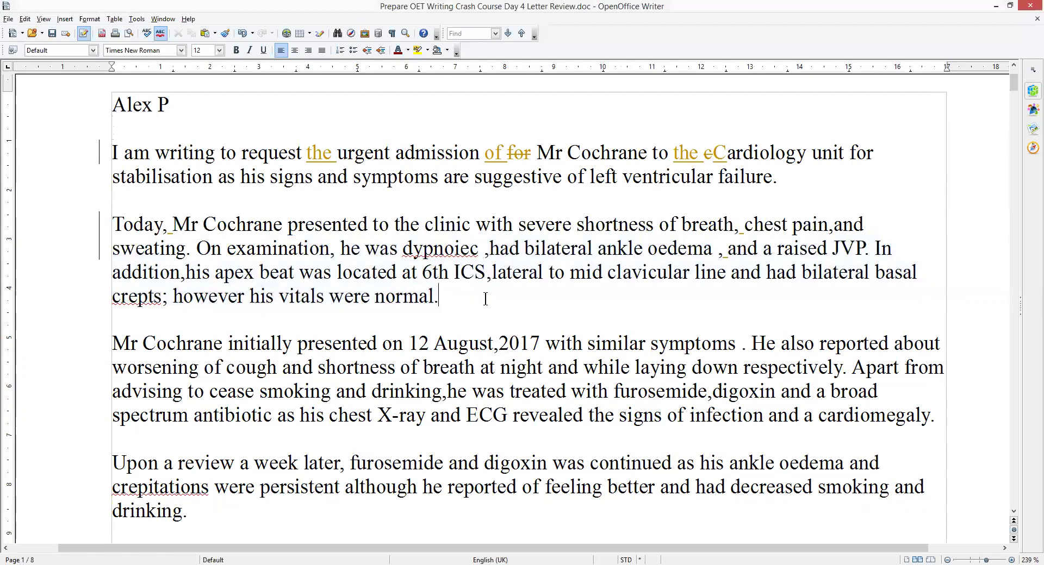
type("????????????????")
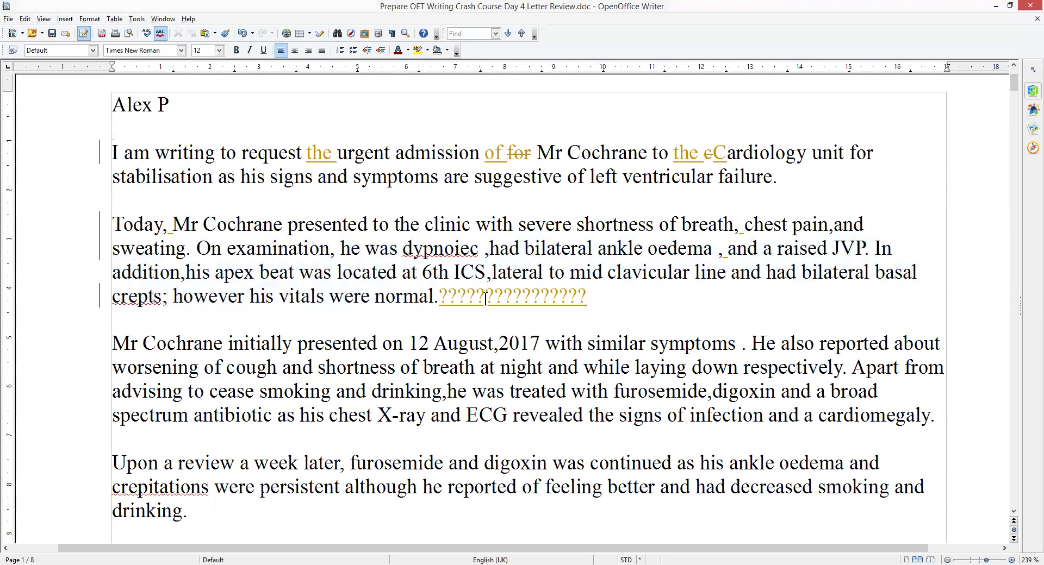
Step: Add a space after 'August,' and replace 'about' with 'a' before worsening
scroll(486, 298, "down", 3)
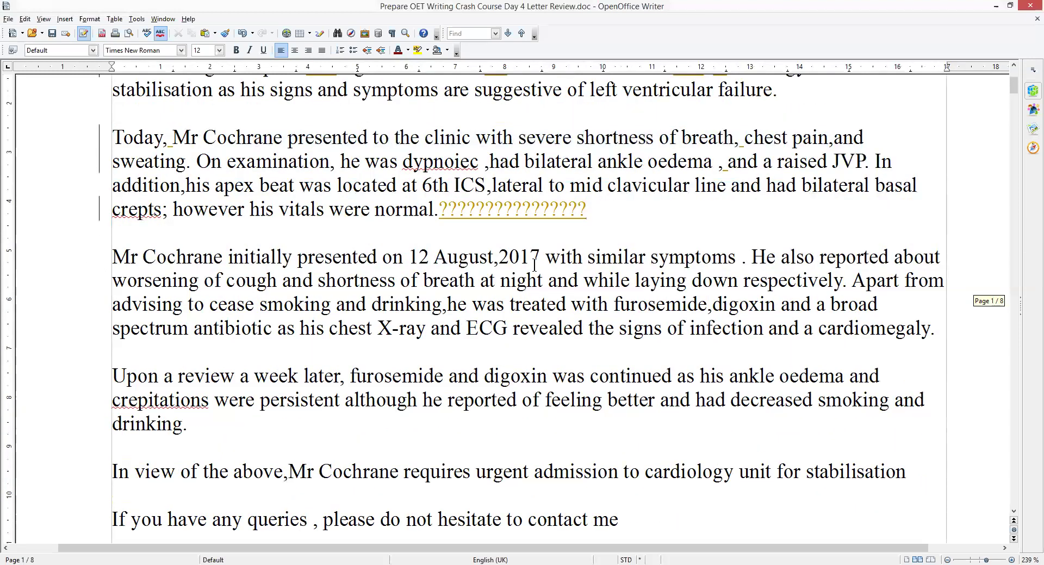
left_click(499, 260)
left_click(900, 259)
key("Delete")
key("Delete")
key("Delete")
key("Delete")
key("Delete")
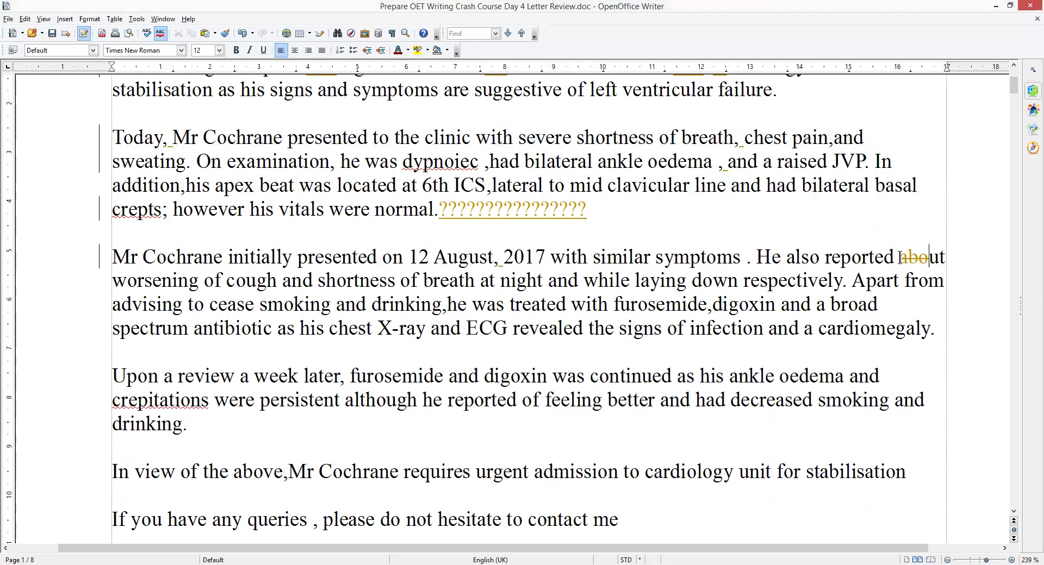
left_click(113, 283)
type("a")
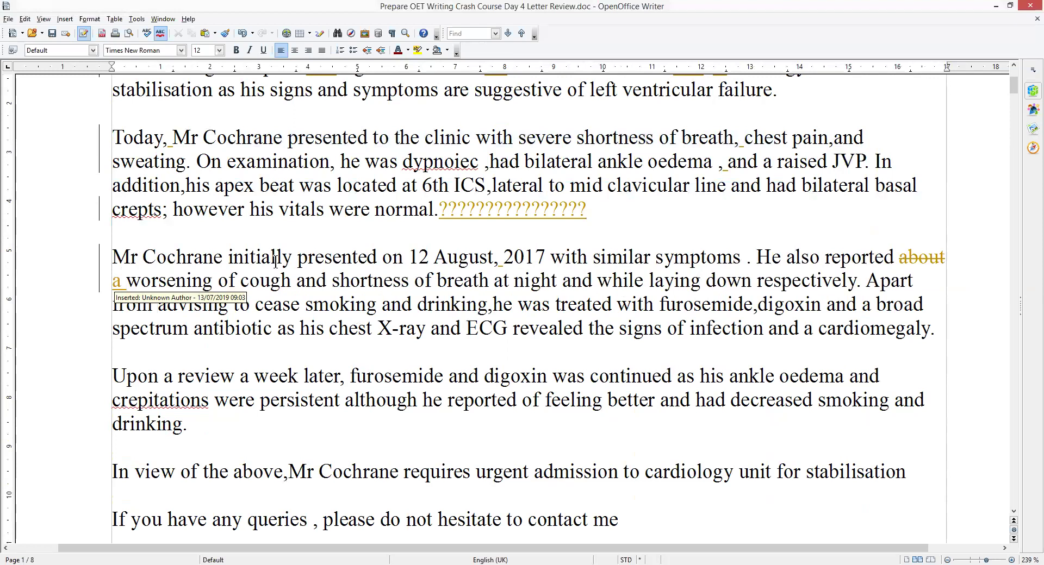
left_click_drag(227, 256, 377, 256)
left_click(397, 348)
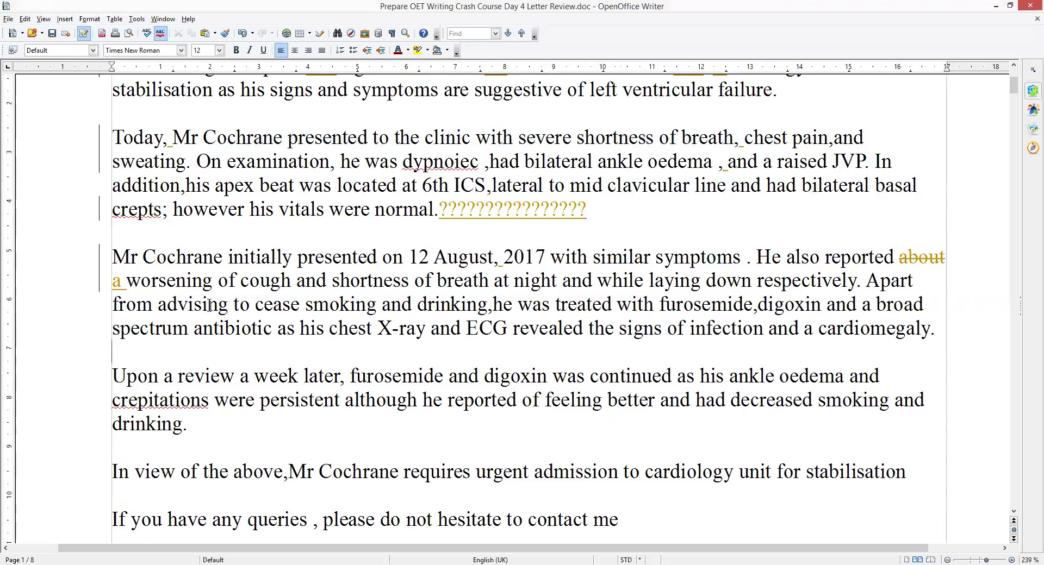
Step: Insert 'him' after advising and 'stop' before cease, and add a space after 'drinking,'
left_click(231, 305)
type("him to ")
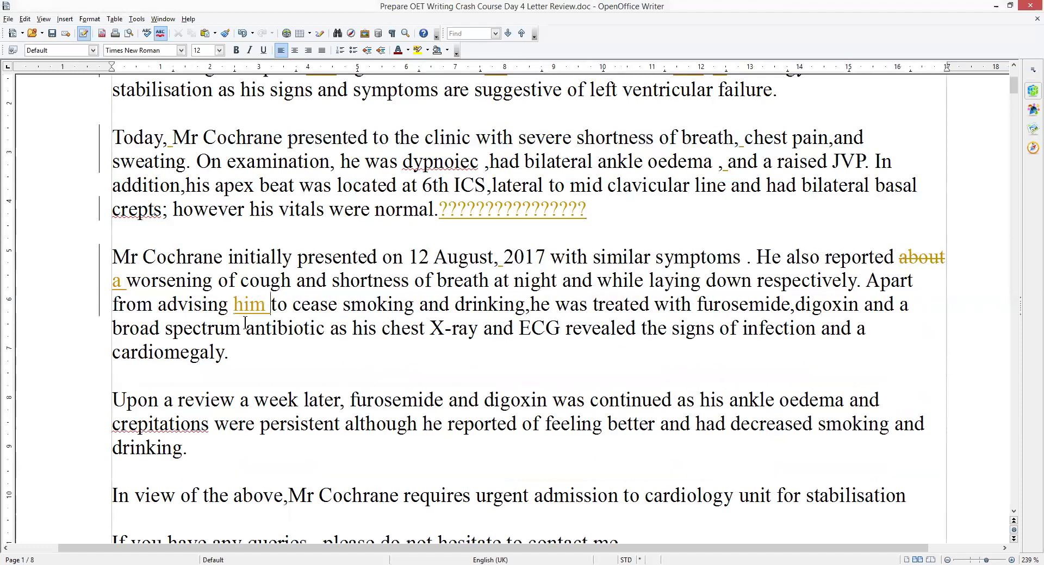
type("stop")
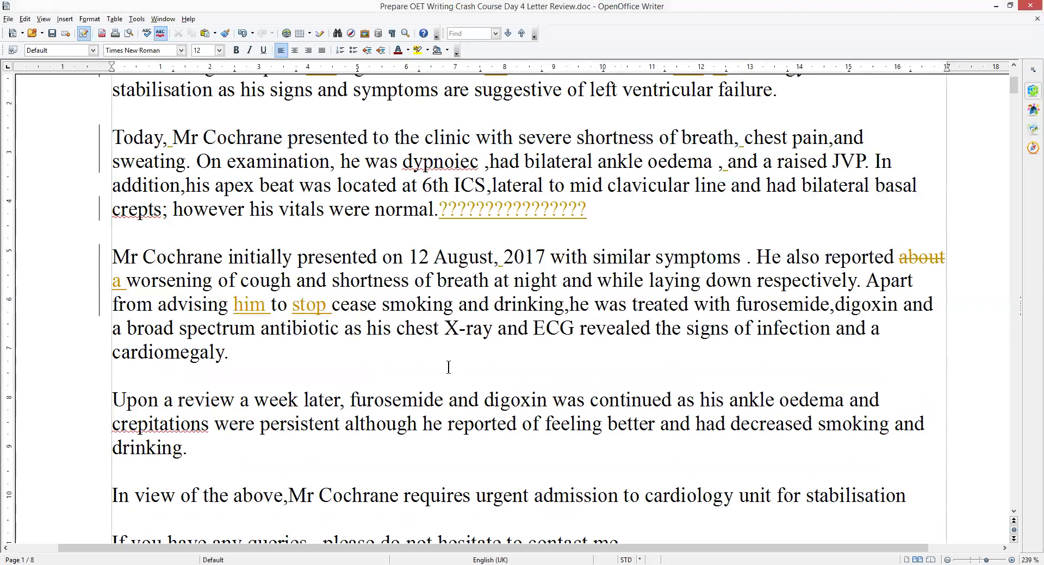
left_click(569, 311)
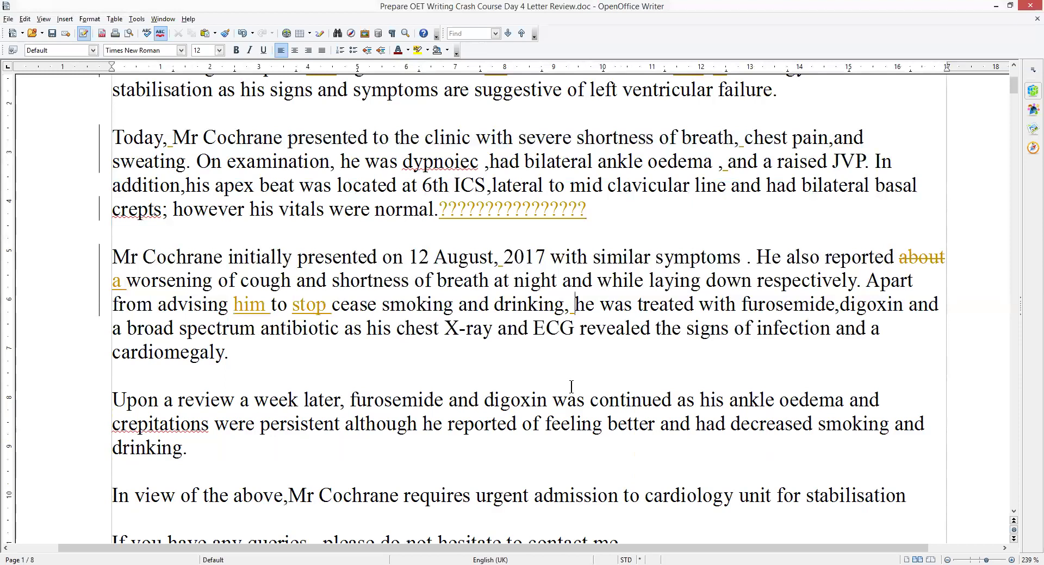
Step: Replace 'was' with 'were' after digoxin and delete 'of' after reported
scroll(326, 367, "down", 2)
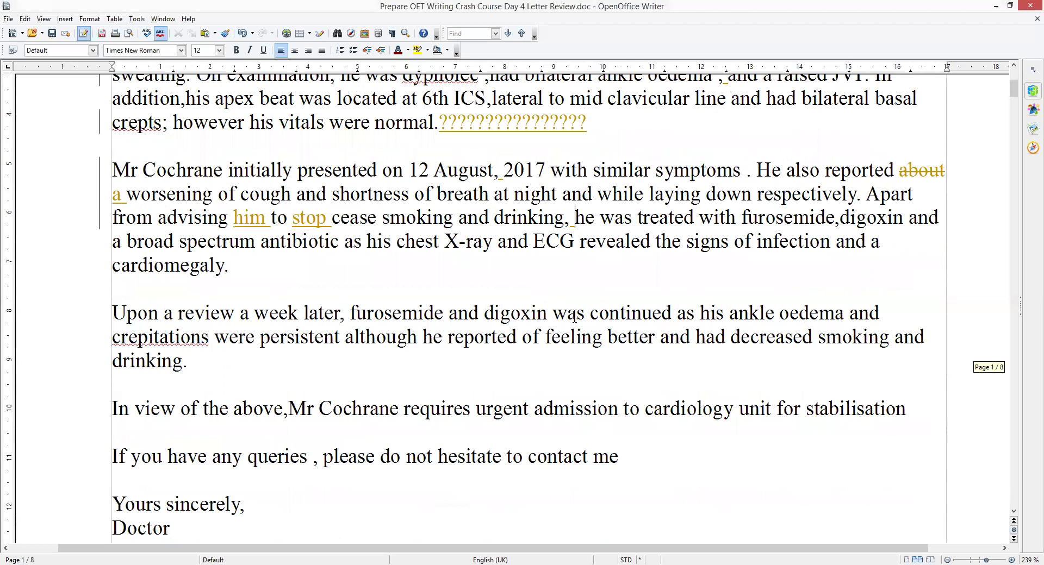
left_click(553, 314)
type("were")
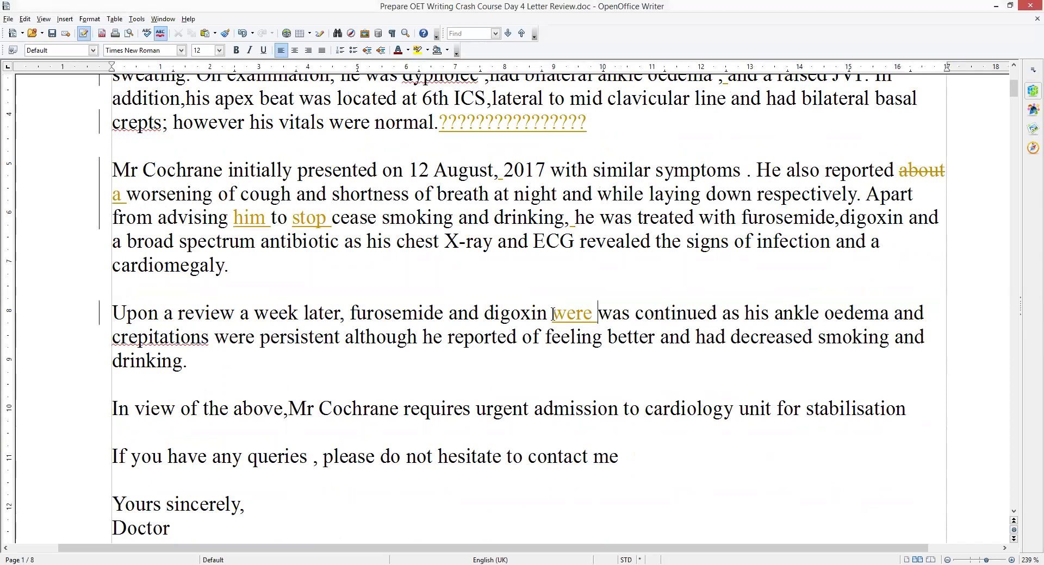
key("Delete")
key("Delete")
key("Delete")
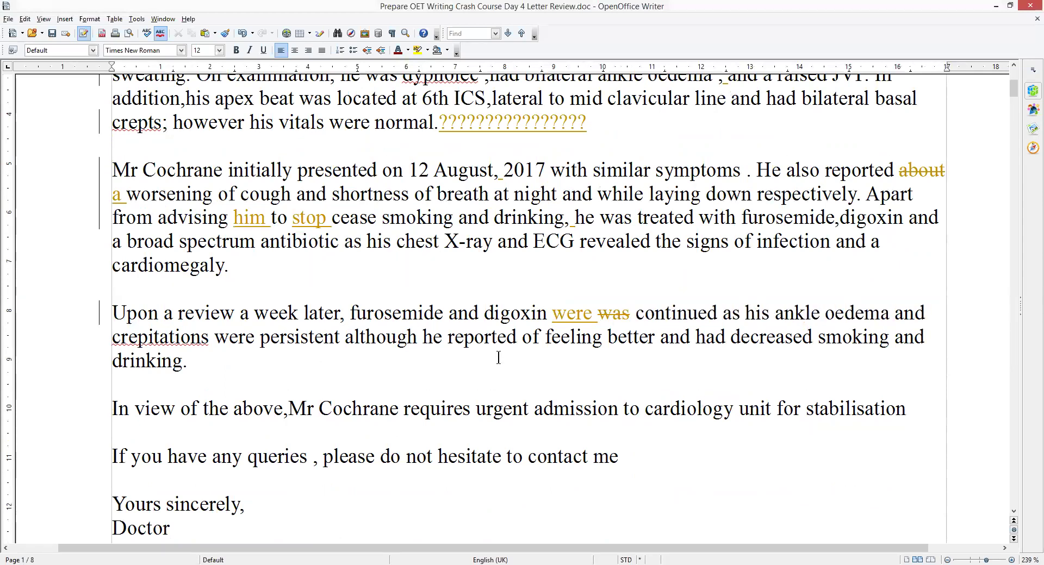
left_click(523, 338)
key("Delete")
key("Delete")
Step: Add a space after 'above,' and remove the stray space before the comma after 'queries'
scroll(459, 347, "down", 5)
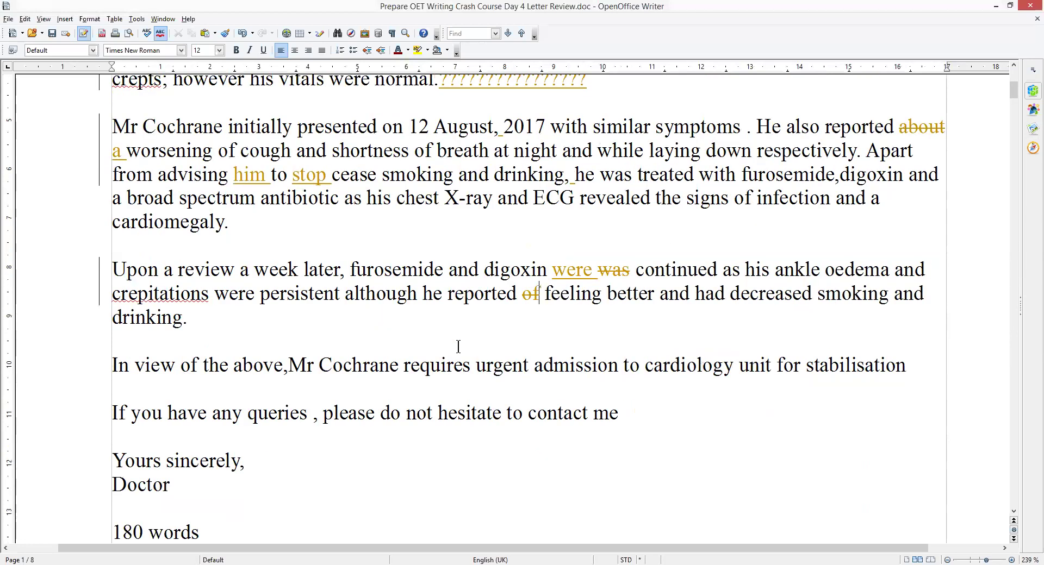
scroll(459, 347, "up", 2)
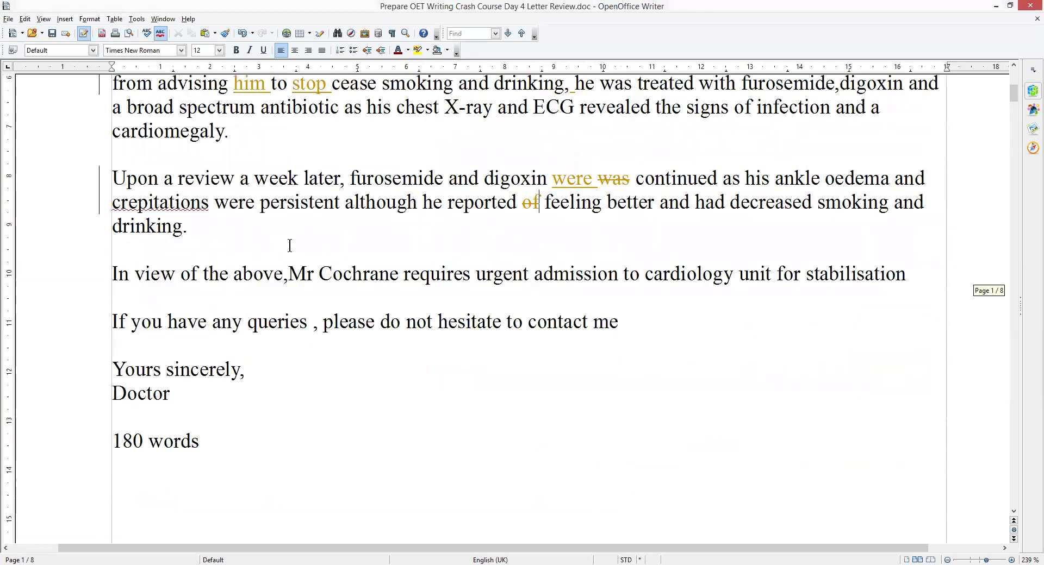
left_click(291, 272)
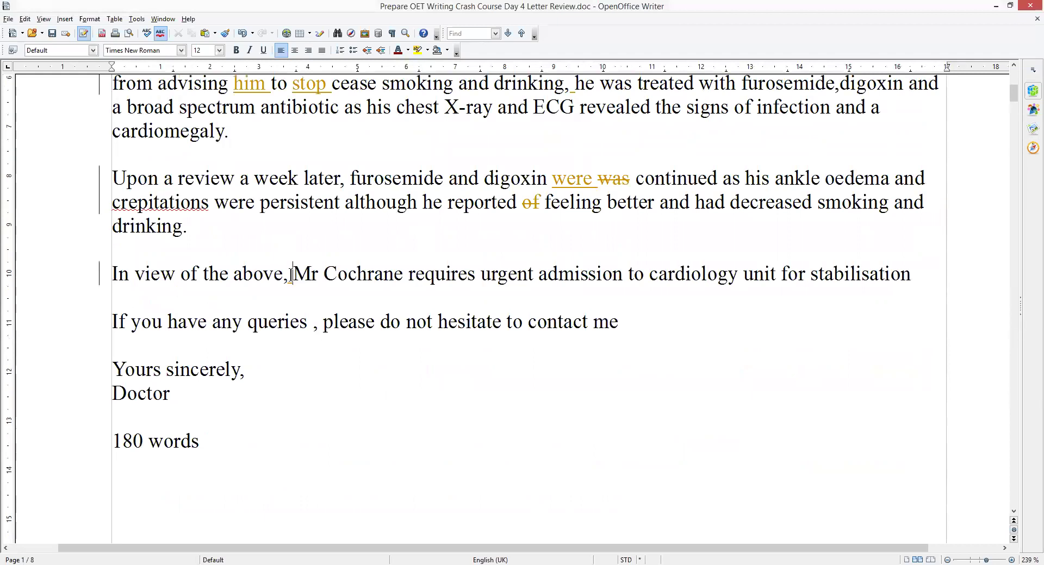
left_click(313, 330)
key("BackSpace")
scroll(310, 374, "up", 4)
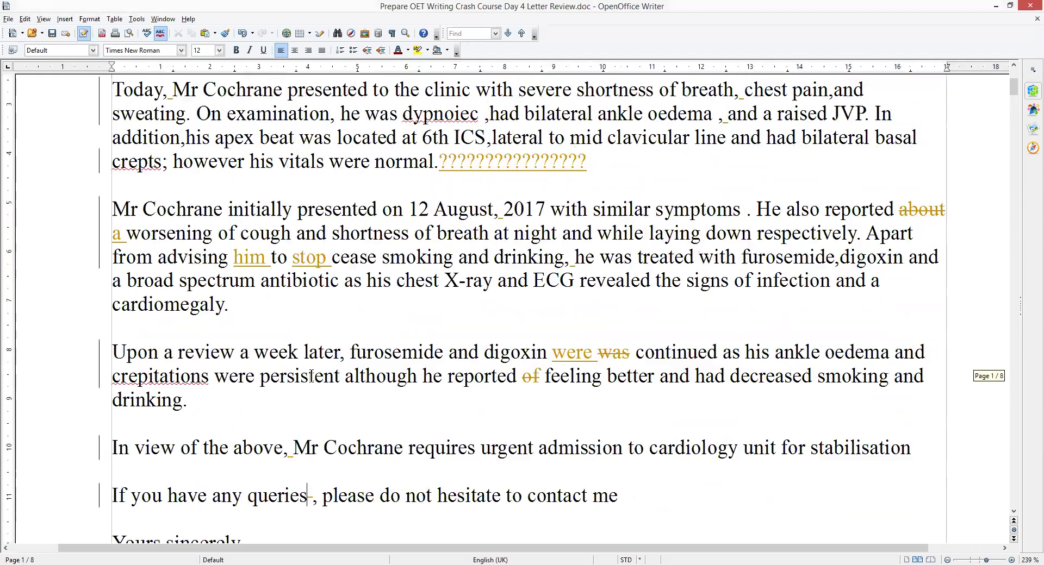
scroll(310, 350, "up", 5)
scroll(311, 350, "down", 2)
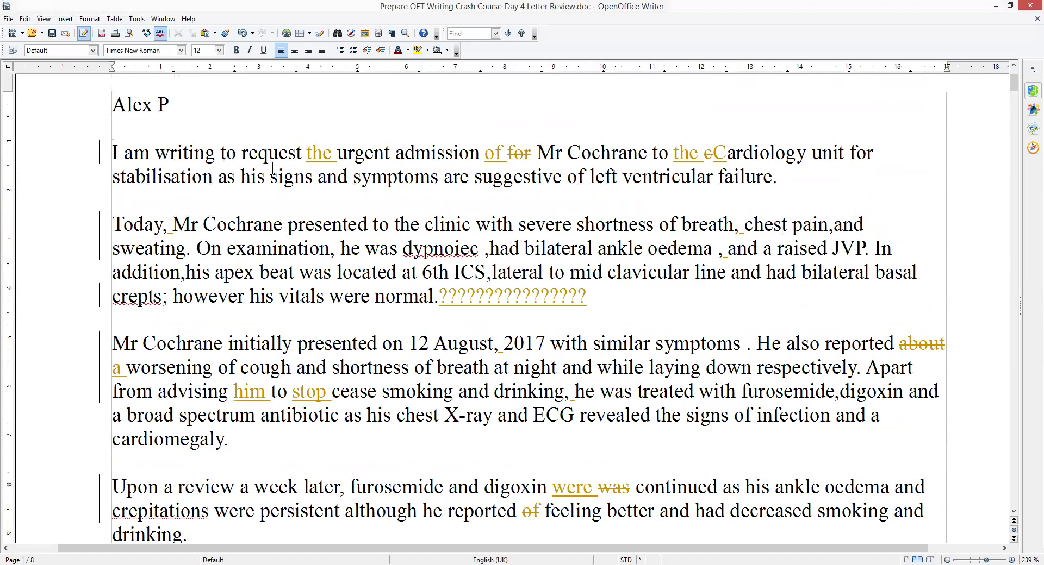
left_click_drag(112, 152, 785, 179)
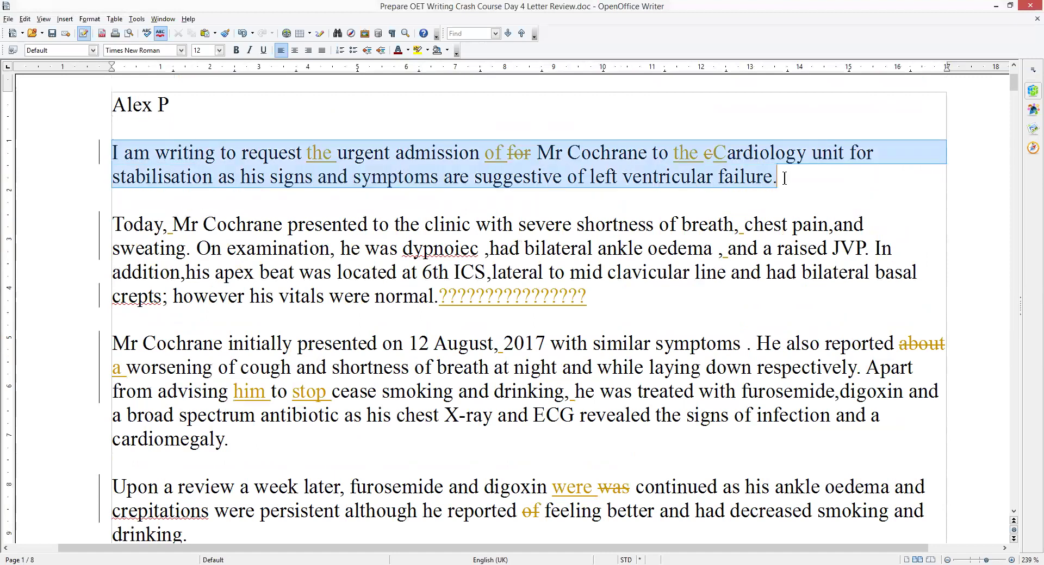
left_click(795, 181)
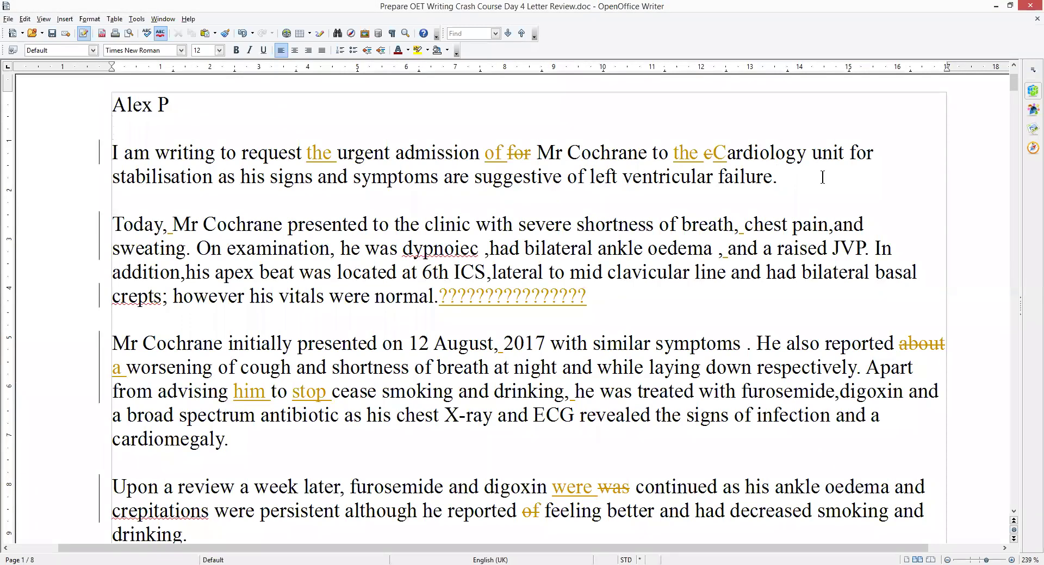
left_click(627, 296)
key("ctrl+Up")
key("ctrl+shift+Down")
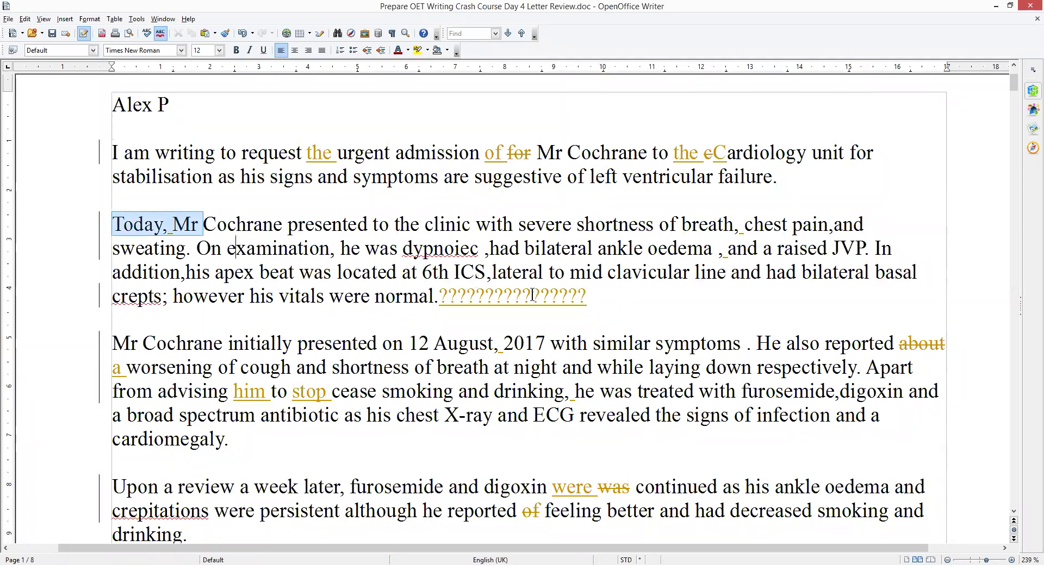
left_click(651, 311)
scroll(651, 311, "down", 1)
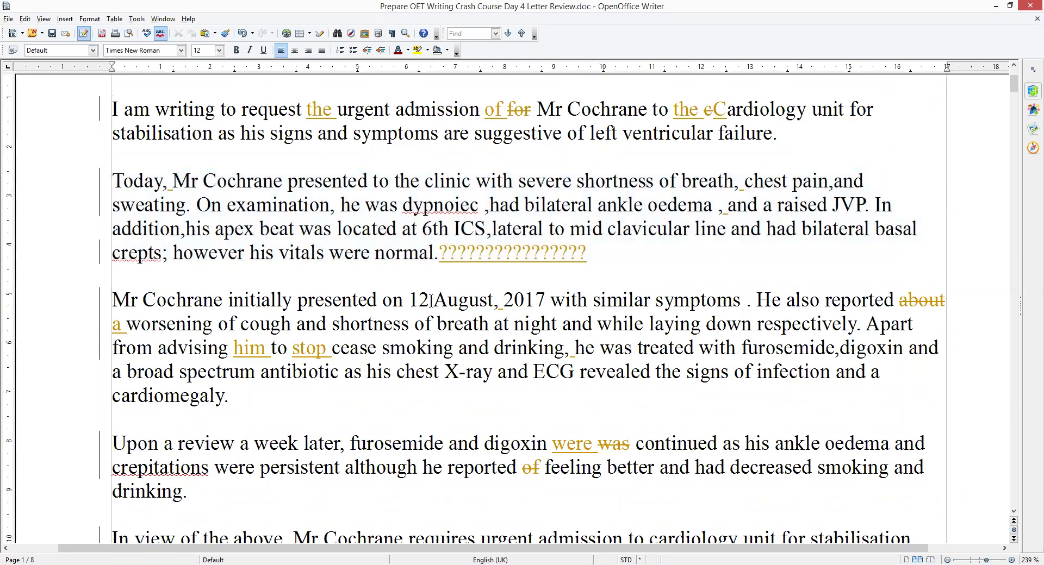
scroll(430, 300, "down", 5)
scroll(431, 301, "up", 5)
scroll(431, 301, "up", 1)
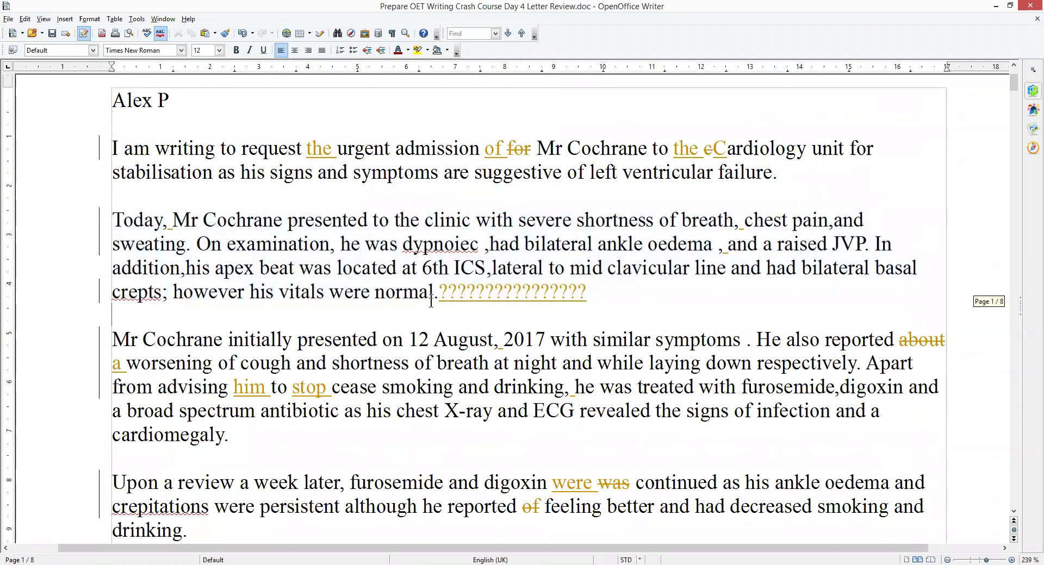
scroll(431, 301, "down", 1)
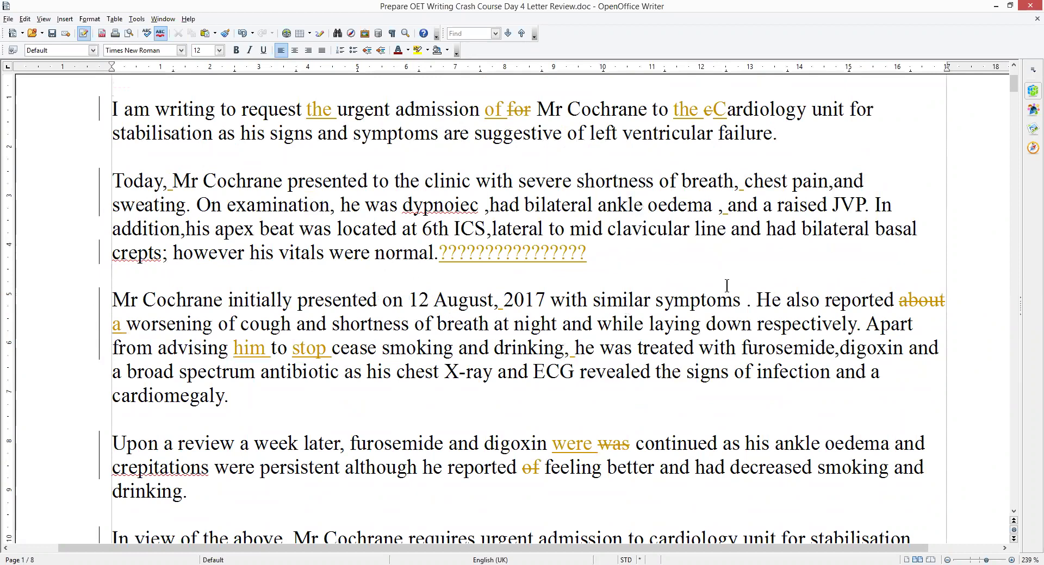
Step: Scroll past the page break to the knee-surgery physiotherapy referral on page 2
scroll(648, 373, "down", 3)
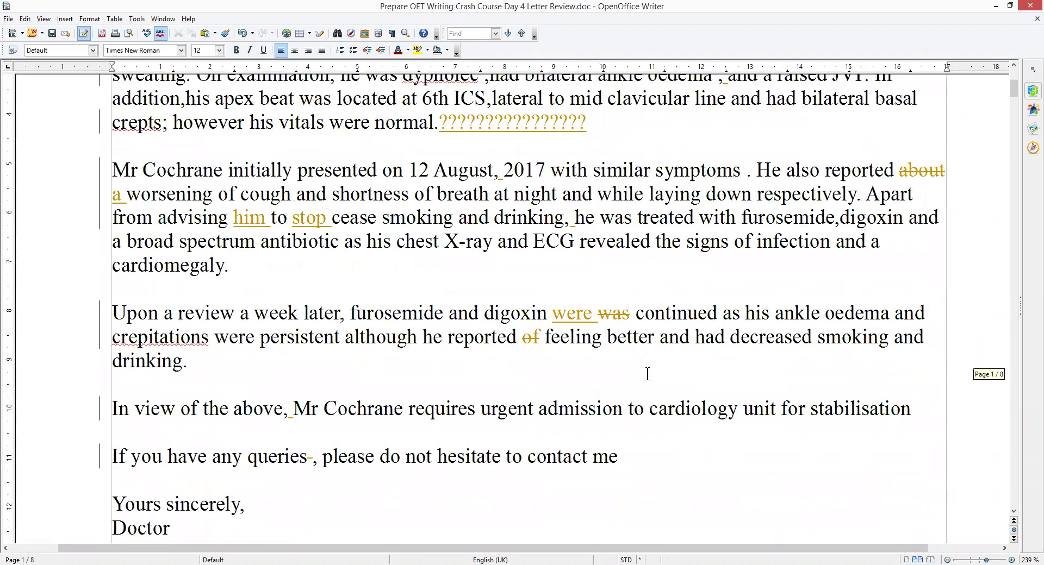
scroll(549, 351, "down", 5)
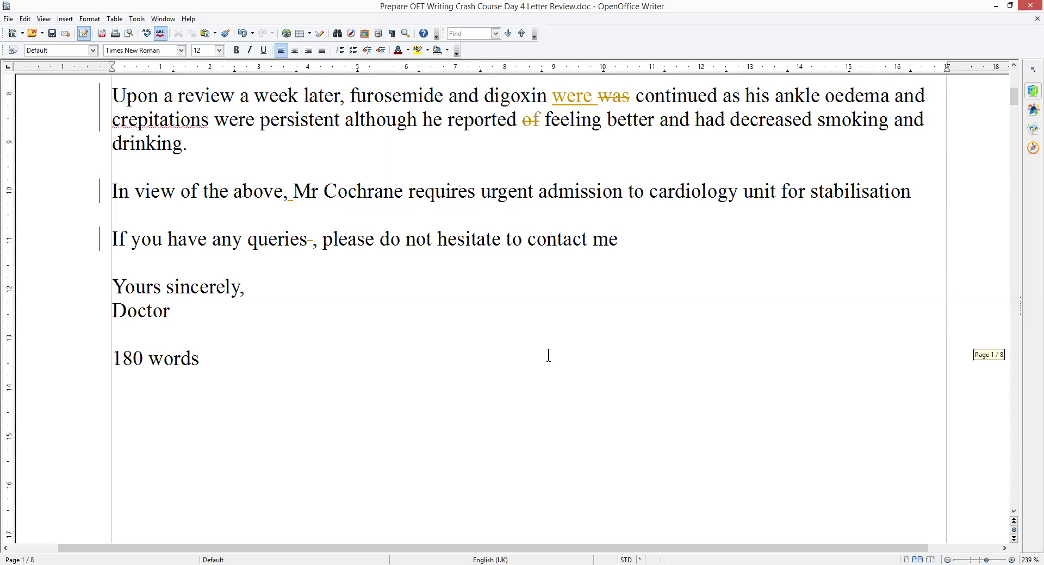
scroll(548, 355, "up", 12)
scroll(549, 356, "down", 2)
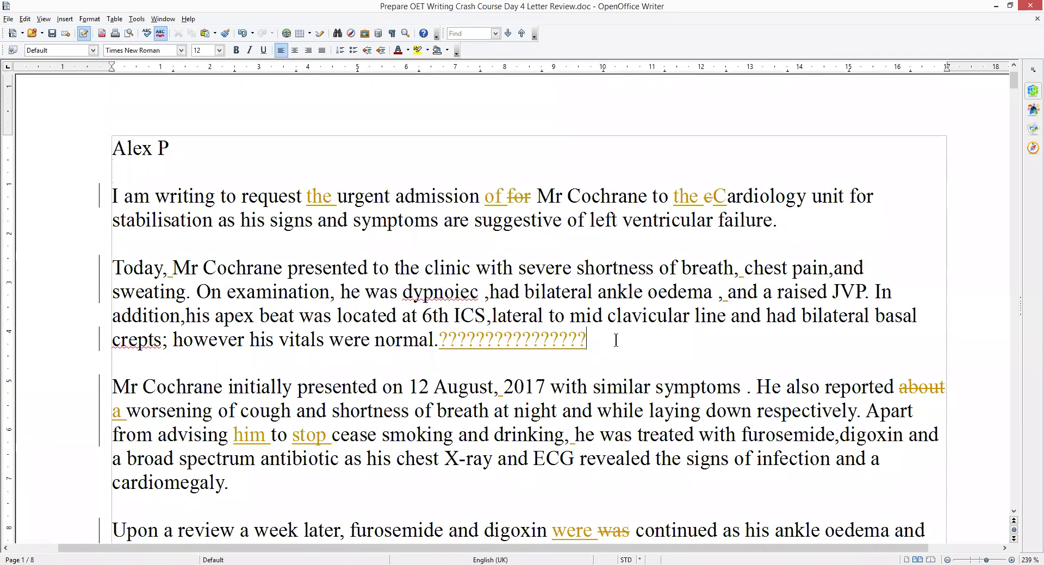
scroll(614, 339, "down", 15)
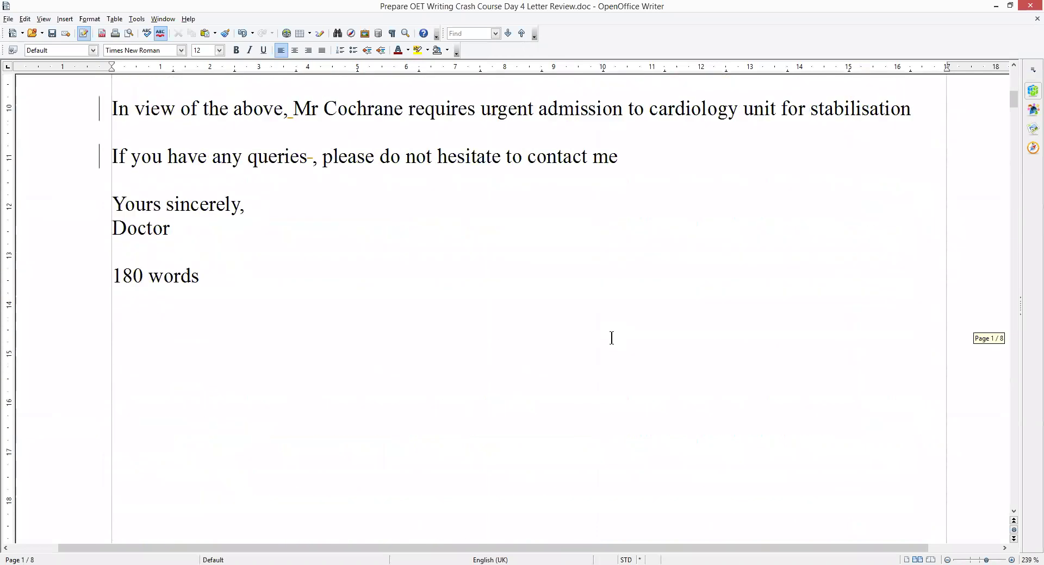
scroll(612, 339, "down", 10)
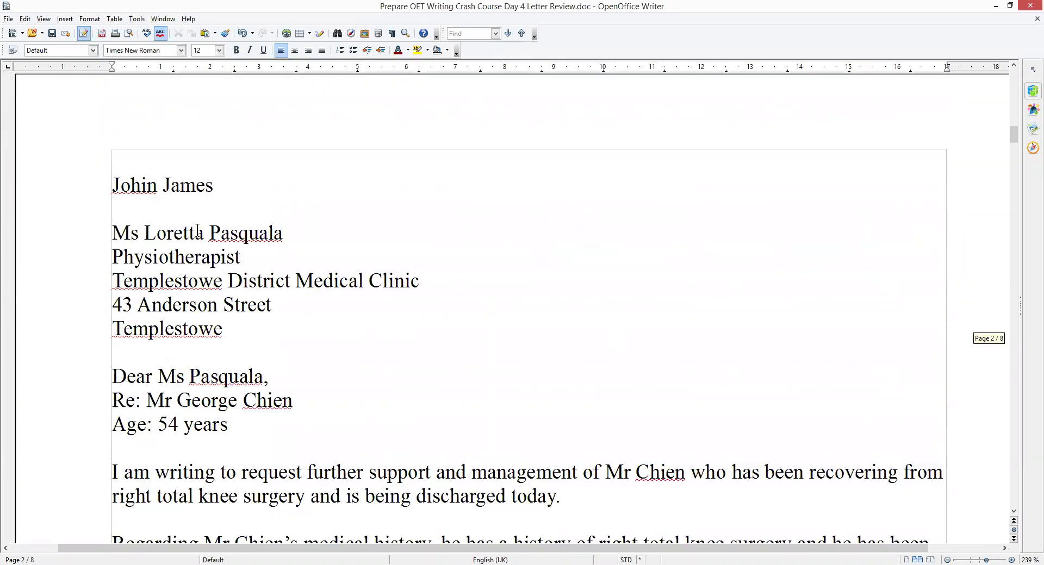
left_click(500, 136)
scroll(501, 136, "down", 3)
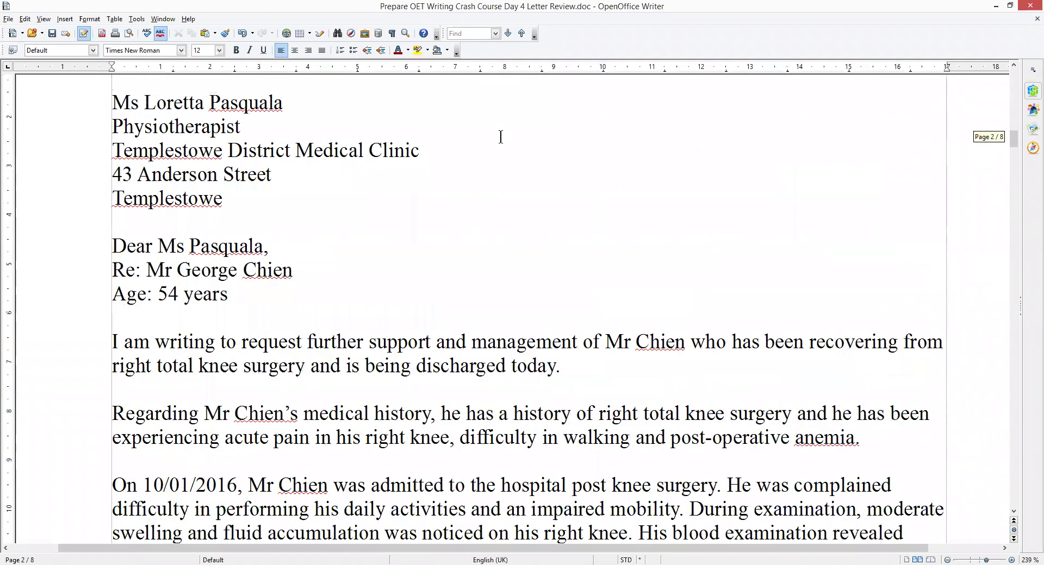
scroll(502, 171, "down", 2)
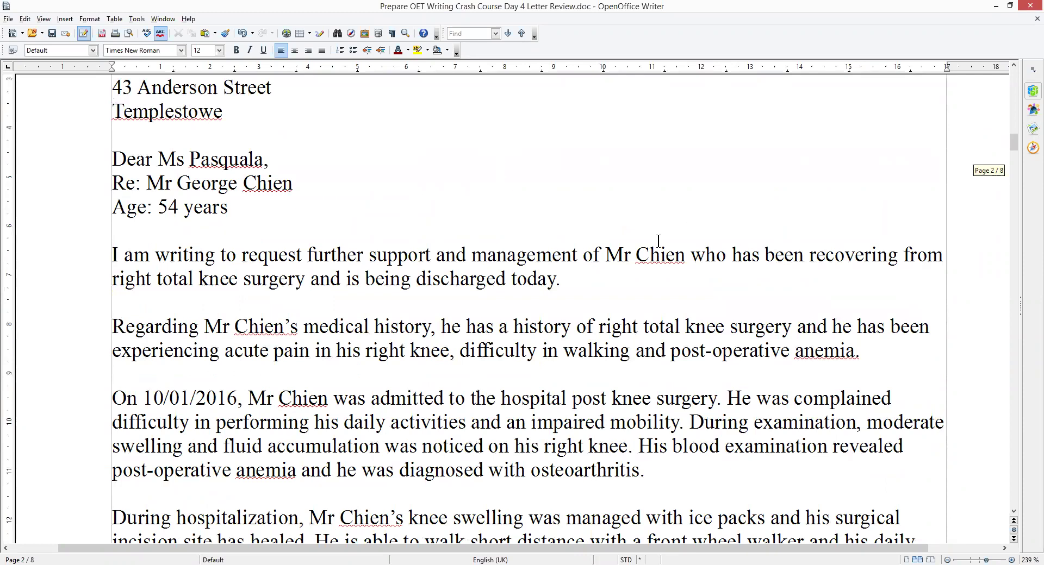
left_click_drag(591, 293, 113, 258)
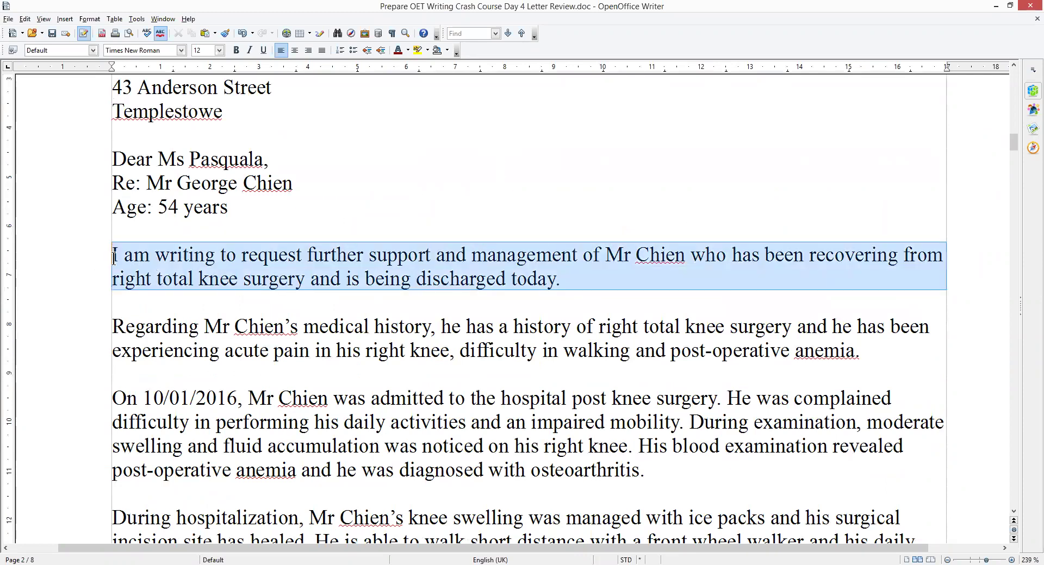
left_click(578, 281)
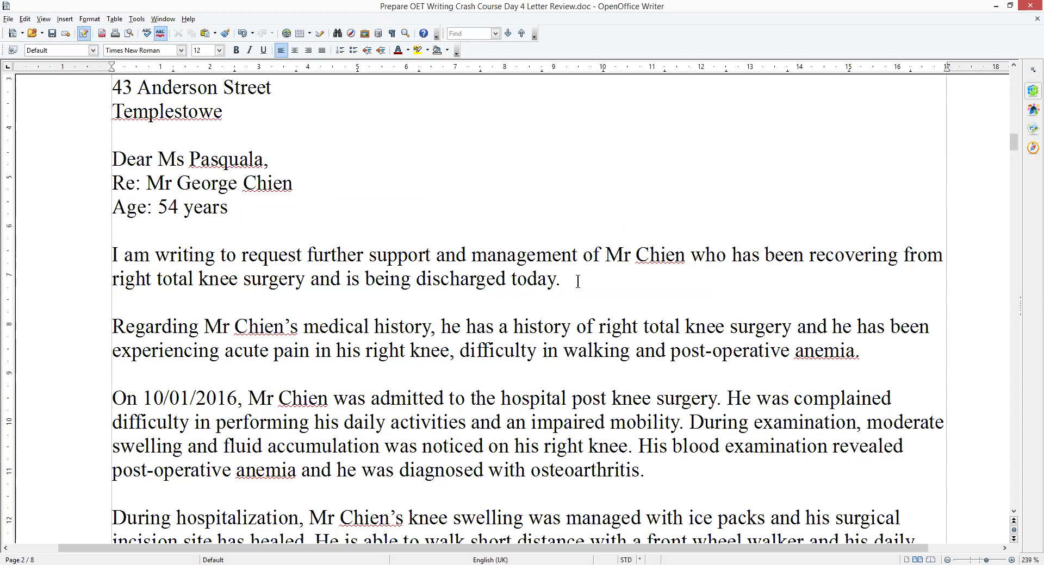
scroll(607, 249, "up", 4)
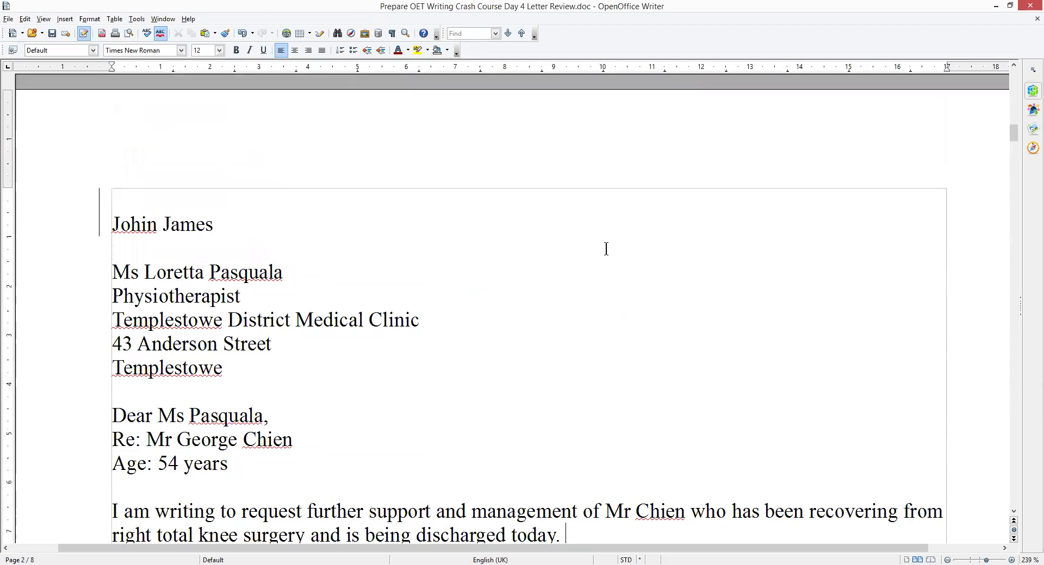
scroll(606, 249, "down", 6)
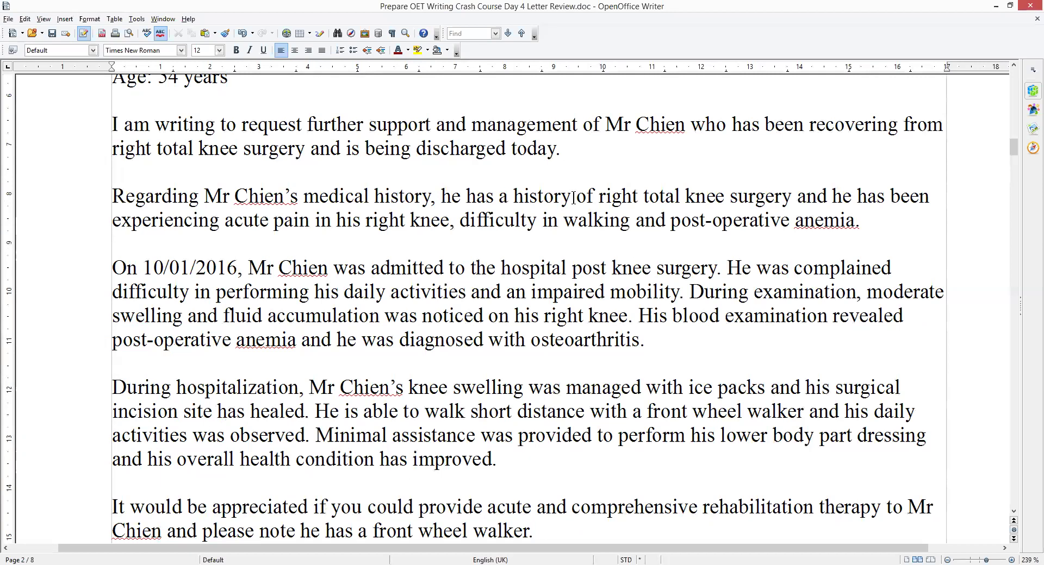
left_click(580, 246)
scroll(469, 227, "down", 1)
left_click(664, 306)
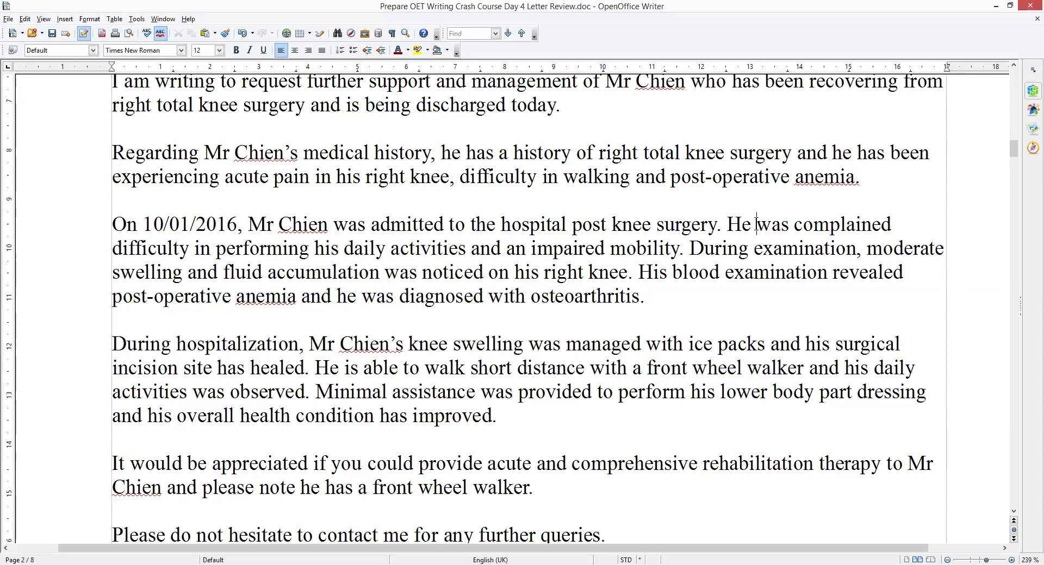
Step: Delete 'was' before complained and insert 'of' after it
left_click_drag(891, 225, 791, 234)
left_click(932, 204)
double_click(786, 225)
key("BackSpace")
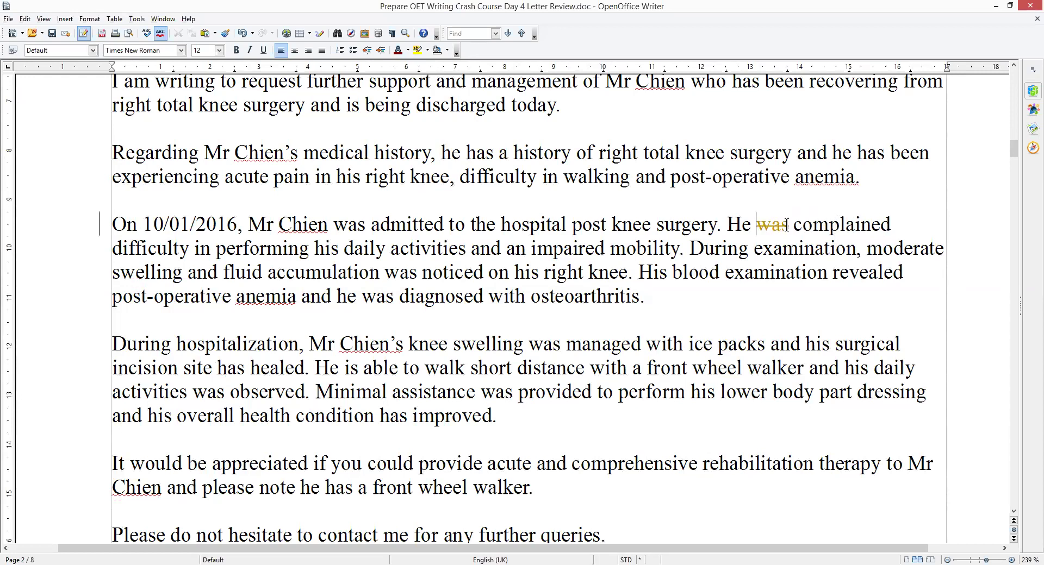
left_click(110, 249)
type("of")
Step: Delete 'an' before impaired and replace 'was' with 'were' after accumulation
left_click(525, 249)
key("BackSpace")
key("BackSpace")
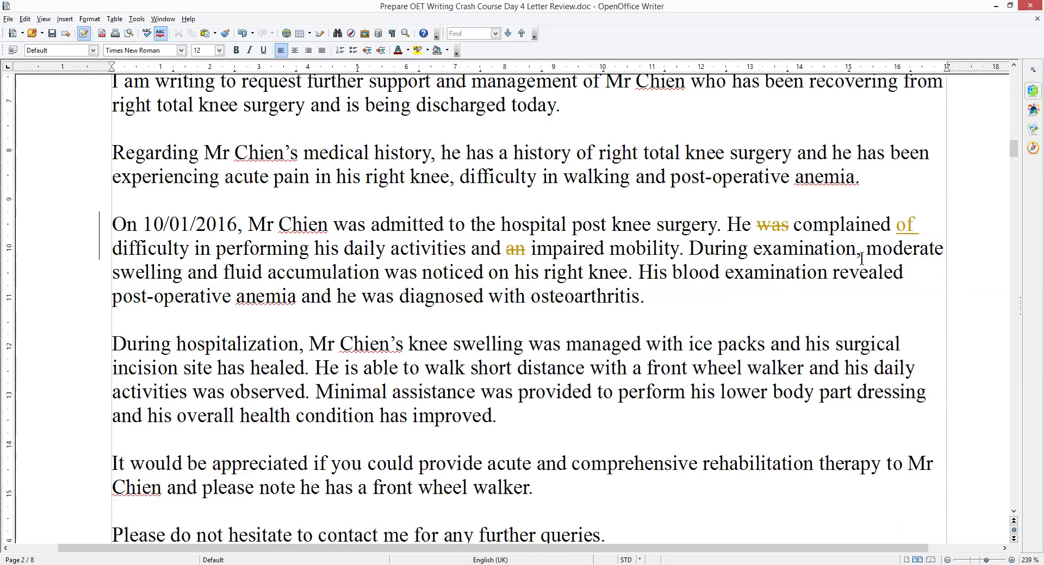
left_click(384, 272)
type("were")
key("Delete")
key("Delete")
key("Delete")
key("Left")
key("Left")
key("Left")
key("Left")
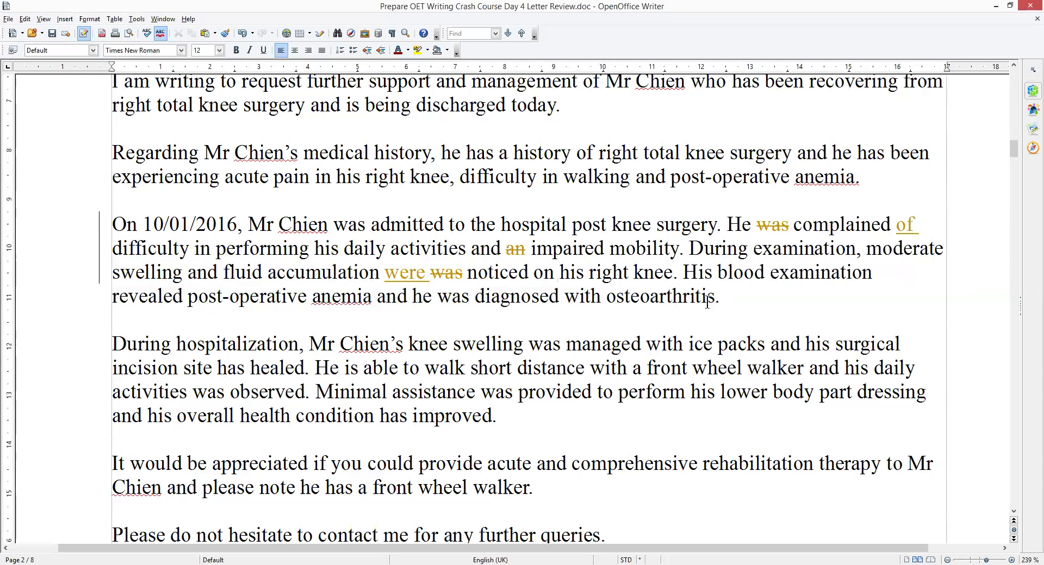
left_click_drag(690, 248, 726, 307)
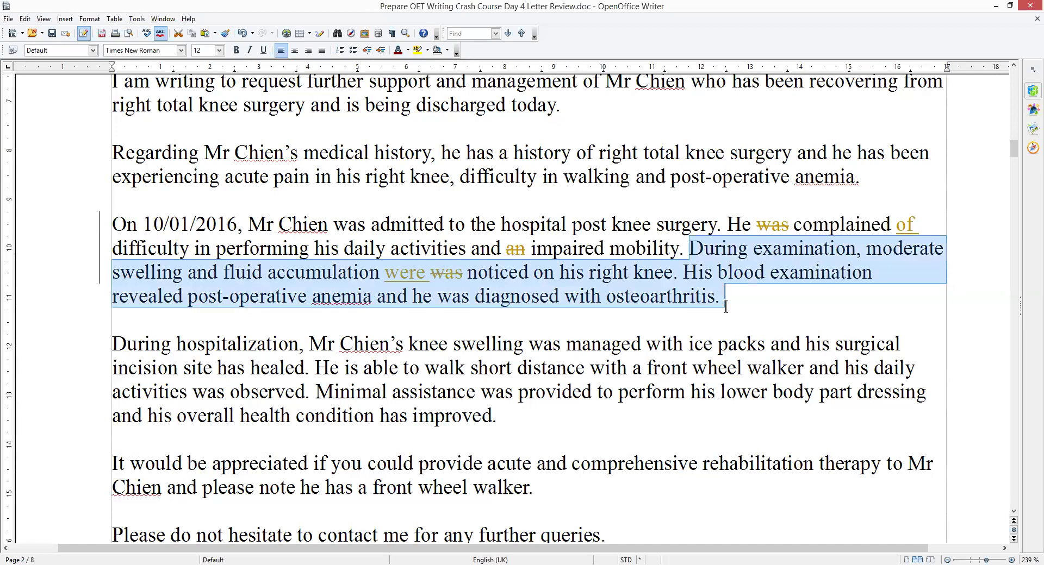
left_click(725, 306)
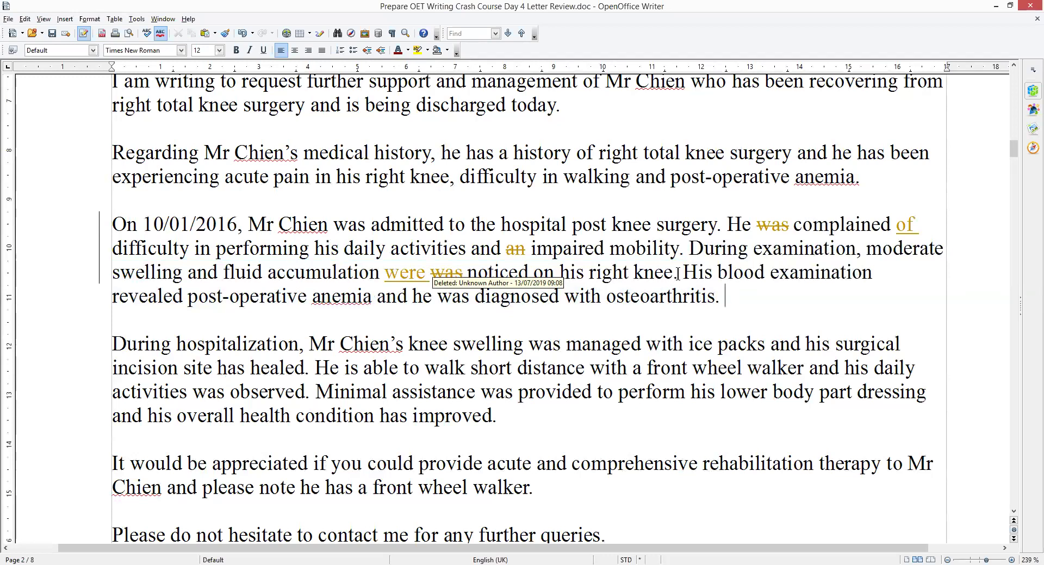
scroll(399, 372, "down", 1)
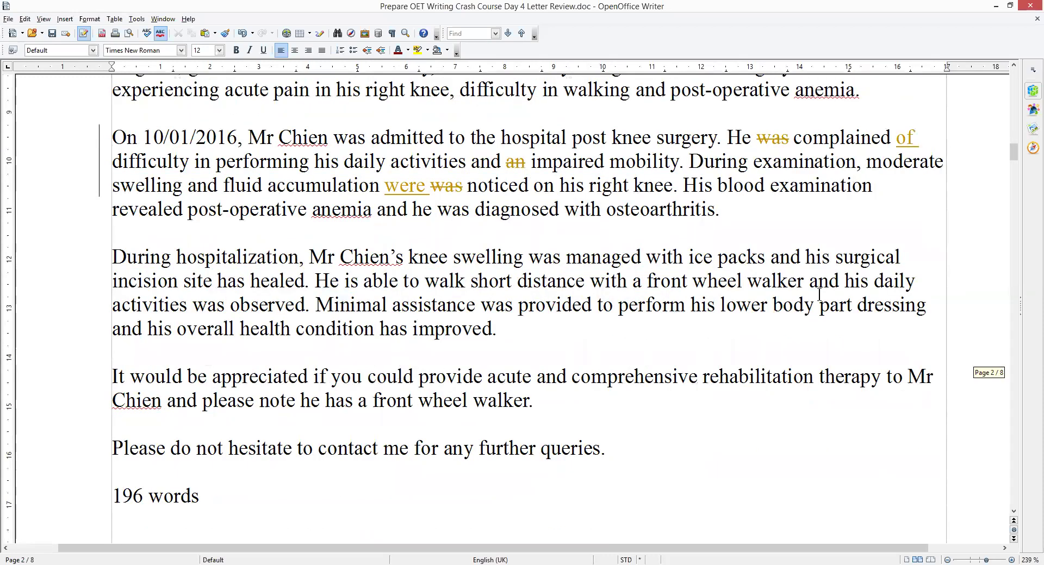
Step: Delete 'has' before healed as a tracked change
double_click(244, 282)
key("Delete")
left_click_drag(304, 257, 107, 253)
left_click(539, 332)
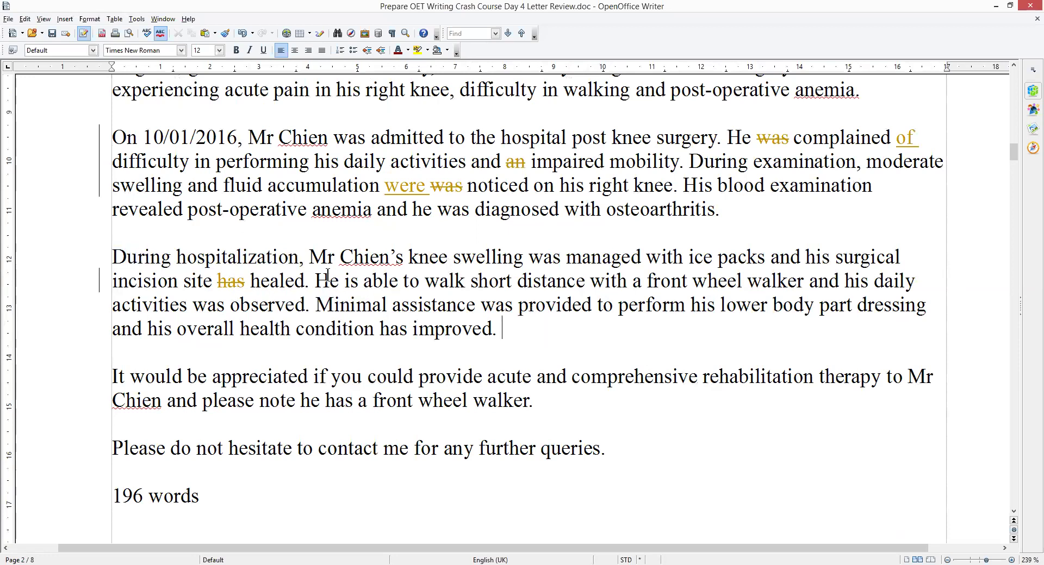
Step: Change 'distance' to 'distances' and replace 'was' with 'were' before observed
left_click(584, 283)
type("s")
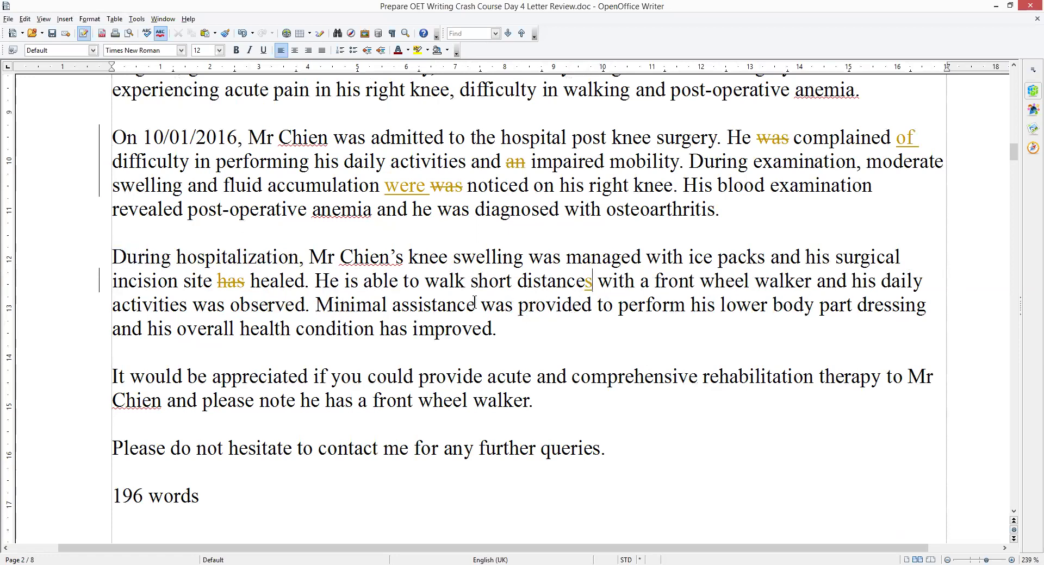
left_click(194, 307)
type("were")
key("Delete")
key("Delete")
key("Delete")
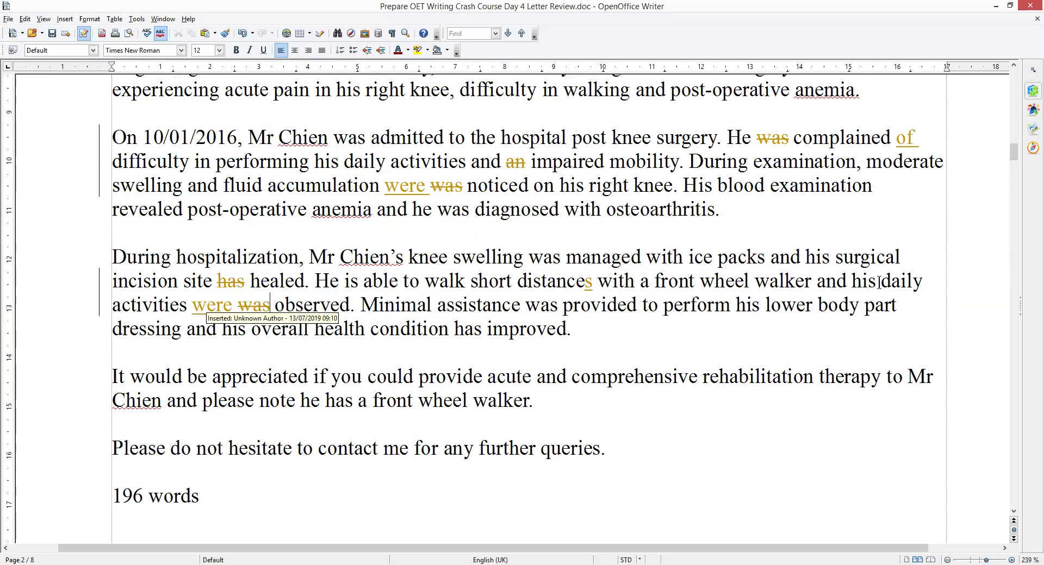
left_click_drag(879, 281, 350, 306)
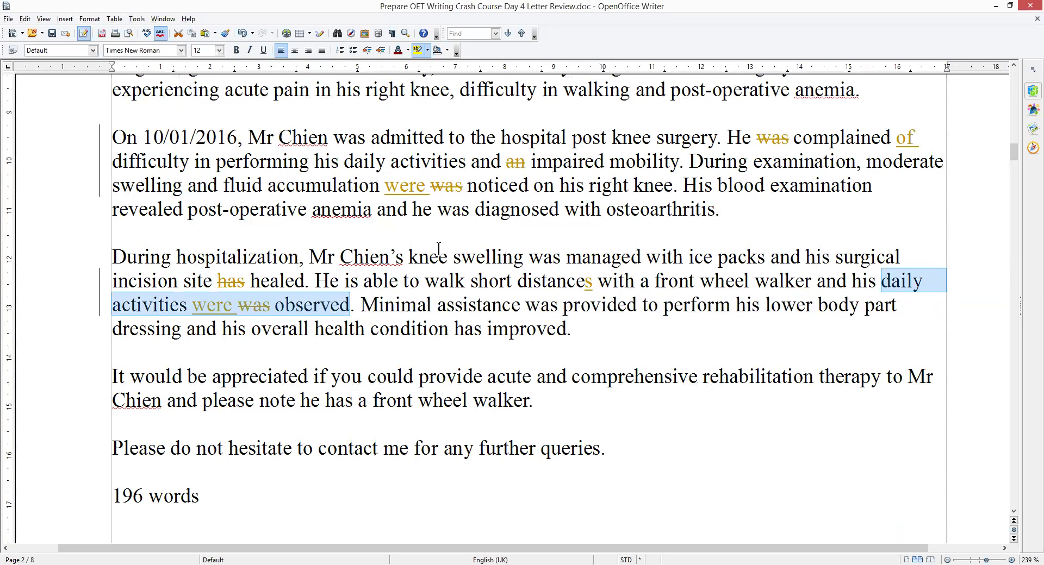
Step: Make 'daily activities were was observed' and 'perform his lower body part dressing' bold with yellow highlighting
key("ctrl+b")
left_click(418, 51)
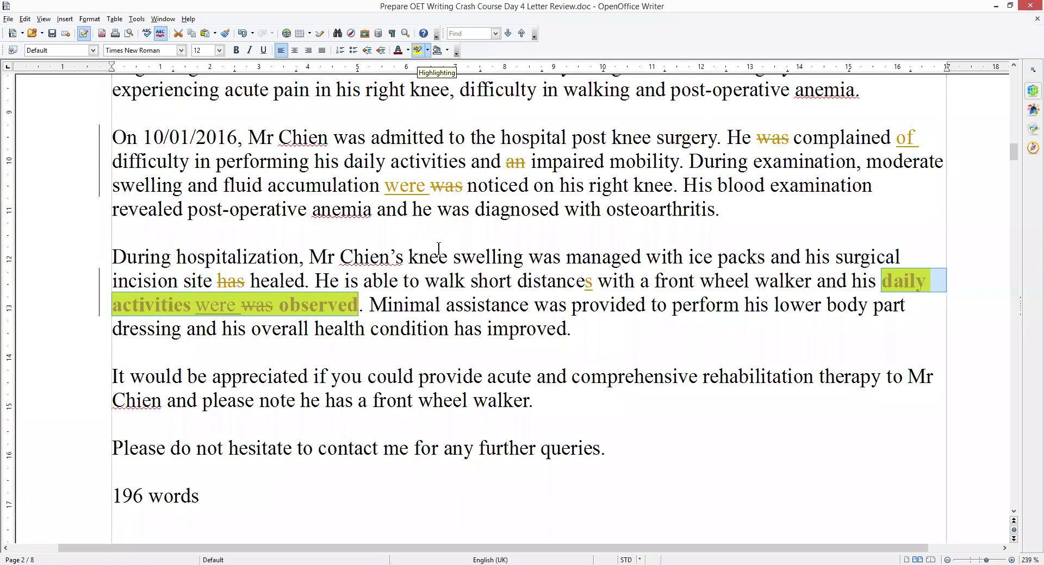
left_click(646, 350)
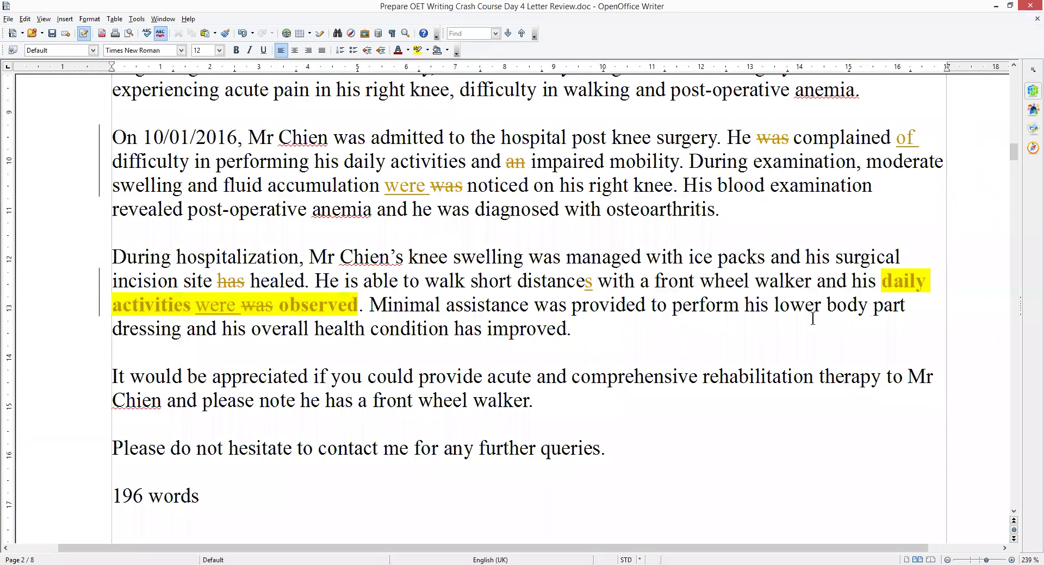
left_click(673, 315)
key("ctrl+shift+Down")
left_click_drag(674, 318, 186, 330)
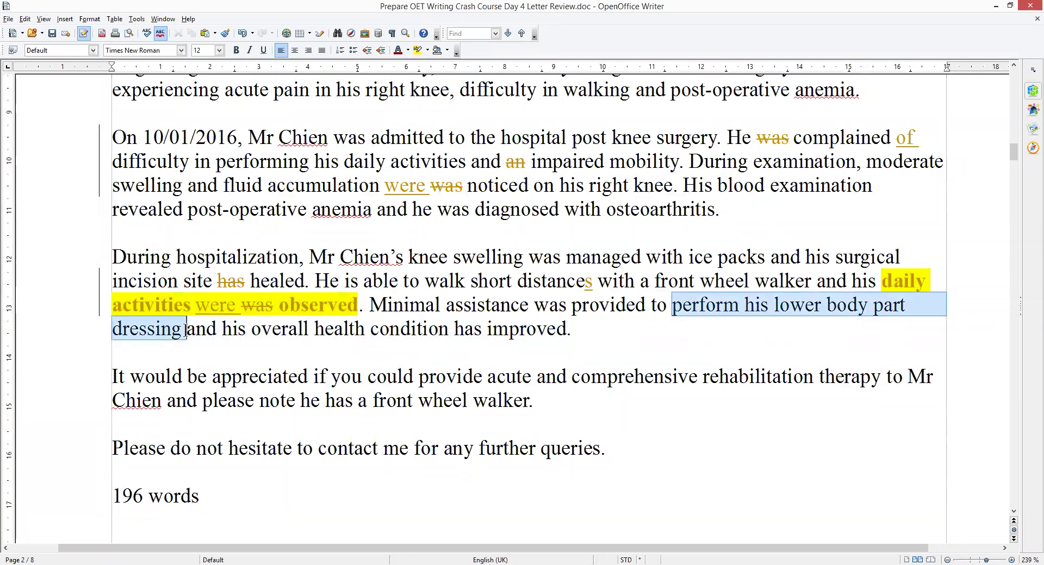
key("ctrl+shift+y")
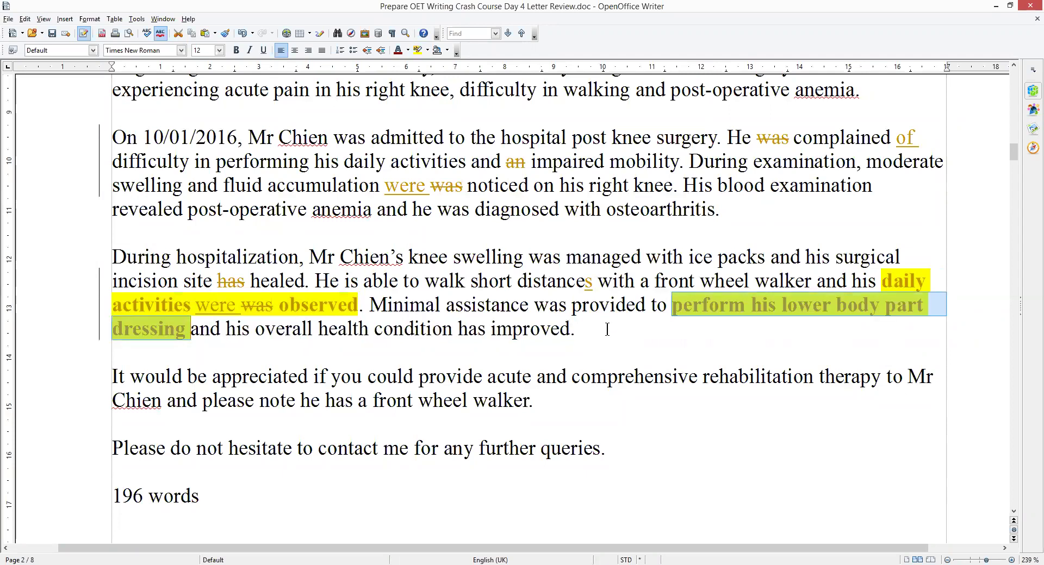
left_click(606, 327)
Step: Select the 'please note he has a front wheel walker' sentence, then review the rest of the letter
scroll(605, 328, "down", 3)
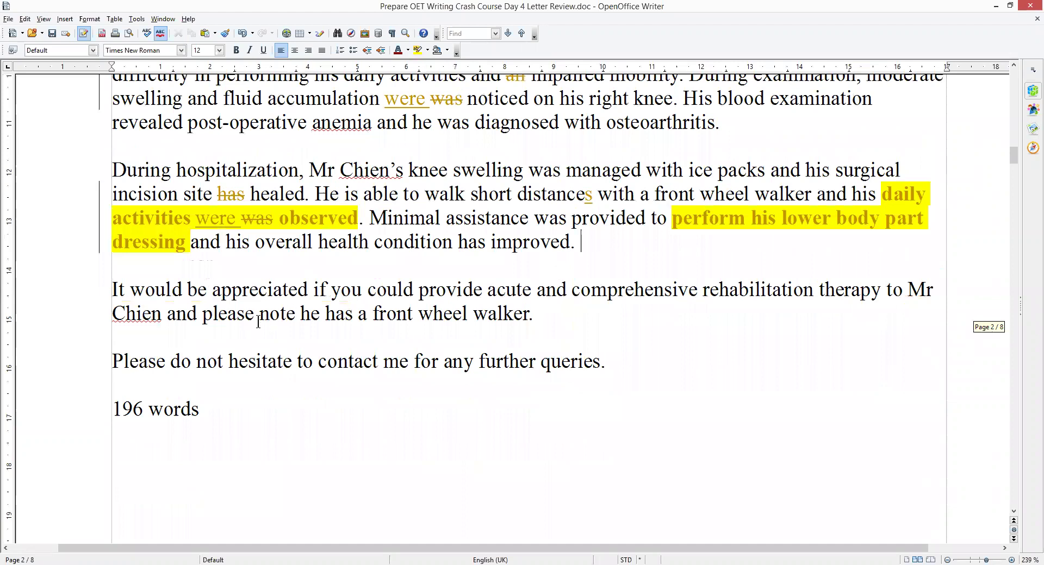
left_click_drag(203, 314, 710, 320)
scroll(709, 319, "up", 3)
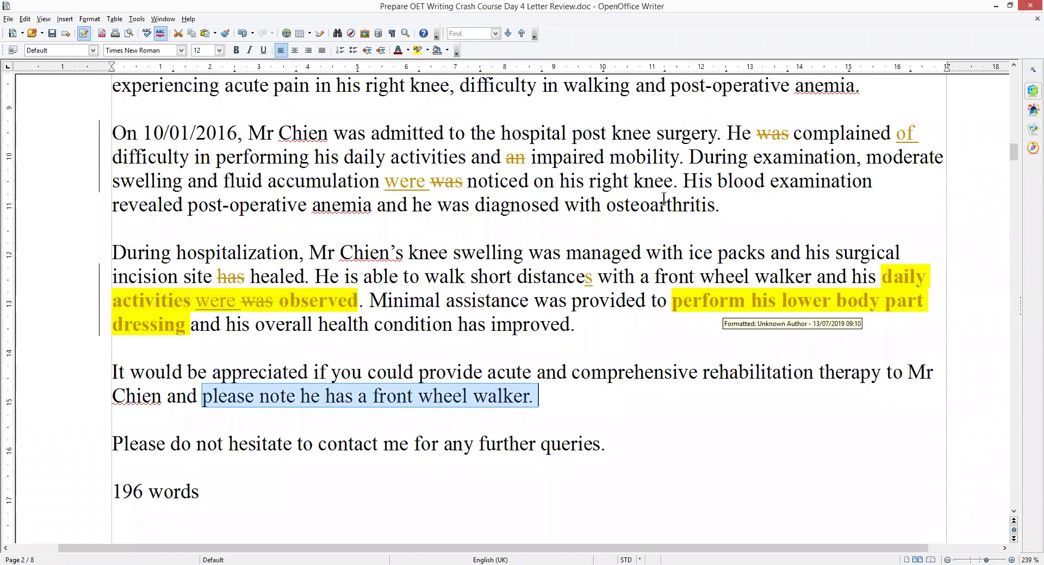
left_click(695, 402)
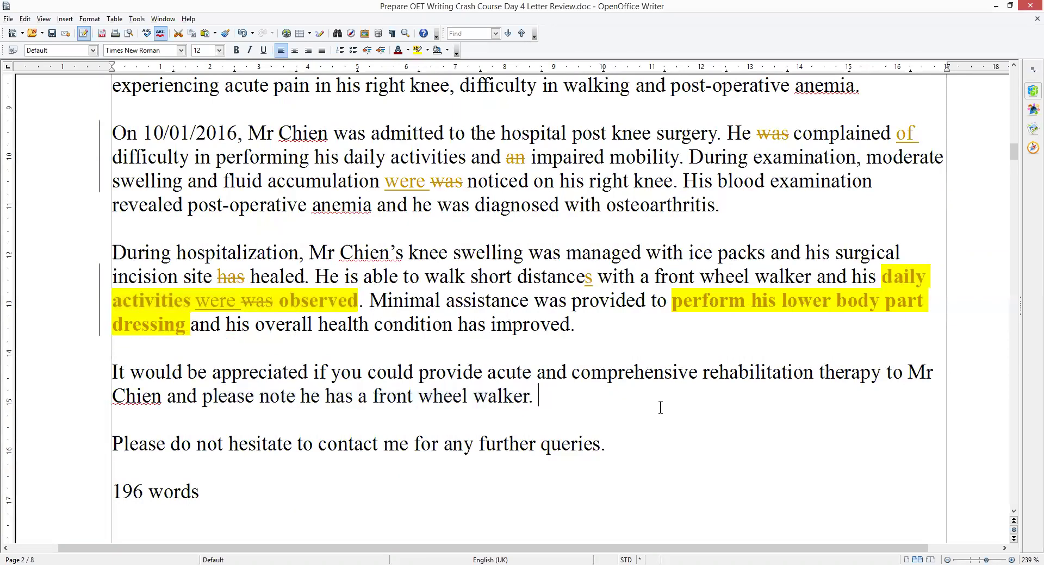
scroll(661, 407, "down", 3)
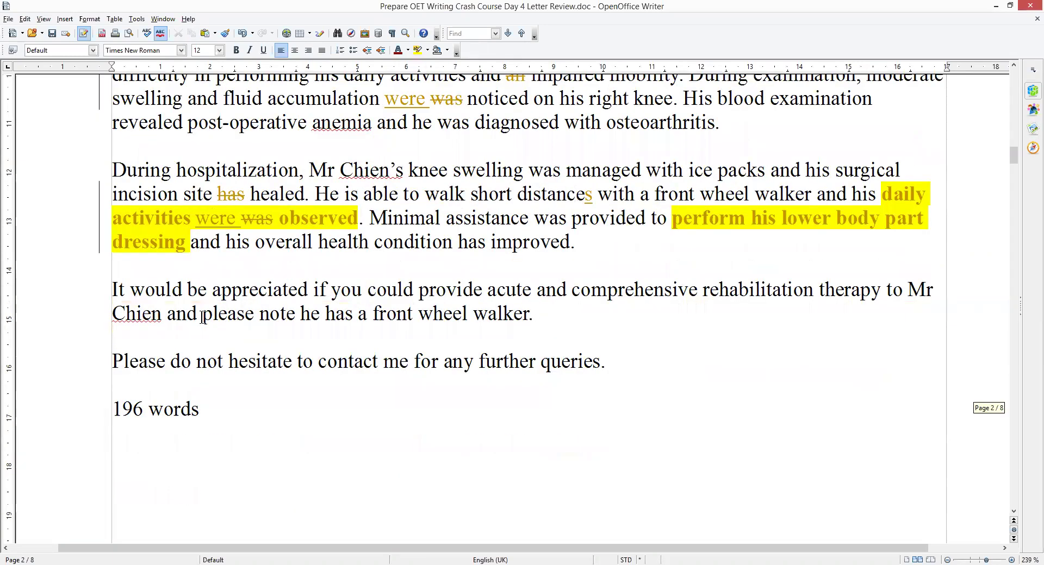
left_click_drag(203, 318, 544, 318)
scroll(544, 318, "up", 3)
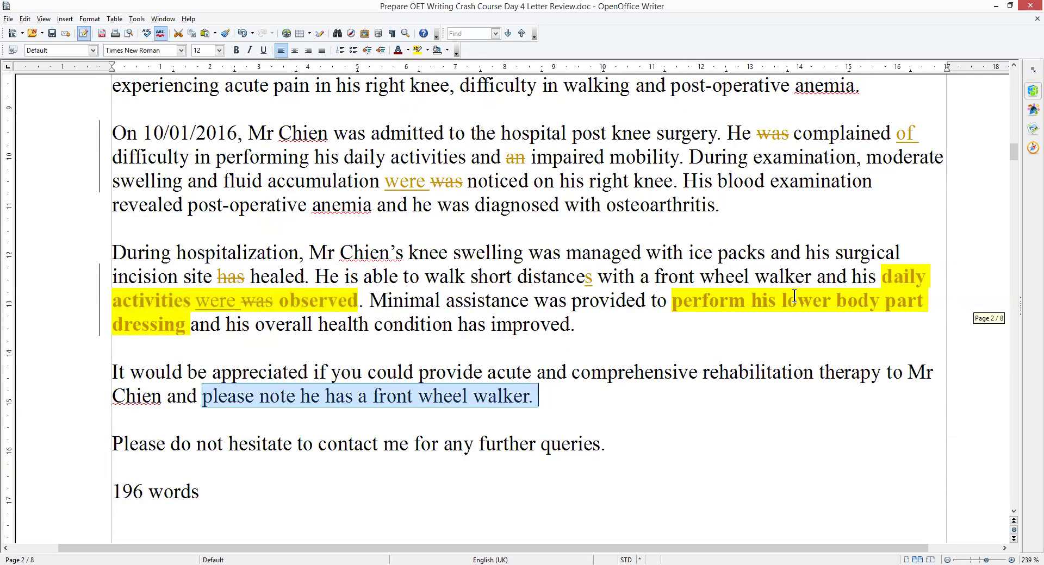
left_click(656, 410)
scroll(621, 353, "up", 8)
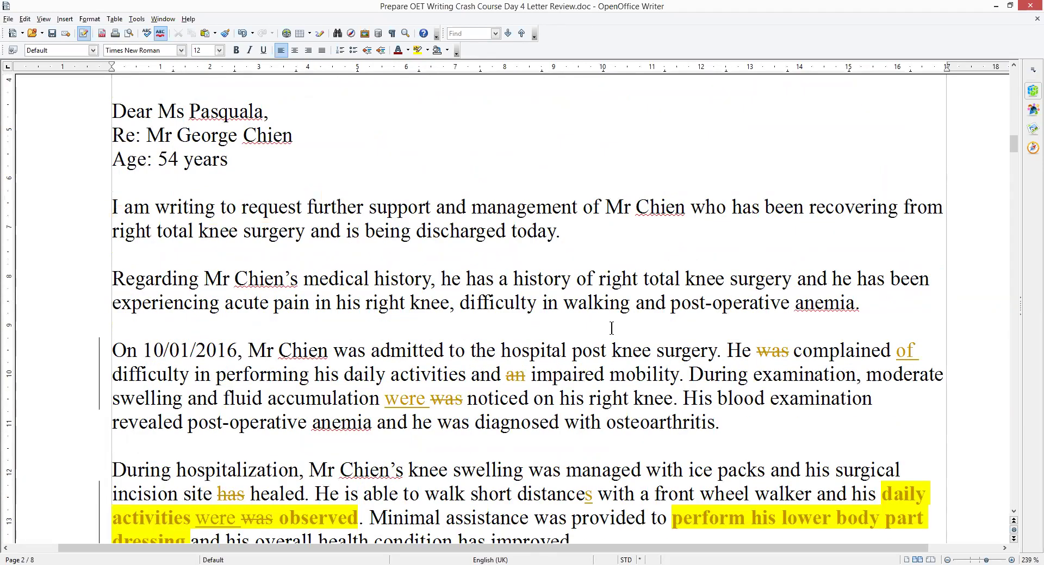
scroll(612, 328, "down", 10)
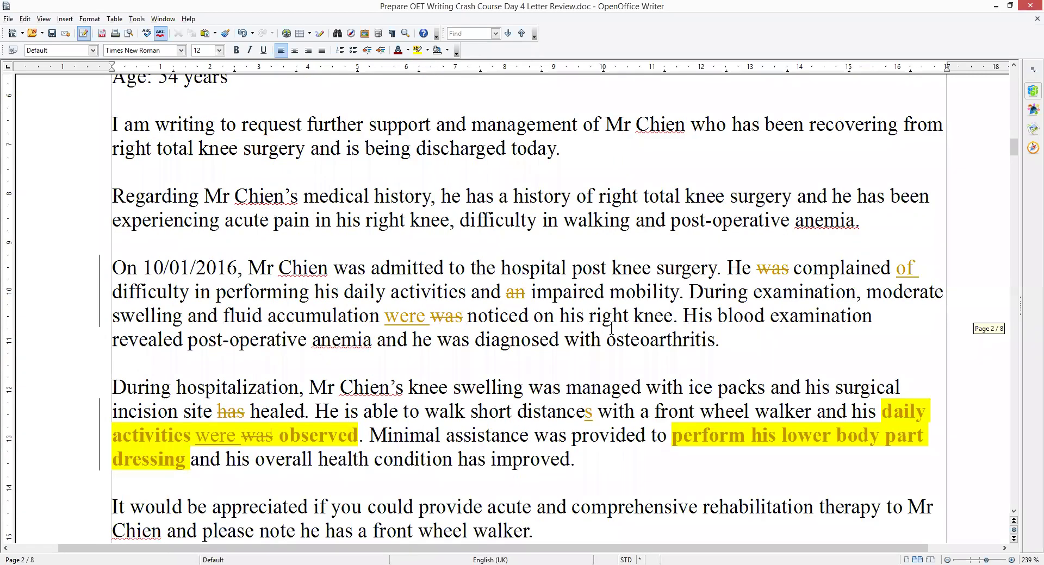
scroll(612, 328, "up", 8)
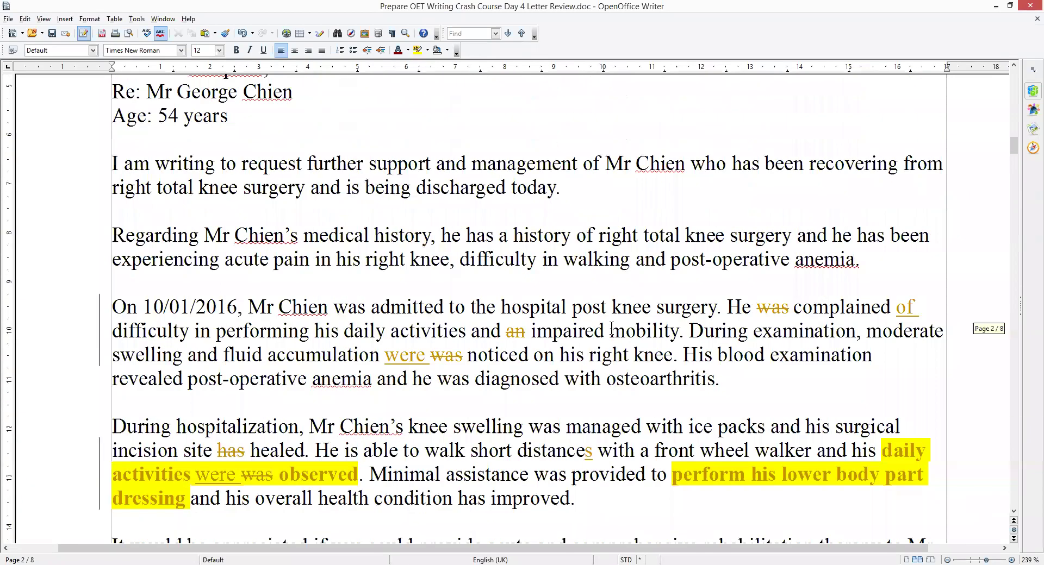
scroll(611, 328, "down", 20)
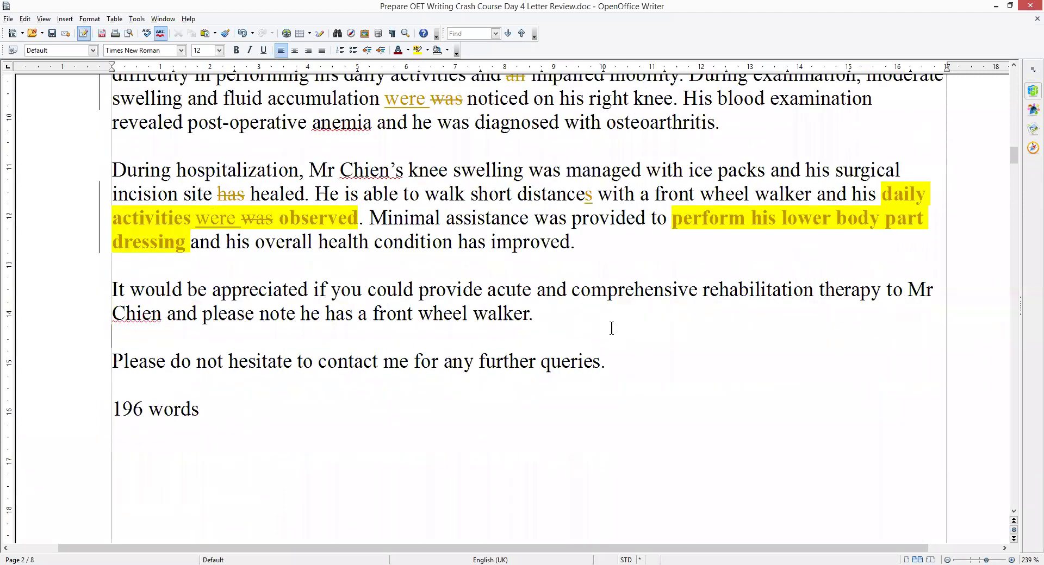
scroll(611, 328, "up", 11)
scroll(611, 328, "up", 6)
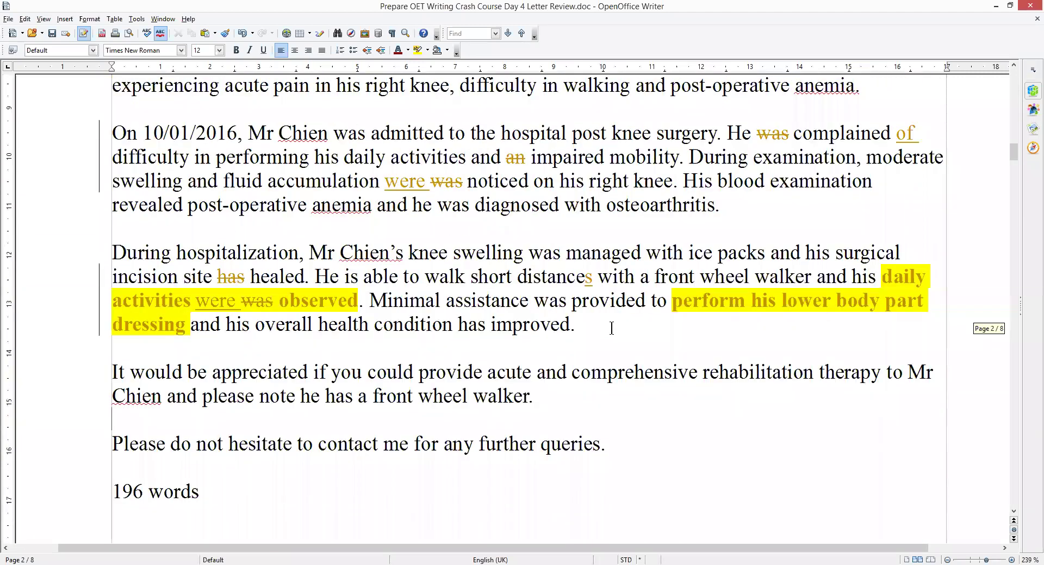
scroll(611, 329, "up", 2)
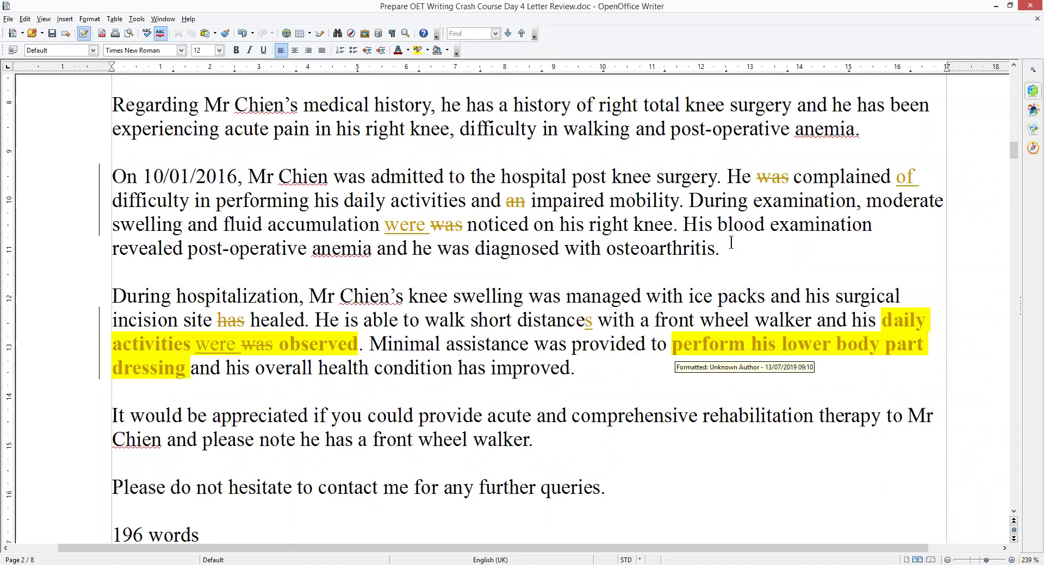
scroll(640, 296, "down", 10)
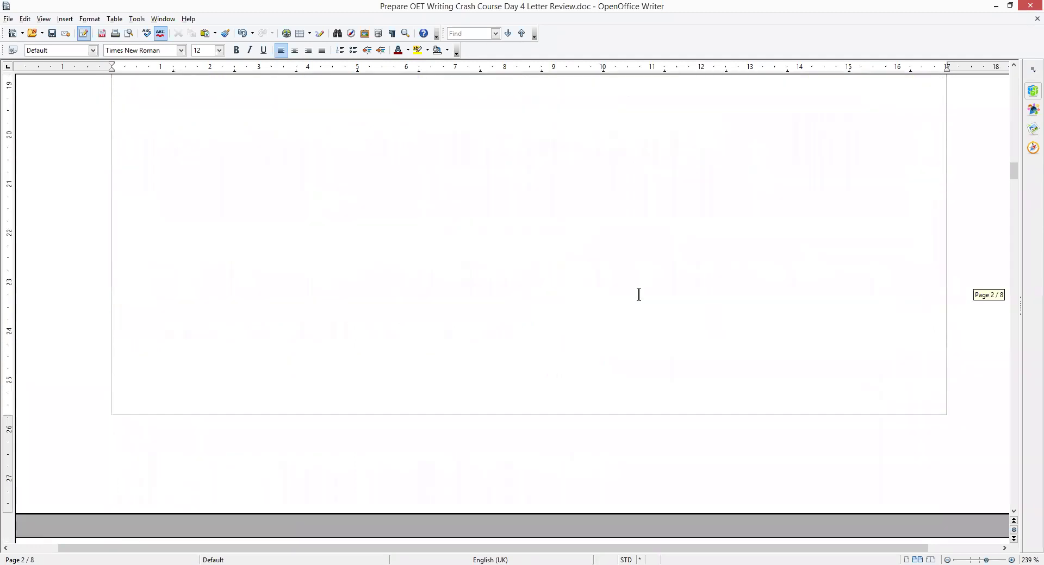
Step: Delete the full stop after 'Ms' in the Re line and insert '....' after 'Thank you for seeing'
scroll(638, 295, "down", 11)
scroll(638, 294, "up", 8)
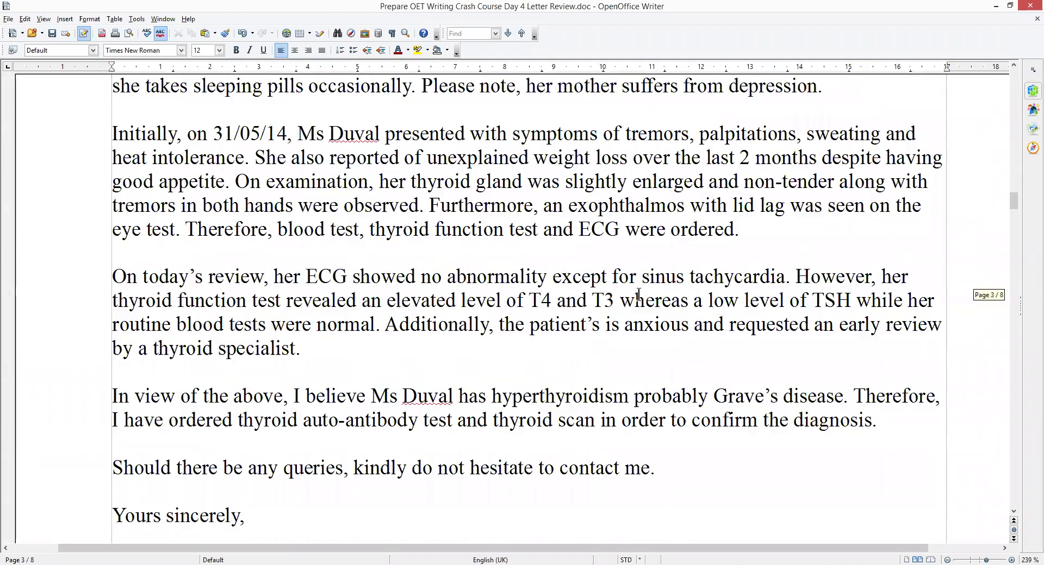
scroll(639, 295, "up", 5)
scroll(639, 295, "down", 1)
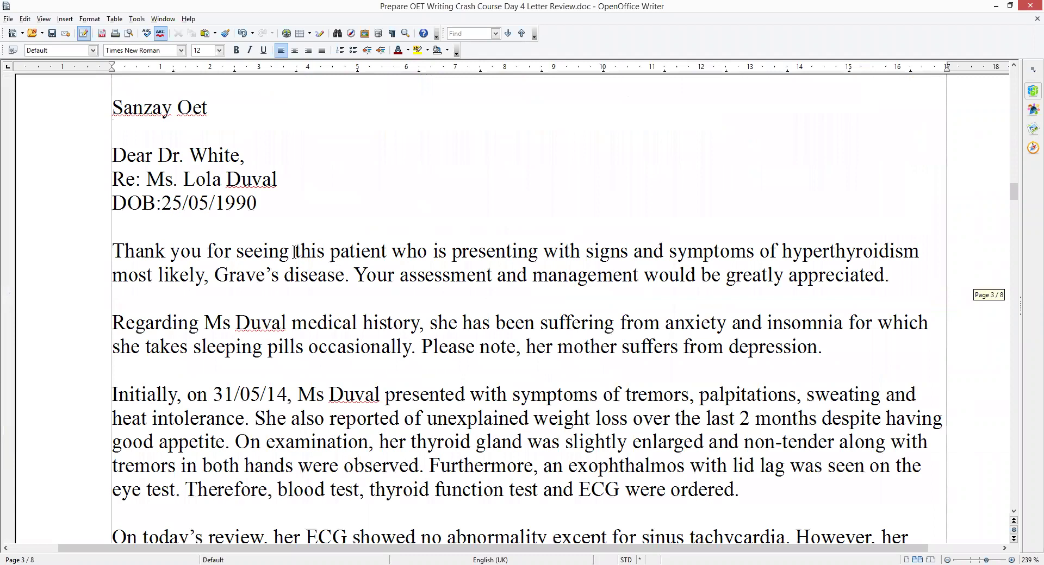
left_click(177, 179)
key("BackSpace")
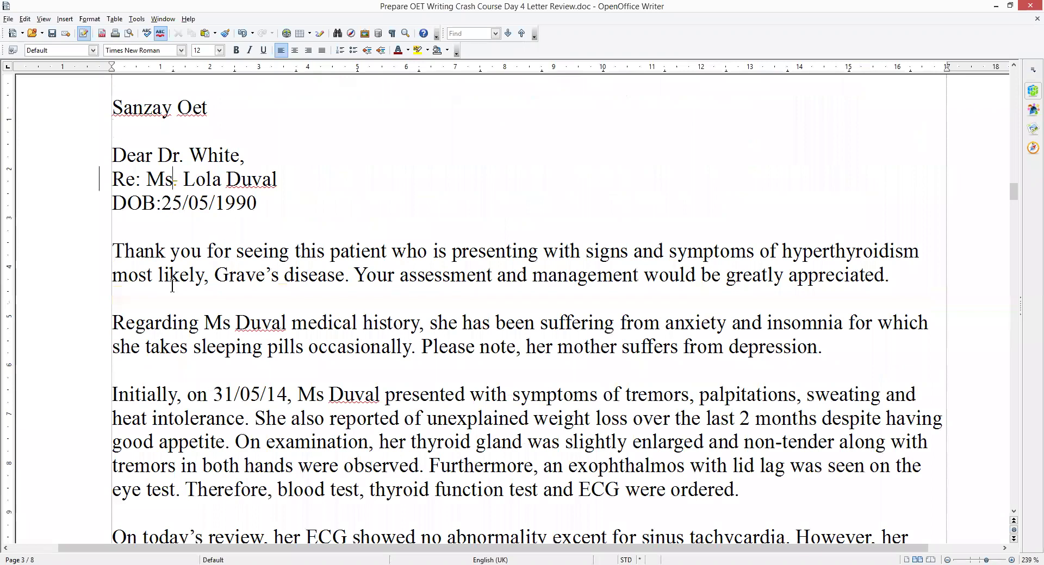
left_click(291, 254)
type("....")
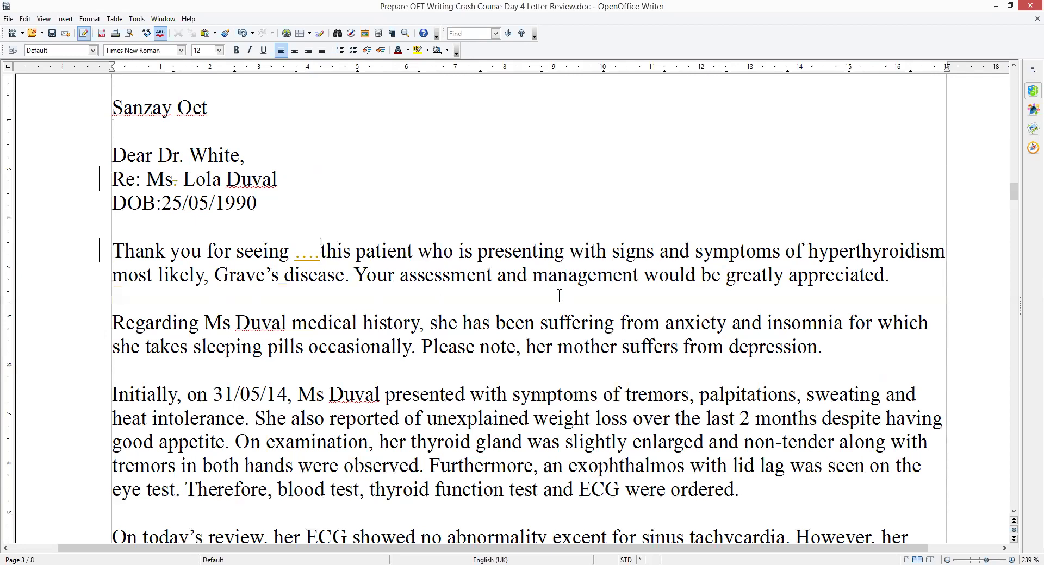
Step: Make 'Your assessment and management would be greatly appreciated.' bold with yellow highlighting
left_click_drag(360, 276, 893, 283)
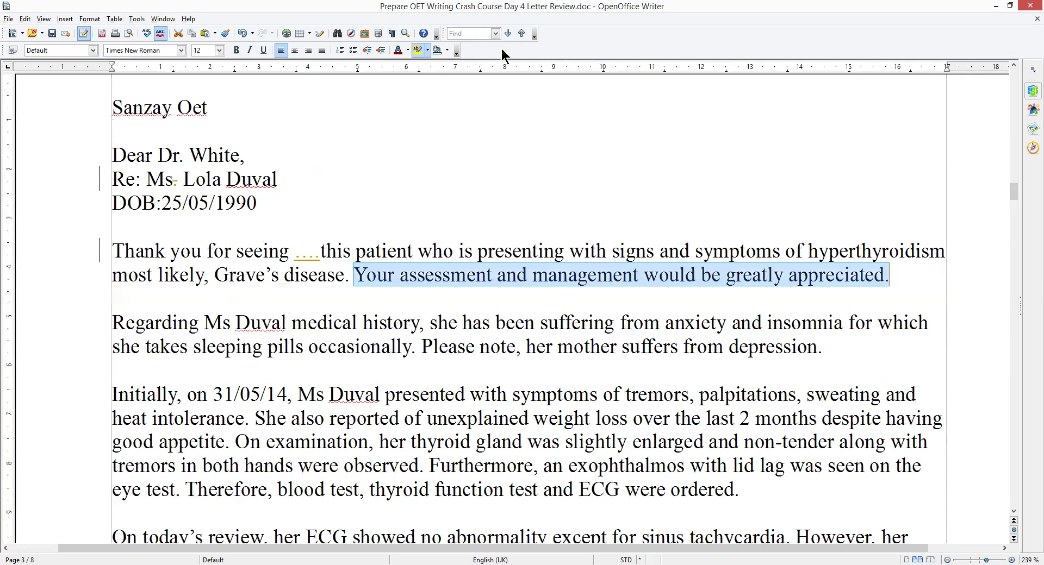
left_click(417, 50)
key("ctrl+b")
left_click(939, 274)
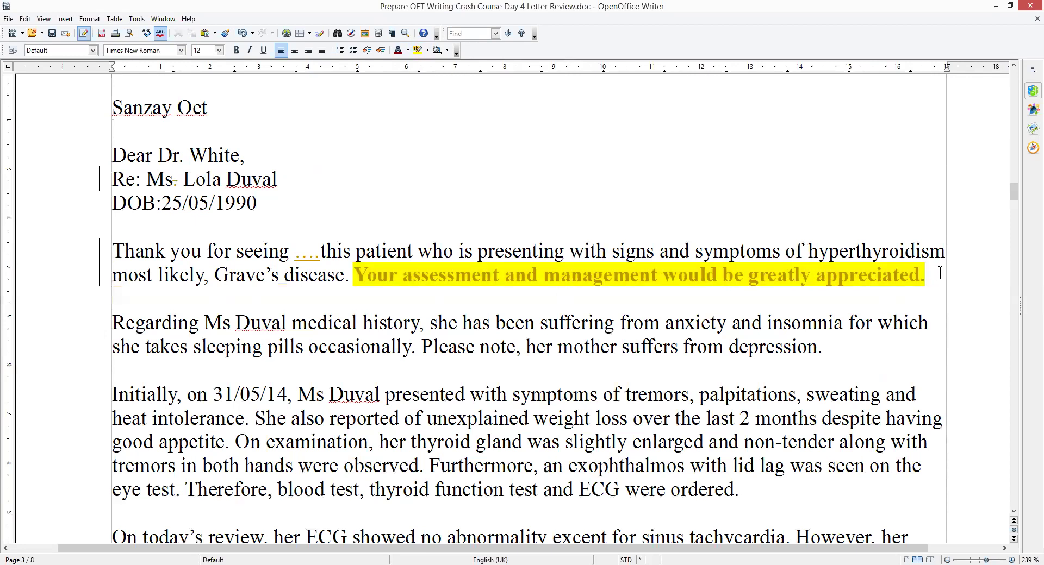
left_click(702, 173)
Step: Add 's after the patient's surname in the medical history sentence
left_click(106, 249)
left_click_drag(607, 313, 924, 289)
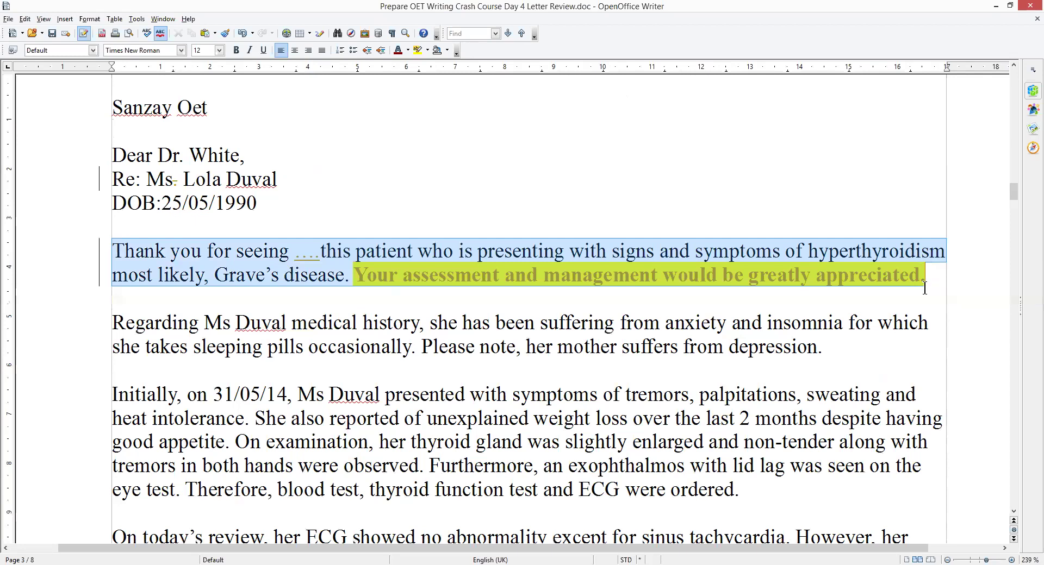
left_click(680, 174)
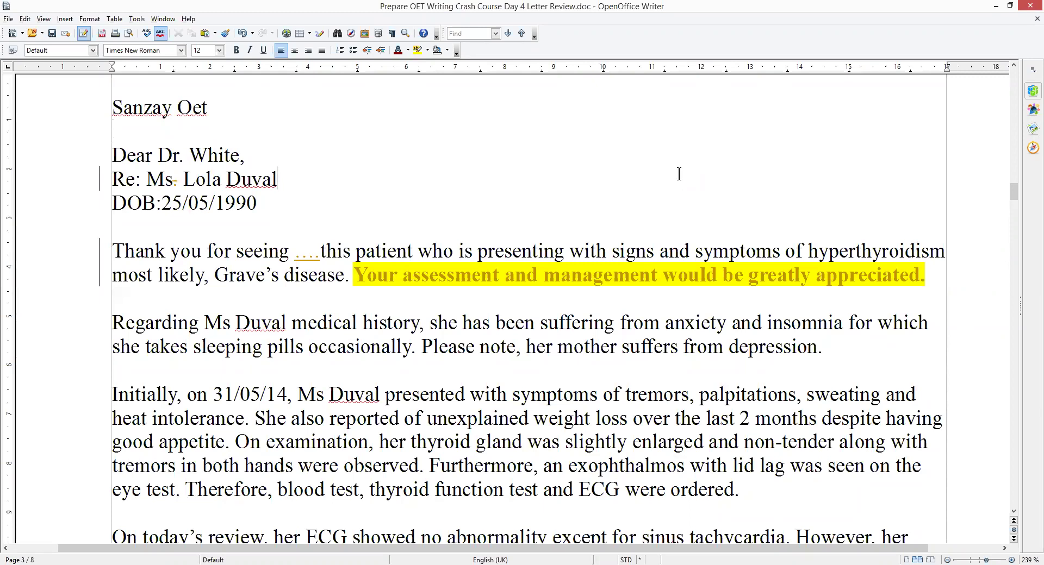
left_click(284, 327)
type("'s")
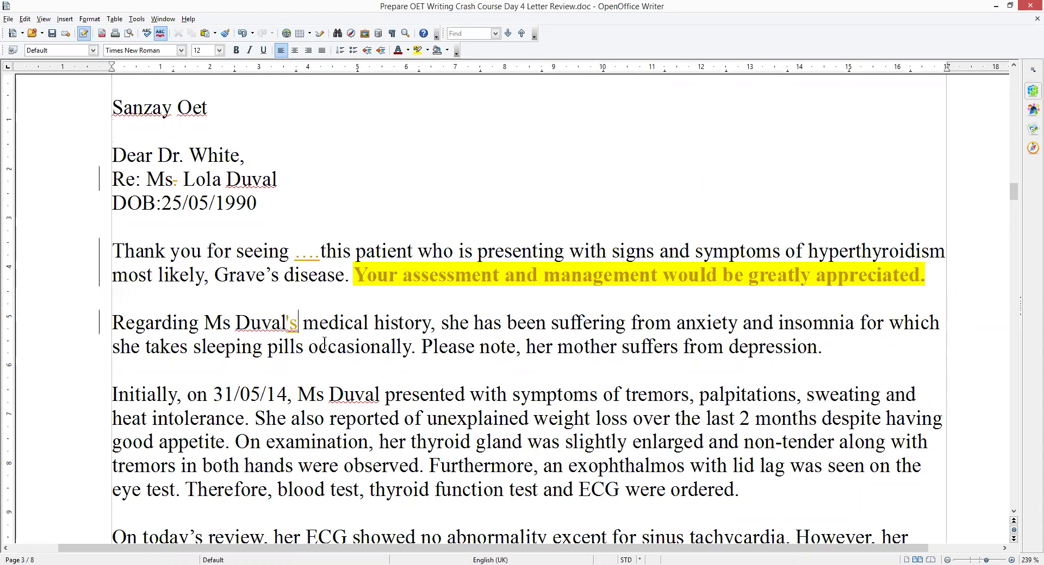
scroll(434, 373, "down", 1)
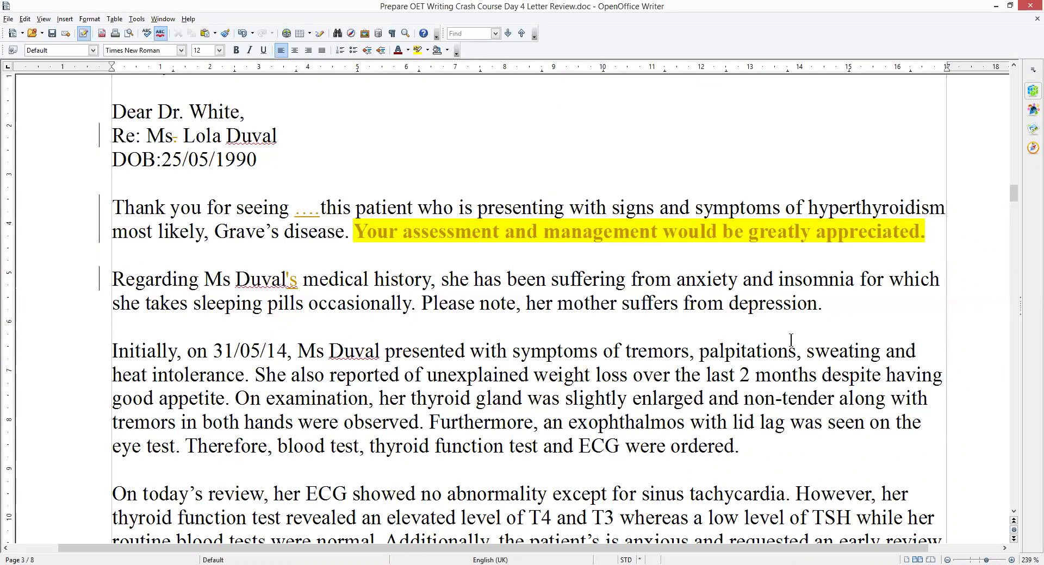
Step: Make 'her mother suffers from depression.' bold and yellow-highlighted, followed by '?????'
left_click_drag(821, 304, 522, 303)
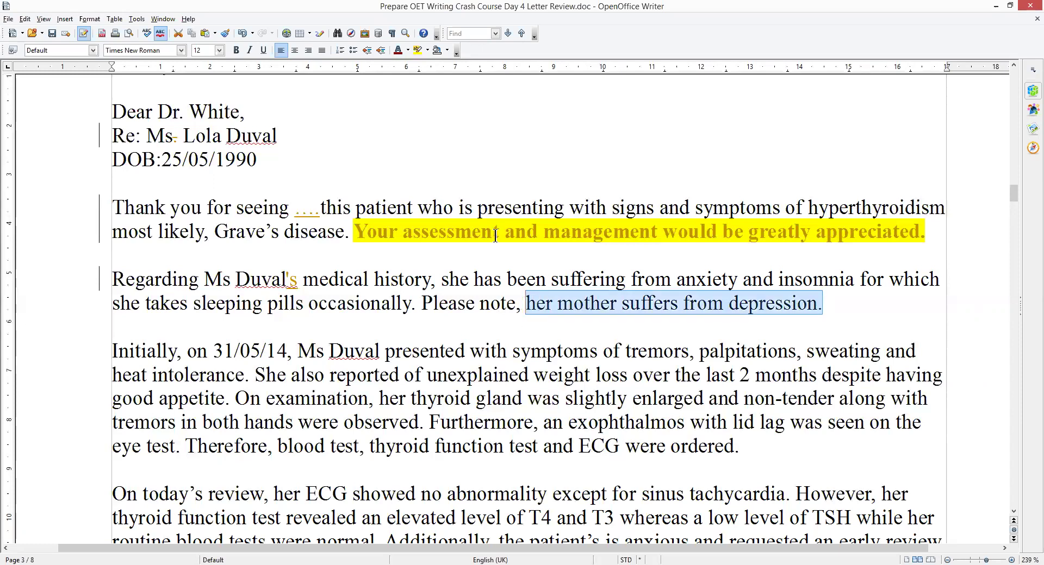
key("ctrl+y")
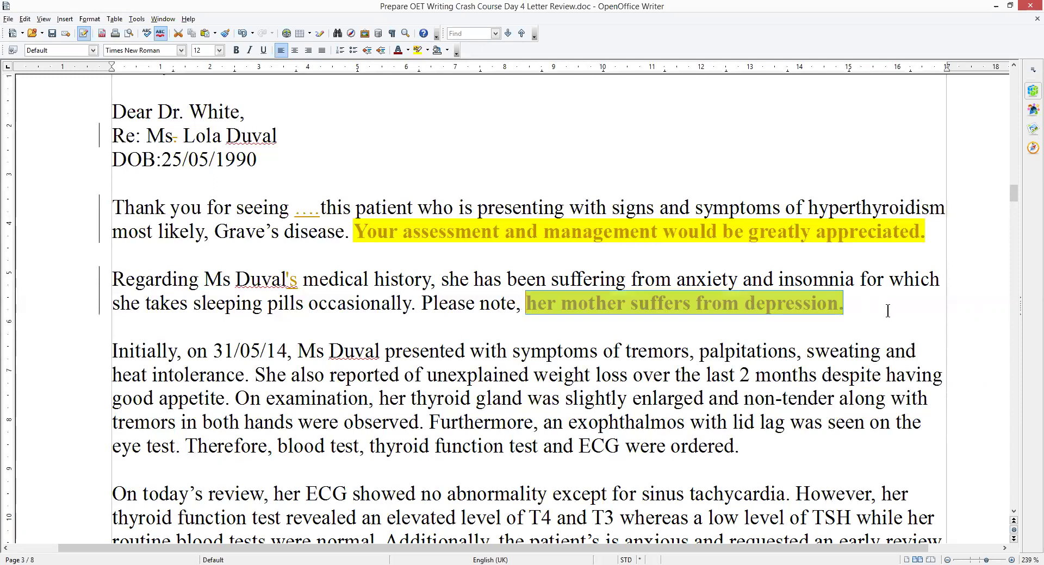
left_click(888, 311)
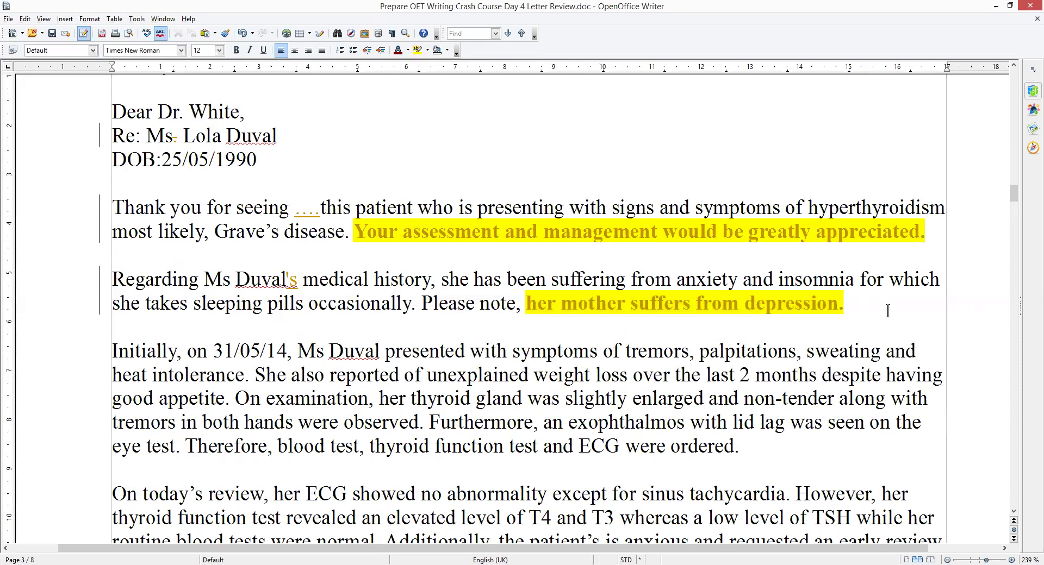
type("?????")
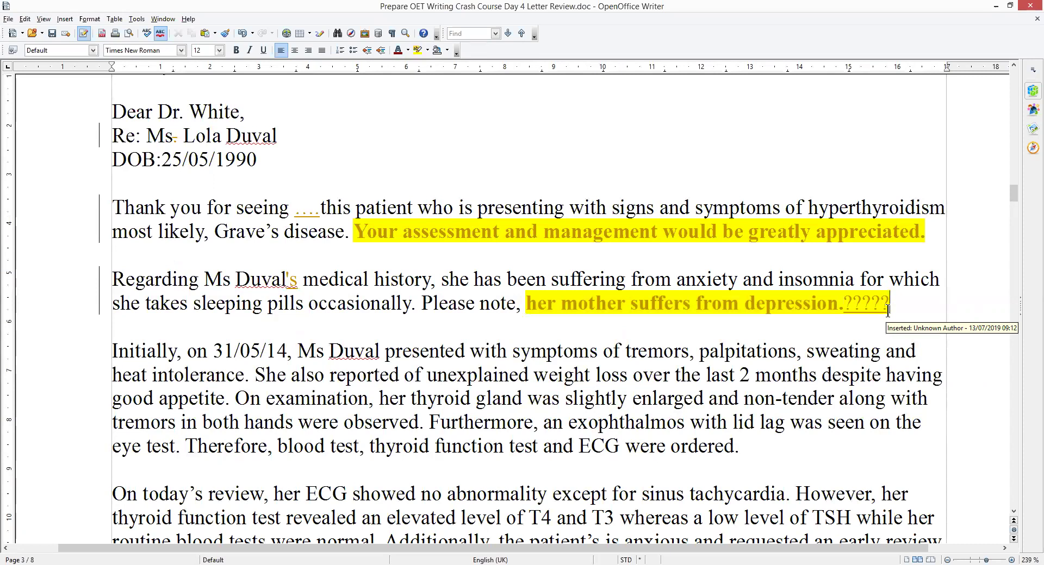
Step: Delete 'of' before 'unexplained' and insert 'a' before 'good appetite'
scroll(292, 394, "down", 1)
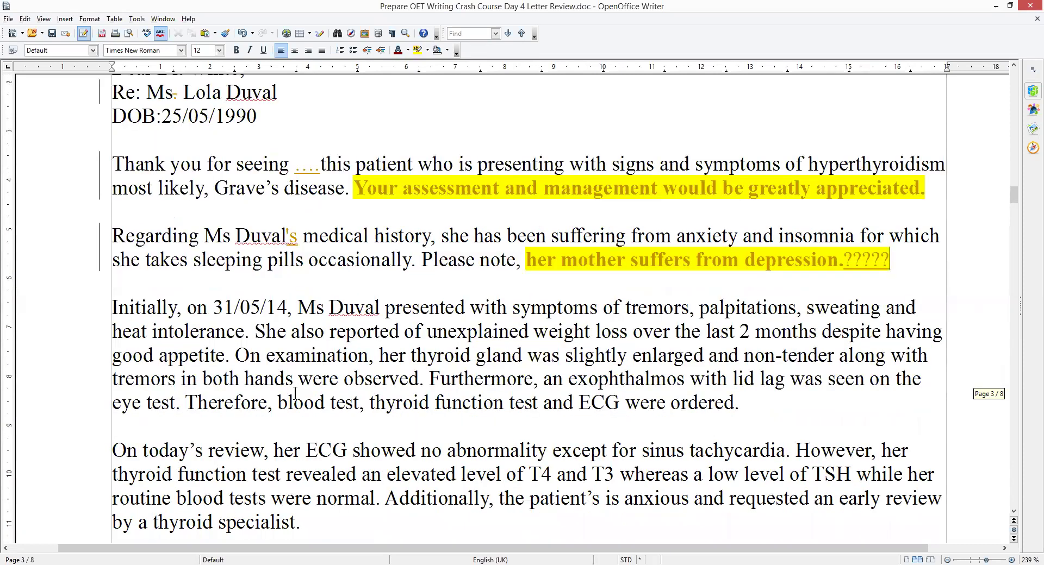
scroll(295, 394, "down", 1)
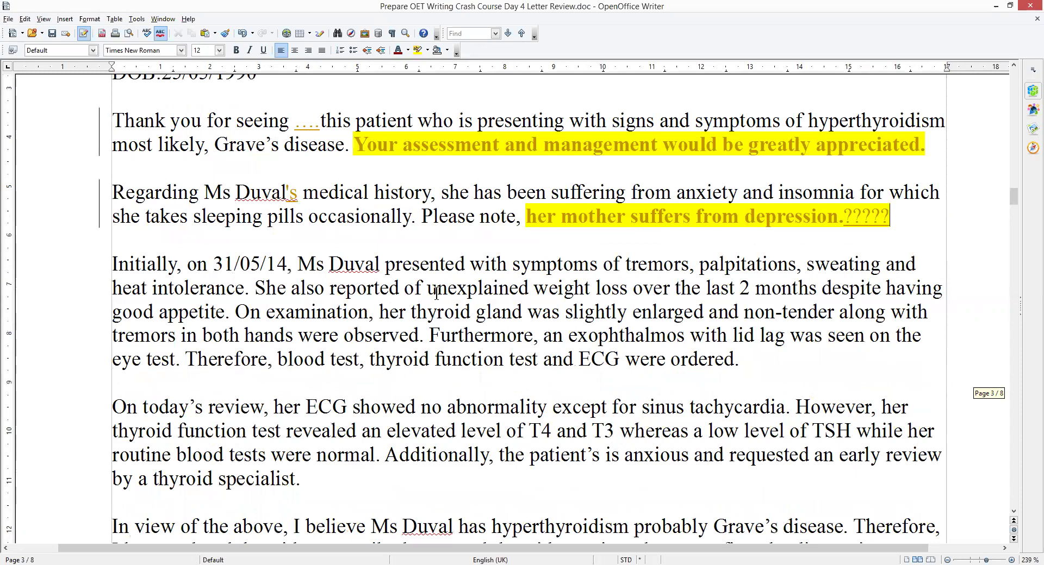
key("BackSpace")
key("BackSpace")
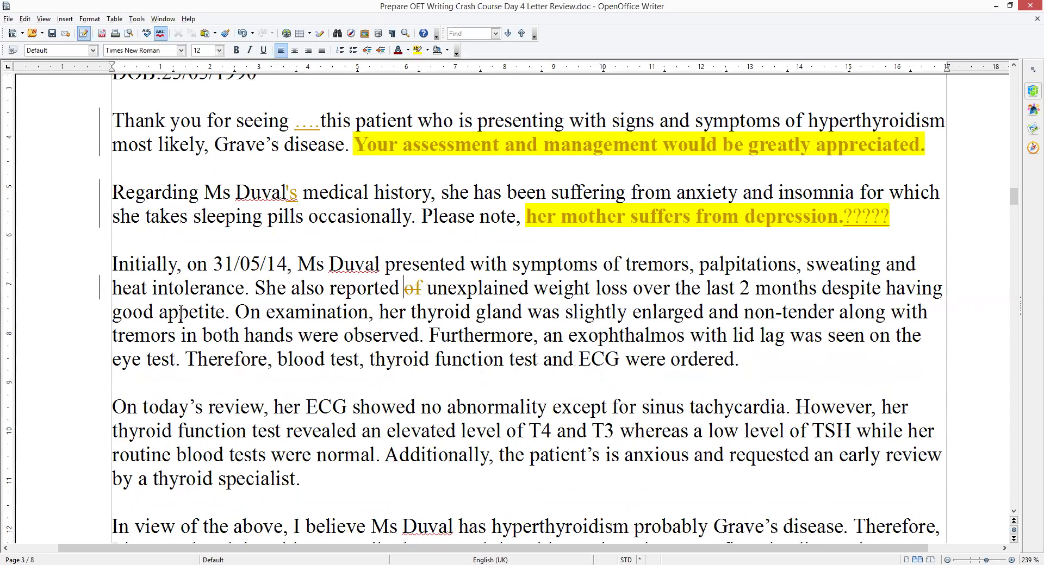
left_click(113, 313)
type("a")
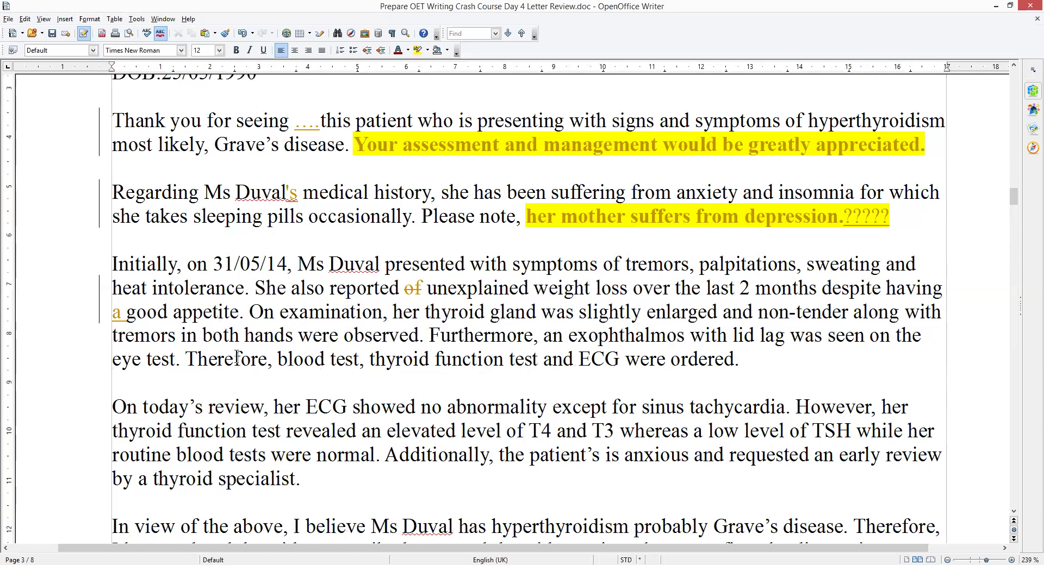
Step: Insert 'a' before 'blood test' and 'thyroid function test', and 'an' before 'ECG'
left_click(277, 359)
type("a")
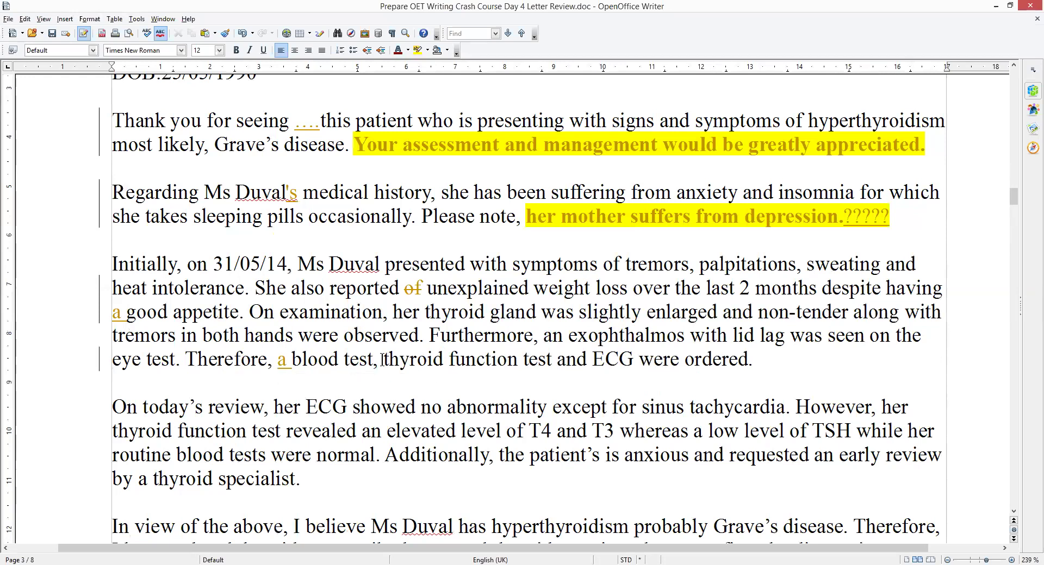
left_click(382, 359)
type("a")
left_click(781, 360)
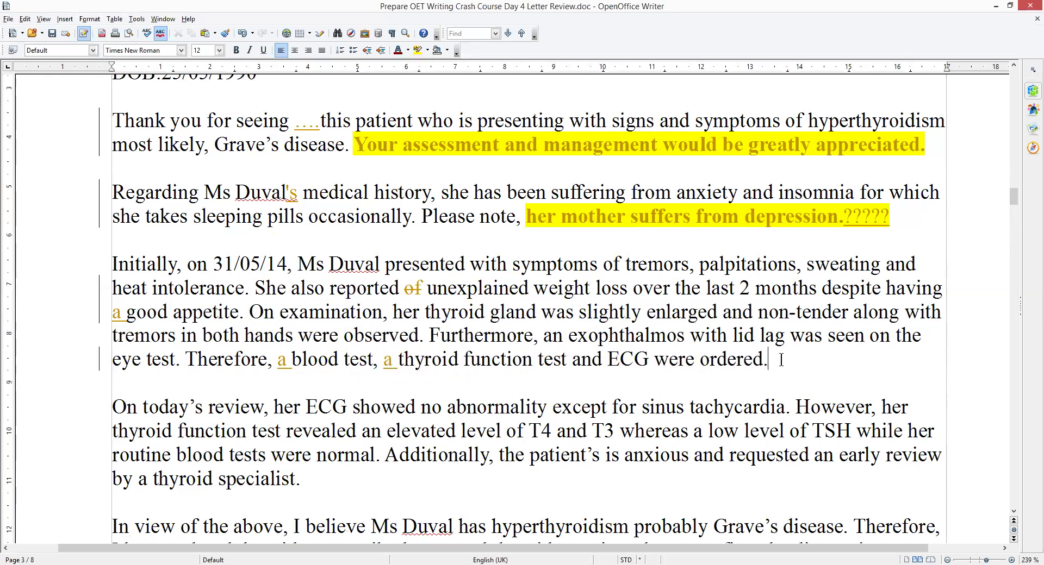
left_click(604, 360)
type("an")
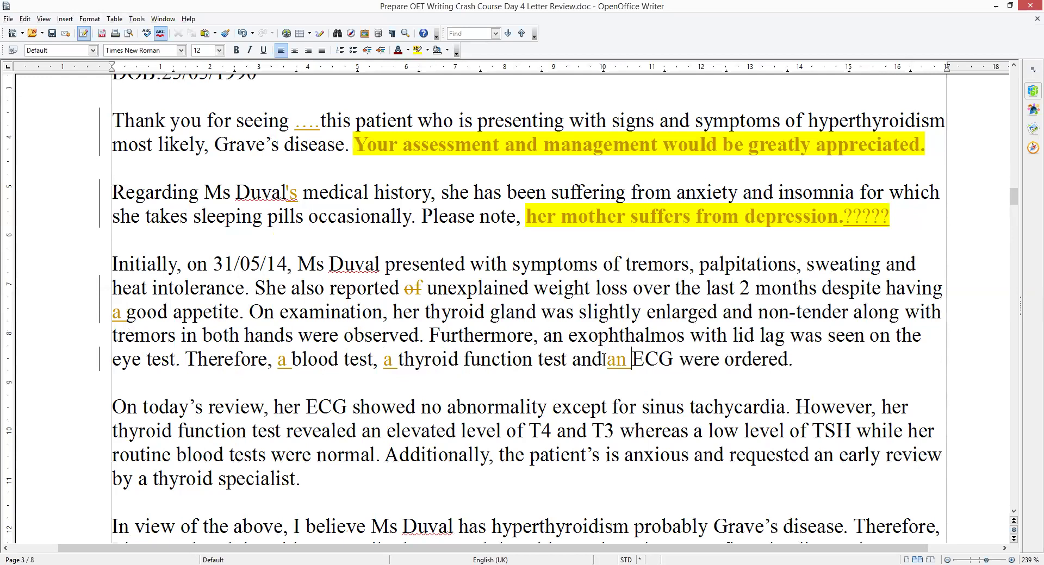
scroll(437, 292, "down", 3)
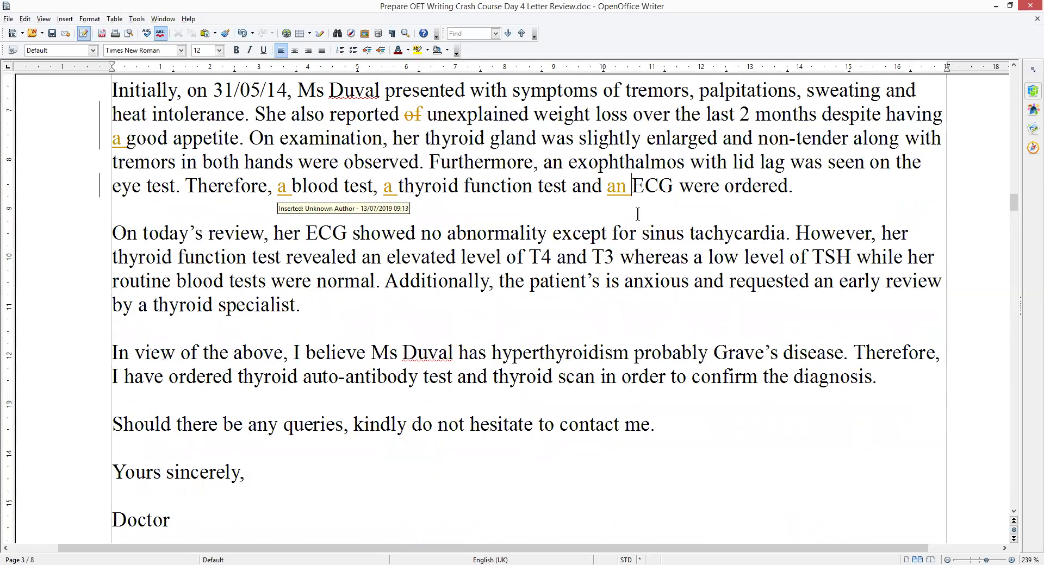
Step: Delete the ’s after 'patient' and insert 'a' before 'thyroid auto-antibody test' and 'thyroid scan'
left_click(599, 282)
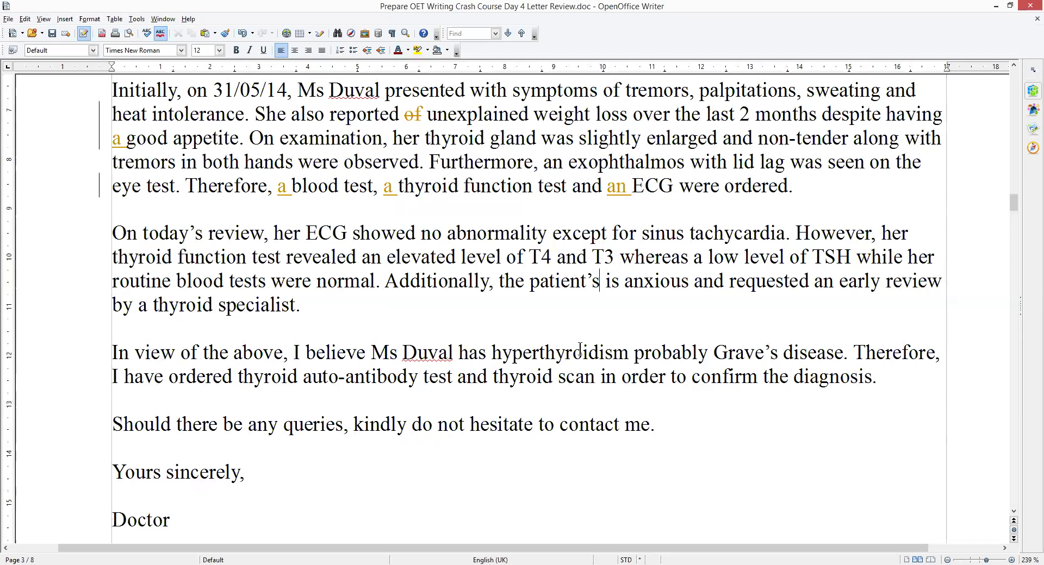
key("BackSpace")
key("BackSpace")
scroll(103, 318, "down", 1)
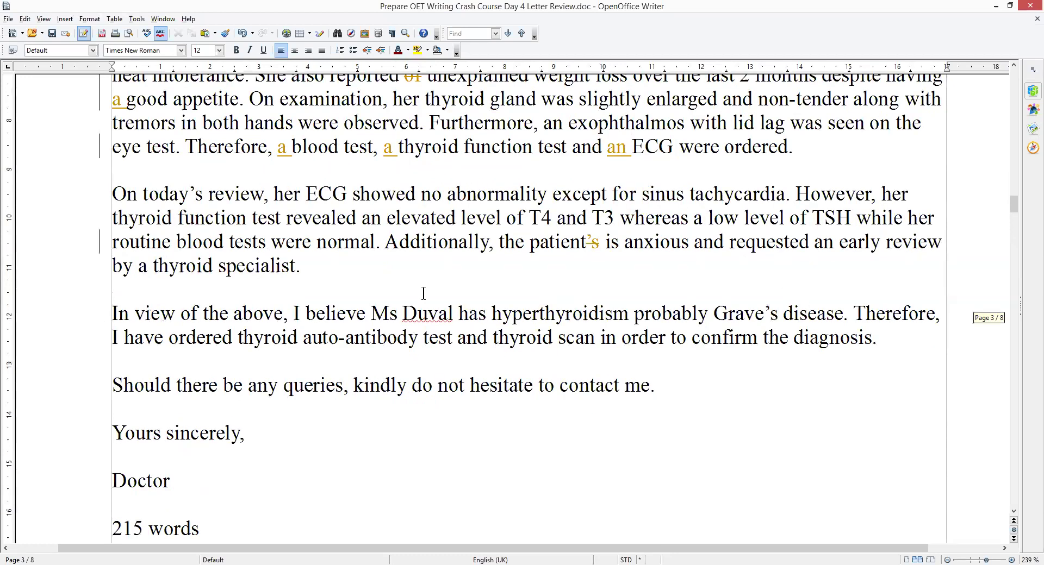
left_click(237, 338)
type("a")
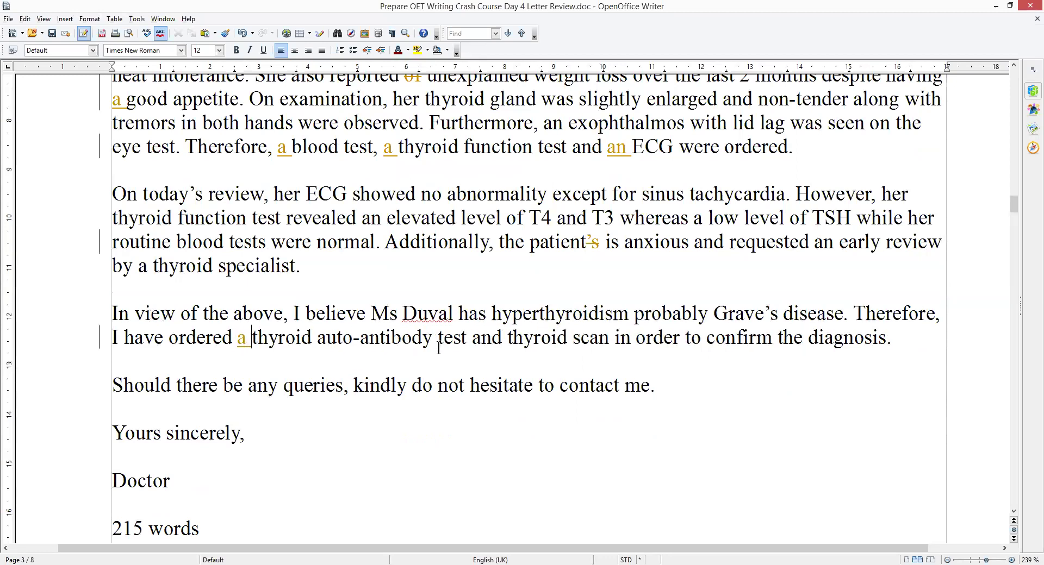
left_click(505, 339)
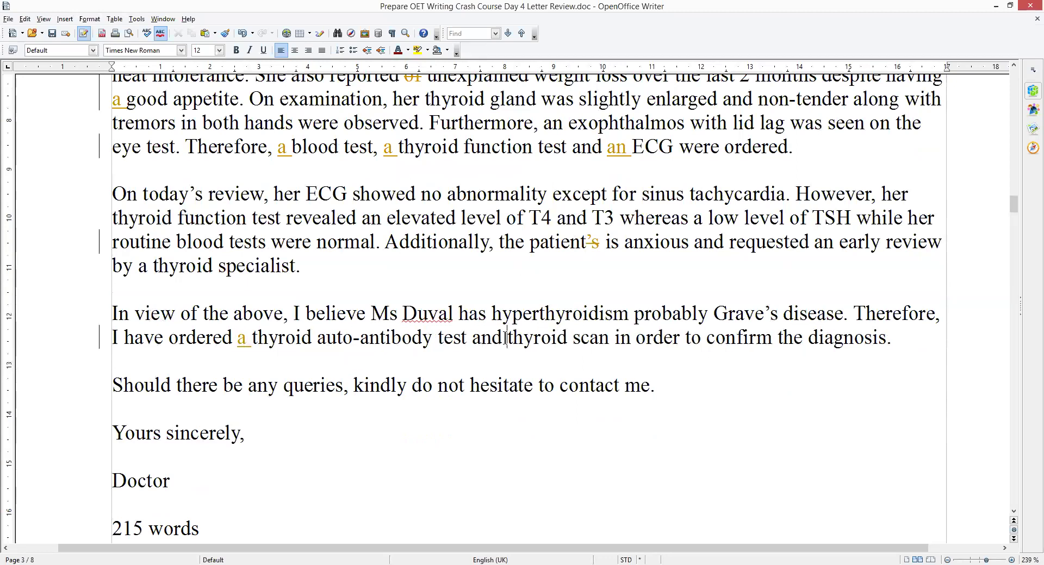
type("a")
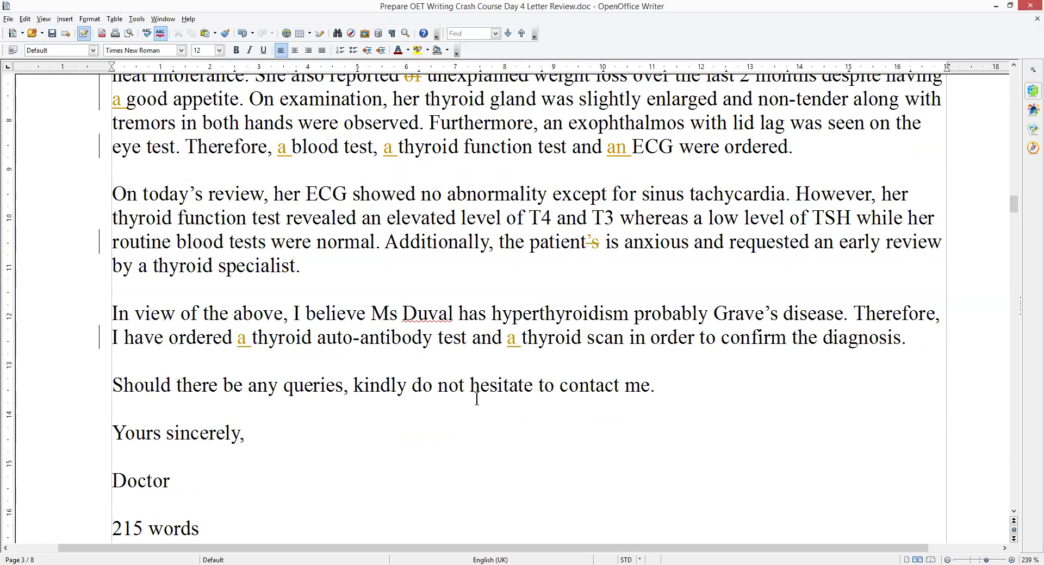
Step: Undo the accidental deletion of 'is anxious and' and reselect the highlighted sentences above
scroll(483, 381, "up", 3)
key("Delete")
left_click_drag(723, 411, 585, 411)
key("ctrl+z")
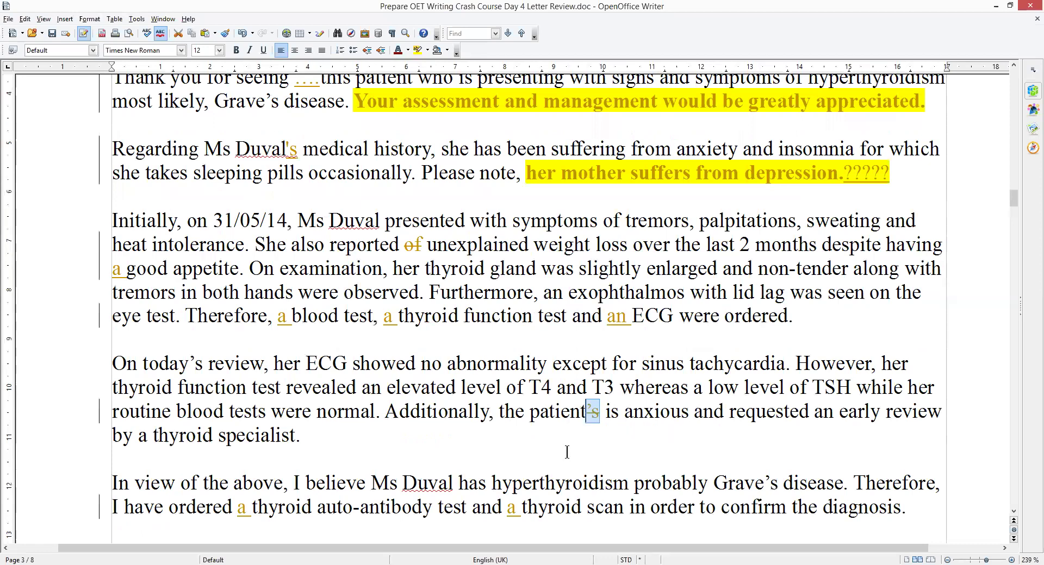
scroll(478, 365, "up", 1)
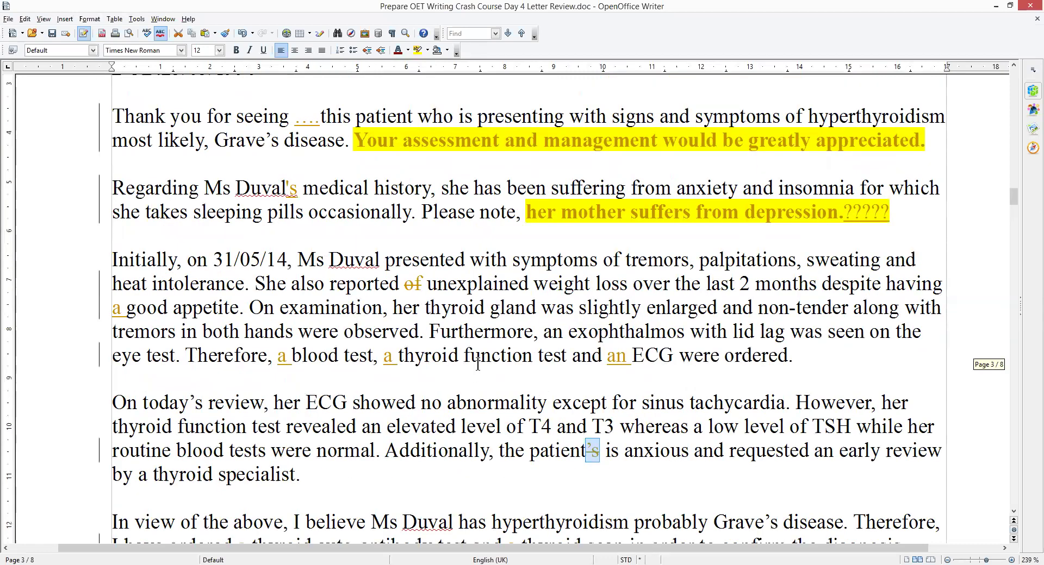
left_click(881, 212)
left_click_drag(612, 203, 527, 212)
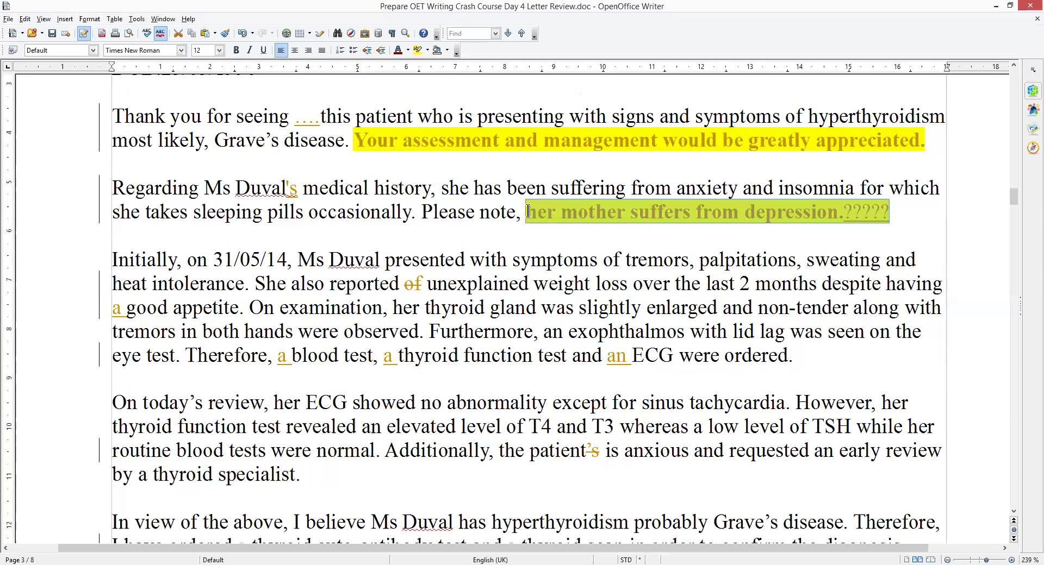
left_click(501, 250)
left_click_drag(354, 140, 942, 140)
Step: In the page-4 asthma letter, make 'a 20-year-old student,' bold with yellow highlighting
scroll(603, 338, "down", 15)
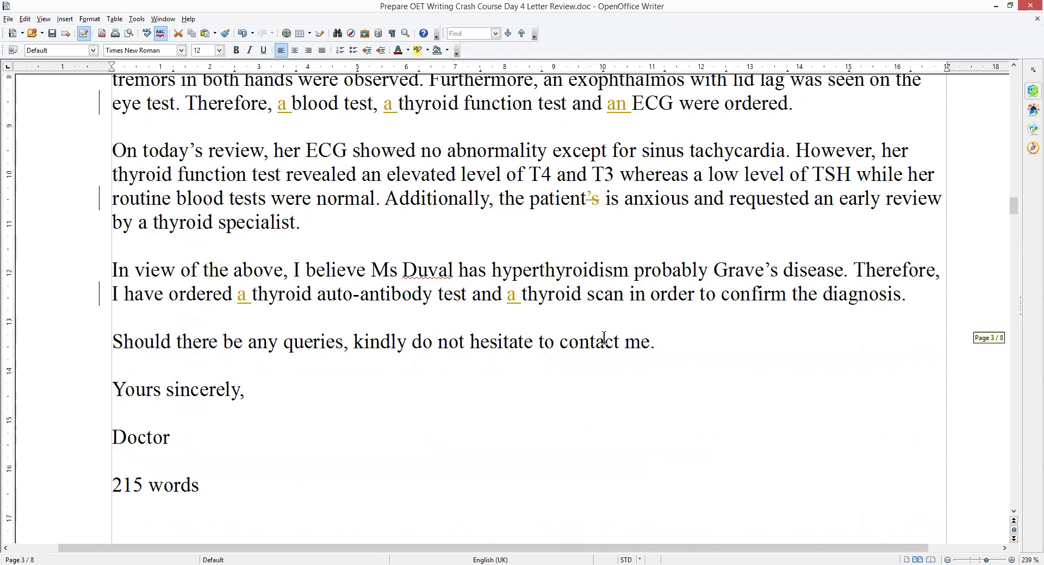
scroll(603, 337, "down", 3)
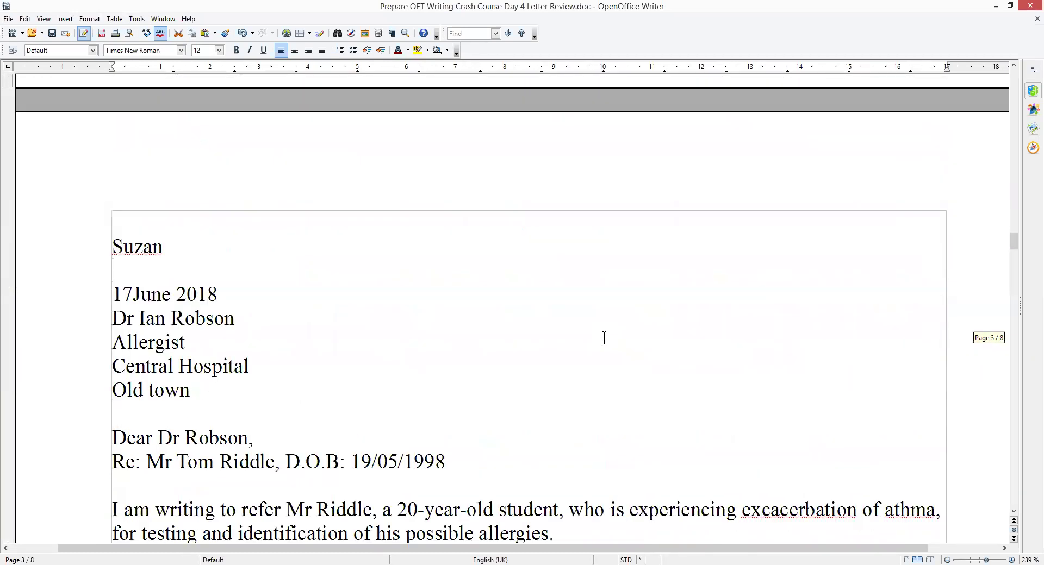
scroll(604, 338, "down", 2)
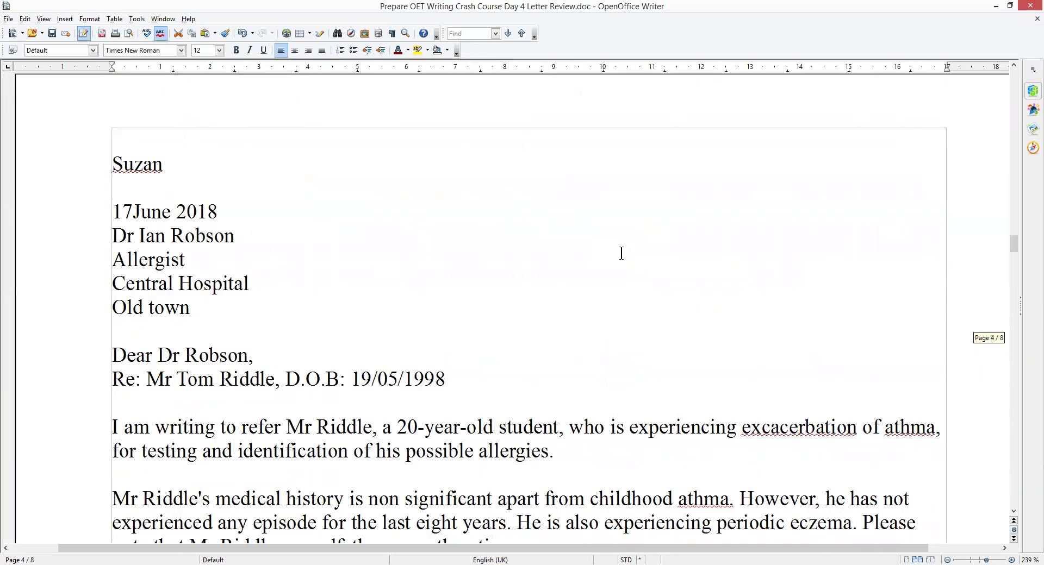
scroll(621, 253, "down", 2)
scroll(621, 254, "down", 2)
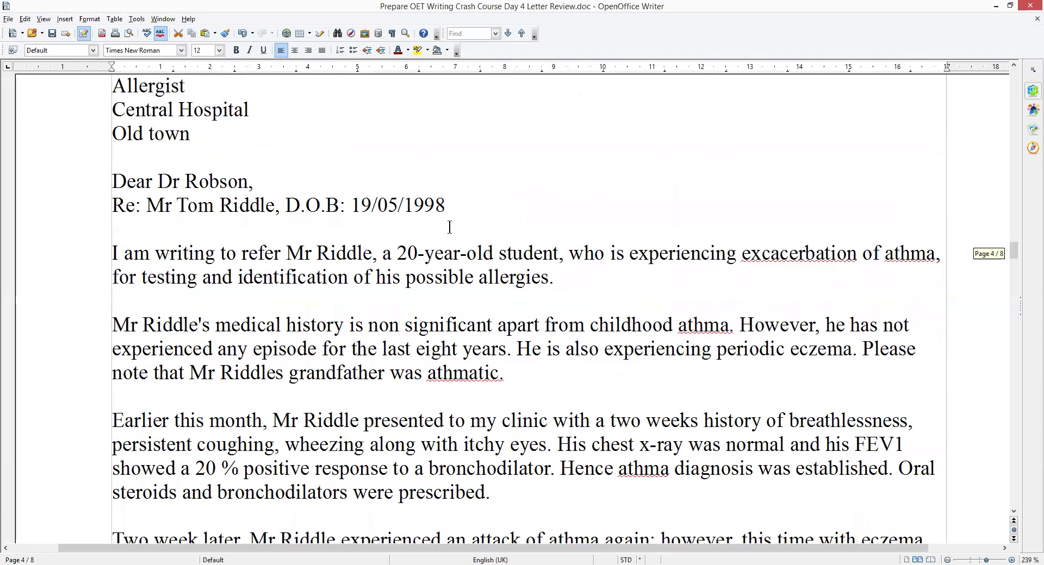
left_click_drag(409, 212, 450, 209)
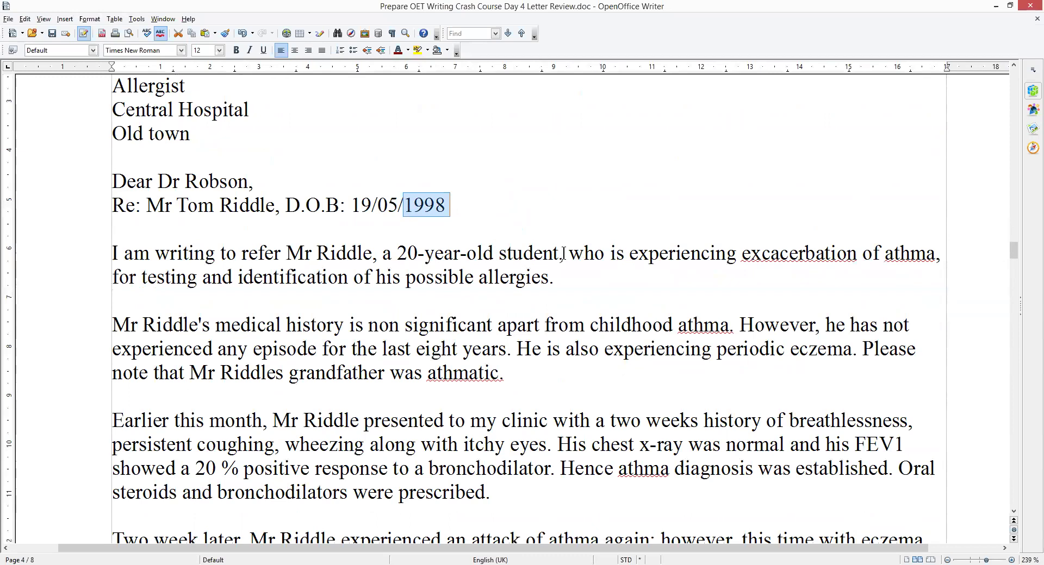
left_click_drag(569, 254, 381, 244)
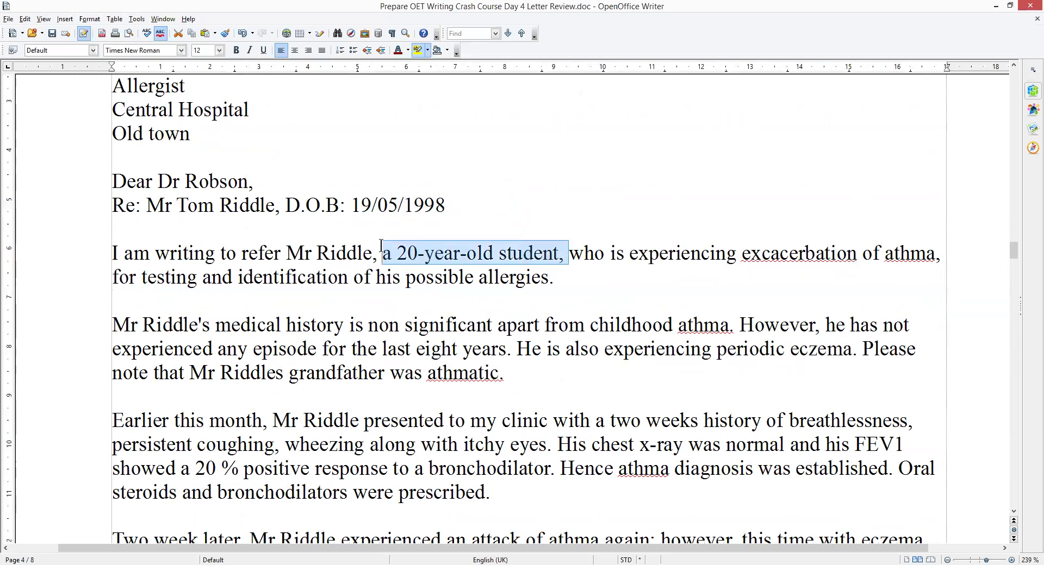
key("ctrl+b")
left_click(595, 146)
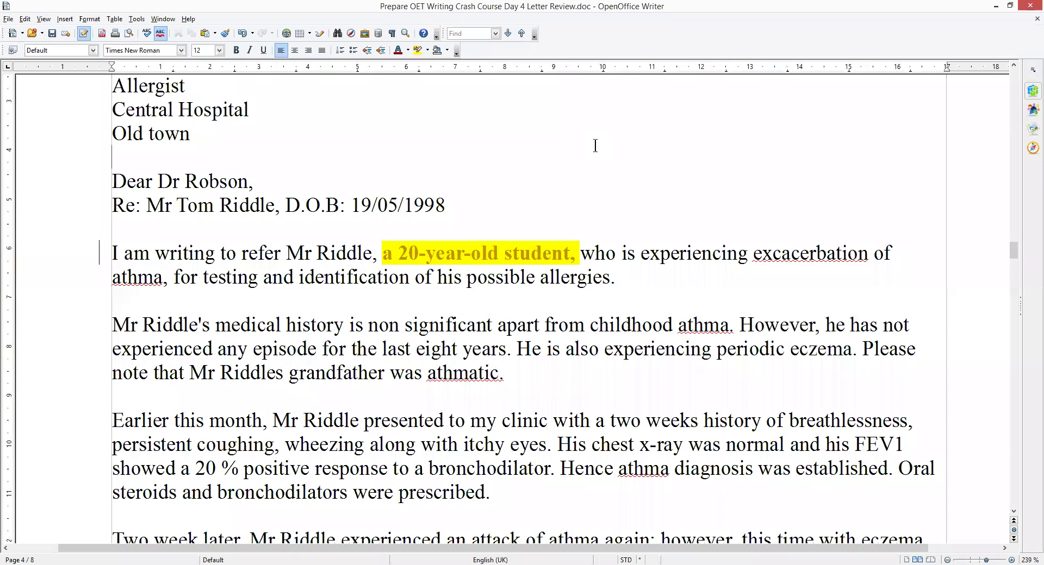
scroll(601, 159, "down", 3)
scroll(616, 240, "up", 1)
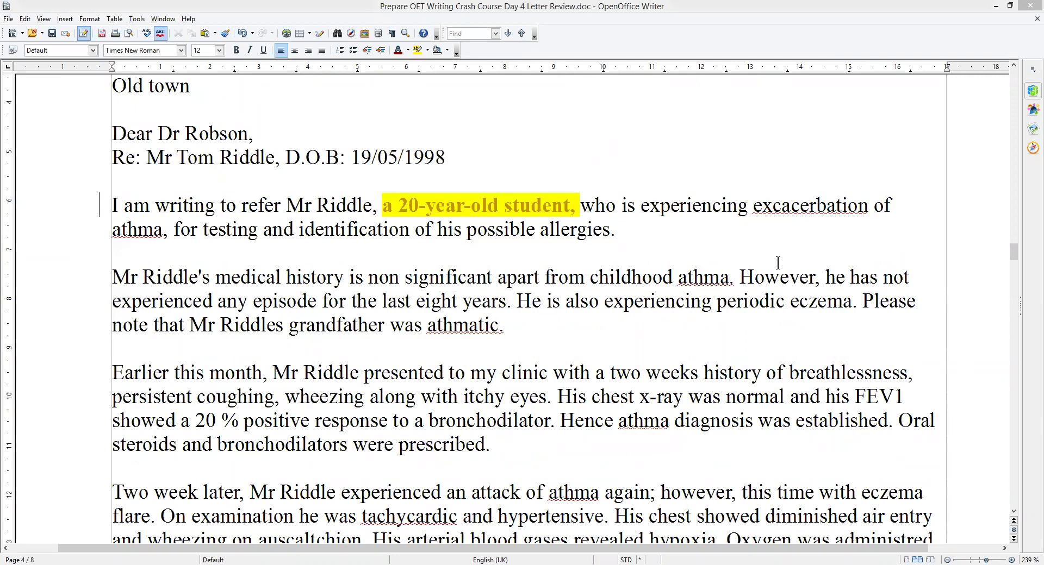
left_click(680, 163)
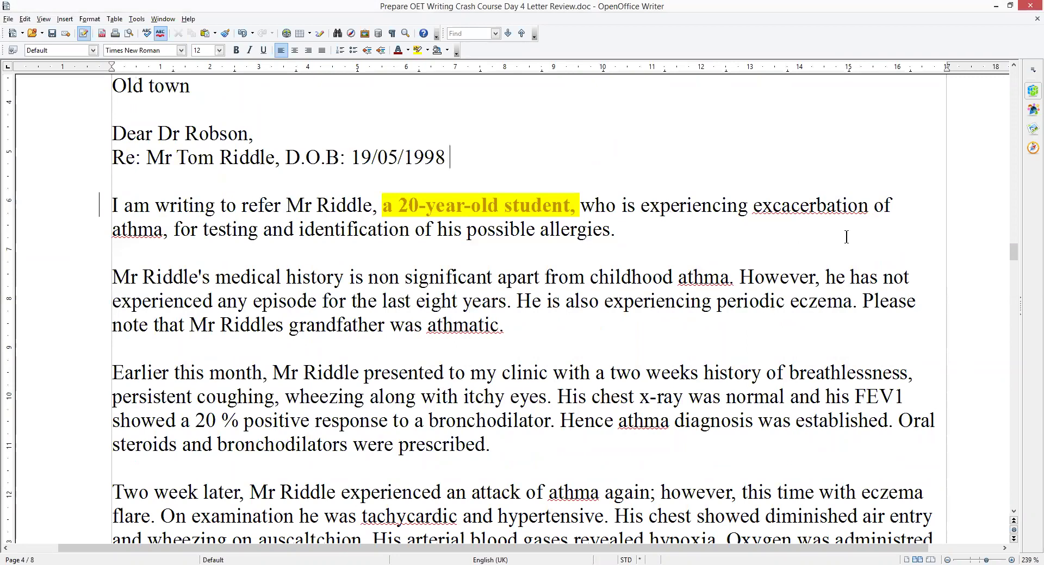
Step: Correct 'excacerbation' to 'exacerbation' and insert 'his' and fix 'asthma' in the opening sentence
right_click(789, 210)
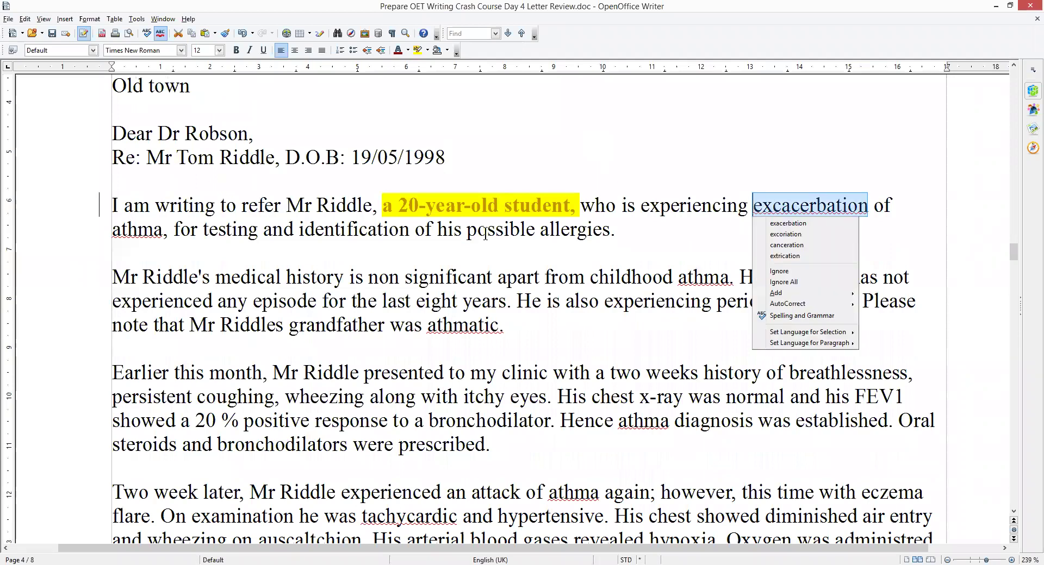
key("Return")
left_click(363, 231)
type("his a")
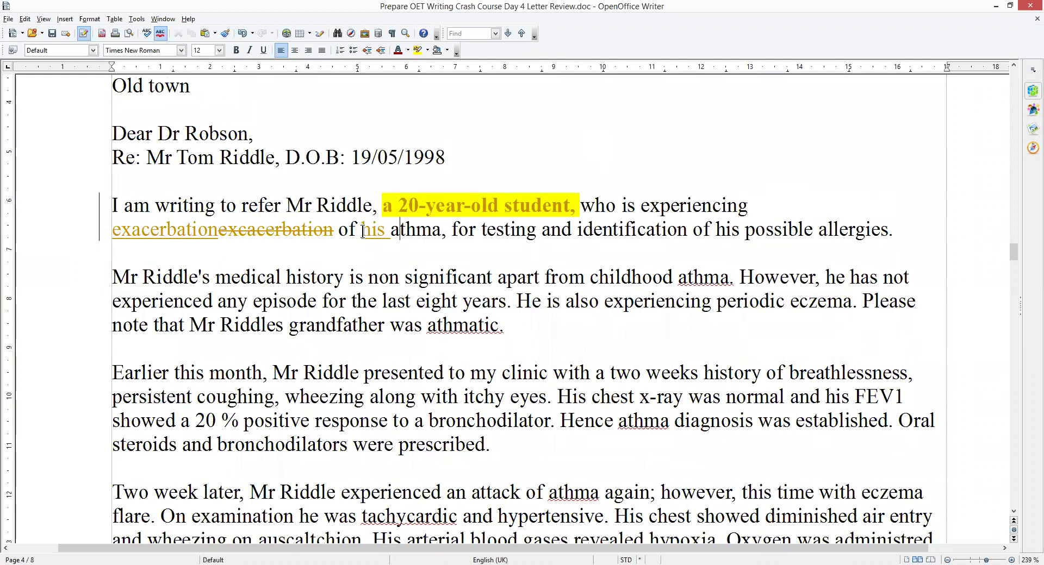
type("s")
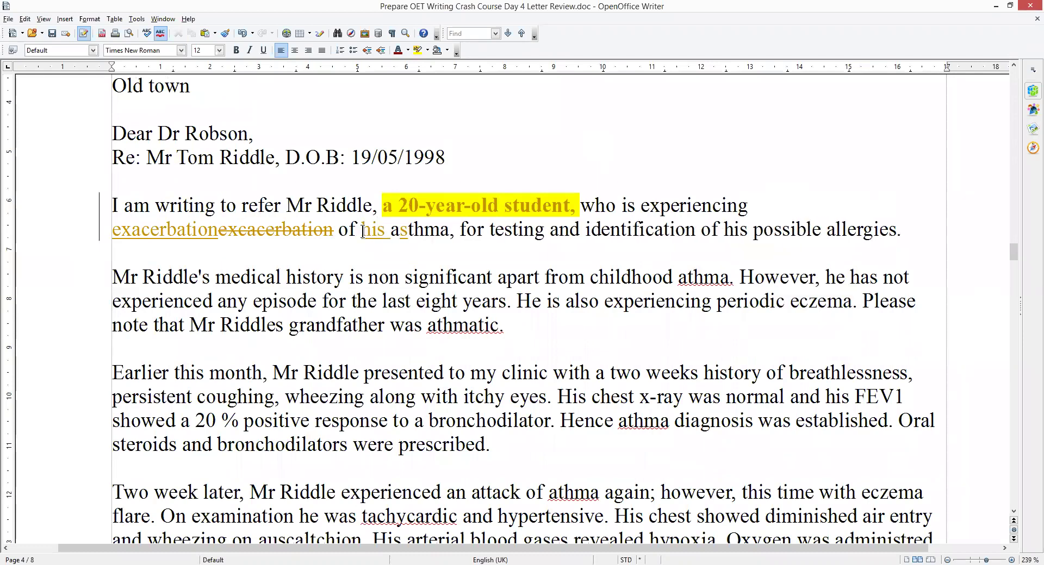
left_click(493, 254)
Step: Fix 'asthma' and 'asthmatic' in the history paragraph and add '???????' after the grandfather sentence
scroll(334, 298, "down", 1)
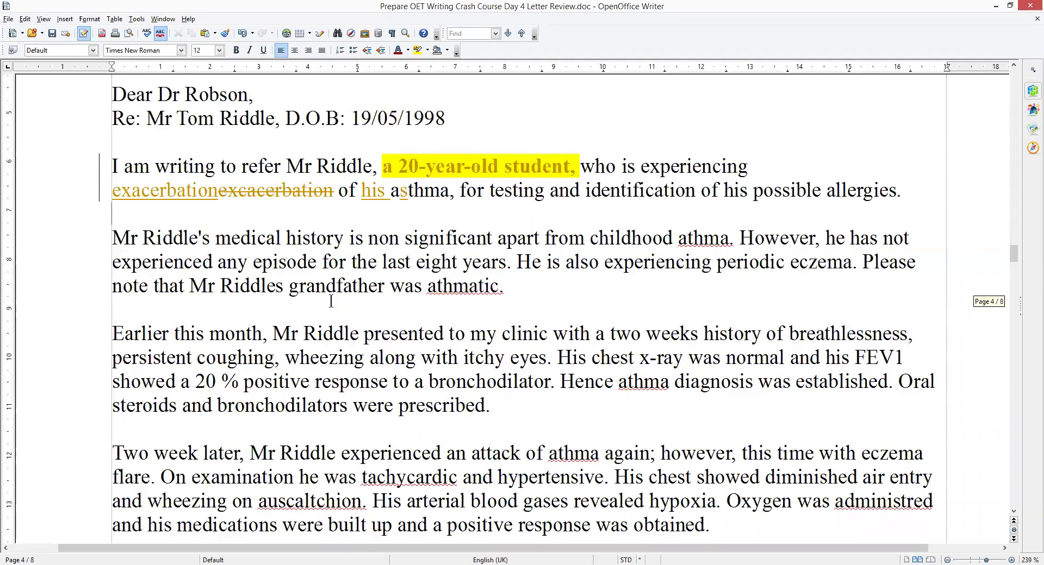
left_click(686, 238)
type("s")
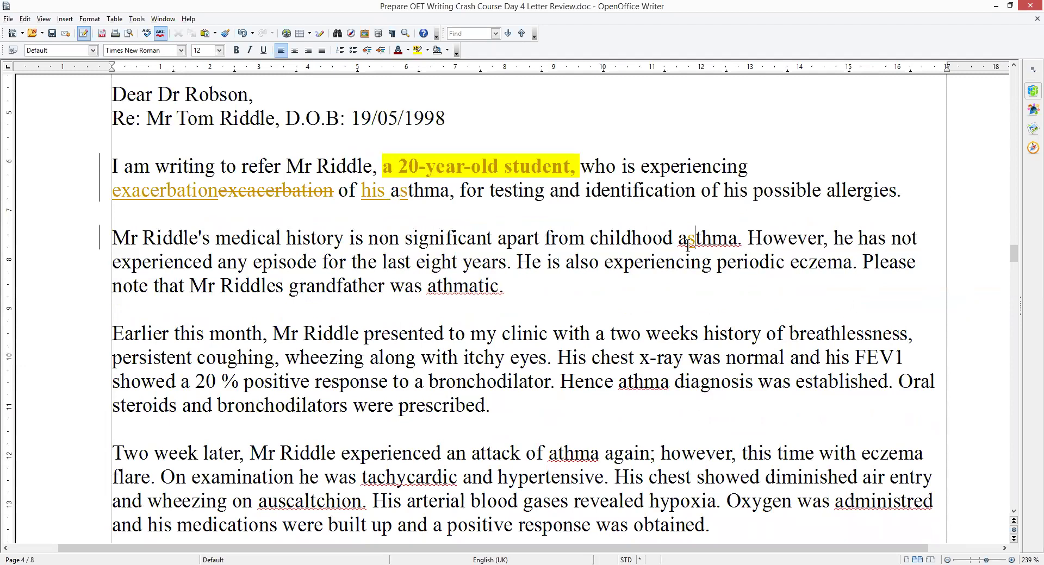
left_click(533, 292)
left_click_drag(857, 265, 118, 232)
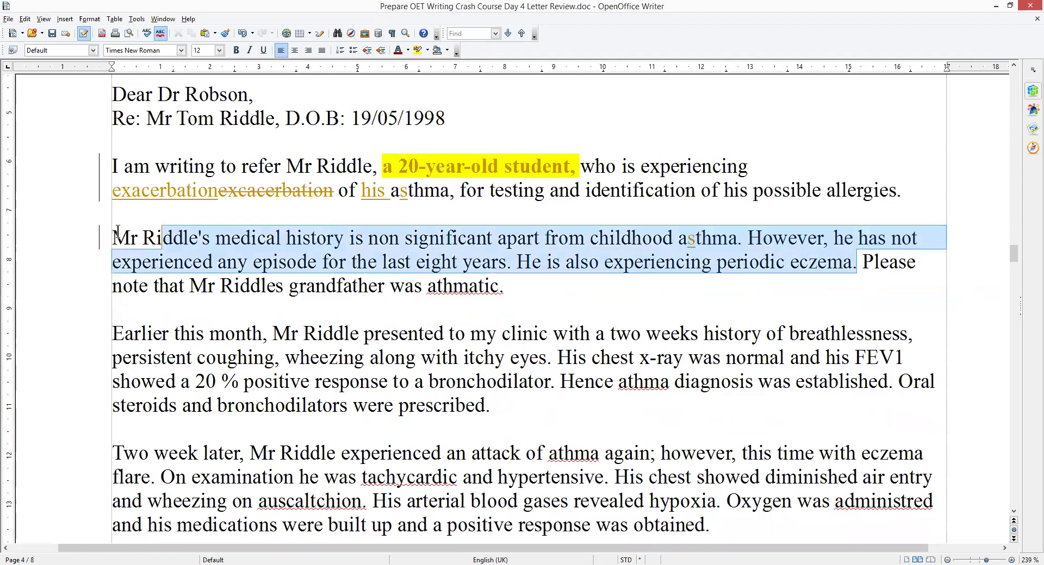
left_click(563, 295)
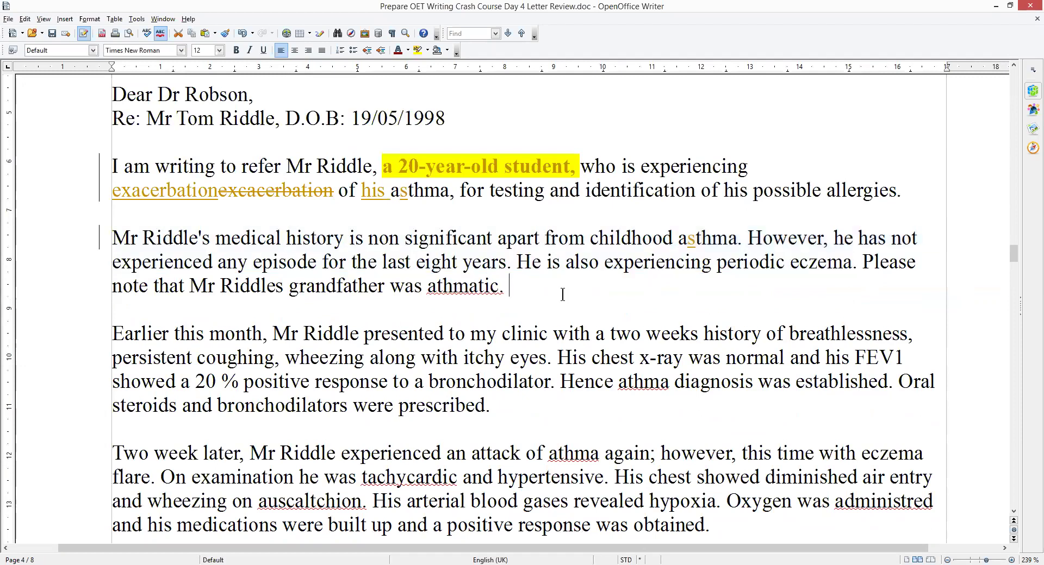
left_click(437, 283)
type("s")
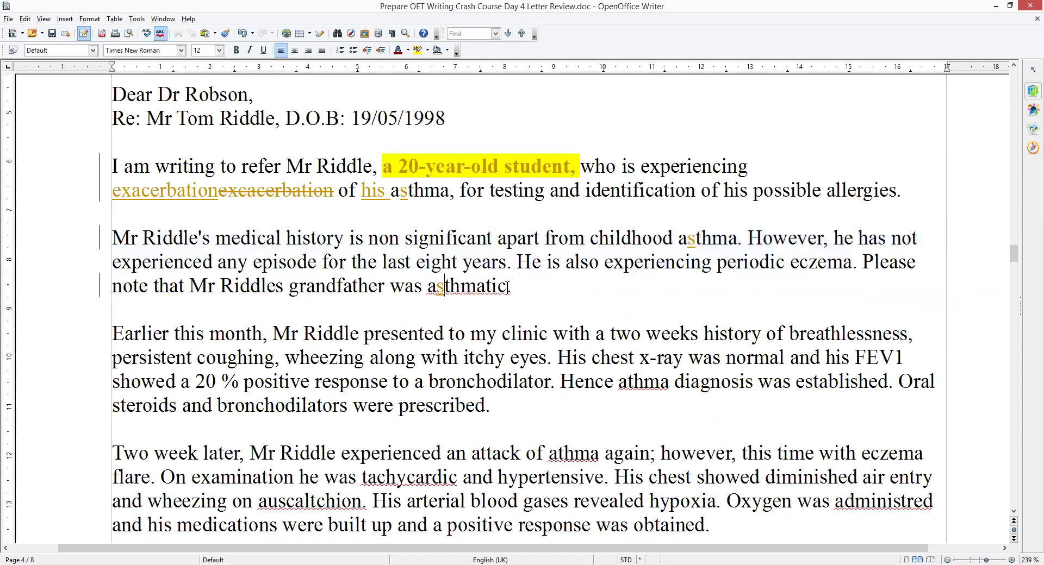
left_click(527, 286)
type("???????")
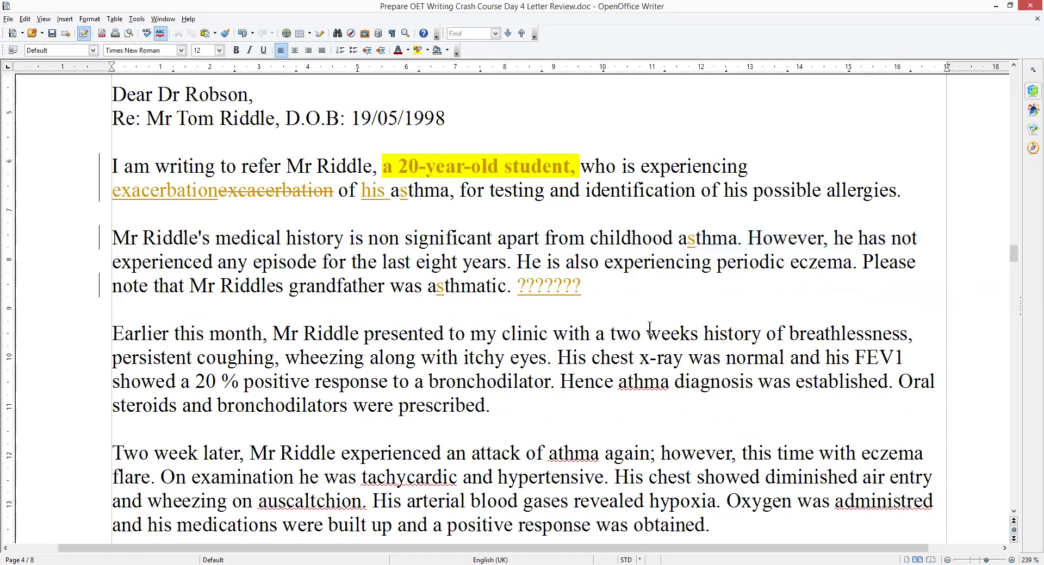
Step: Insert 'and' before 'wheezing' and correct 'athma' to 'asthma' in the diagnosis sentence
scroll(650, 337, "down", 1)
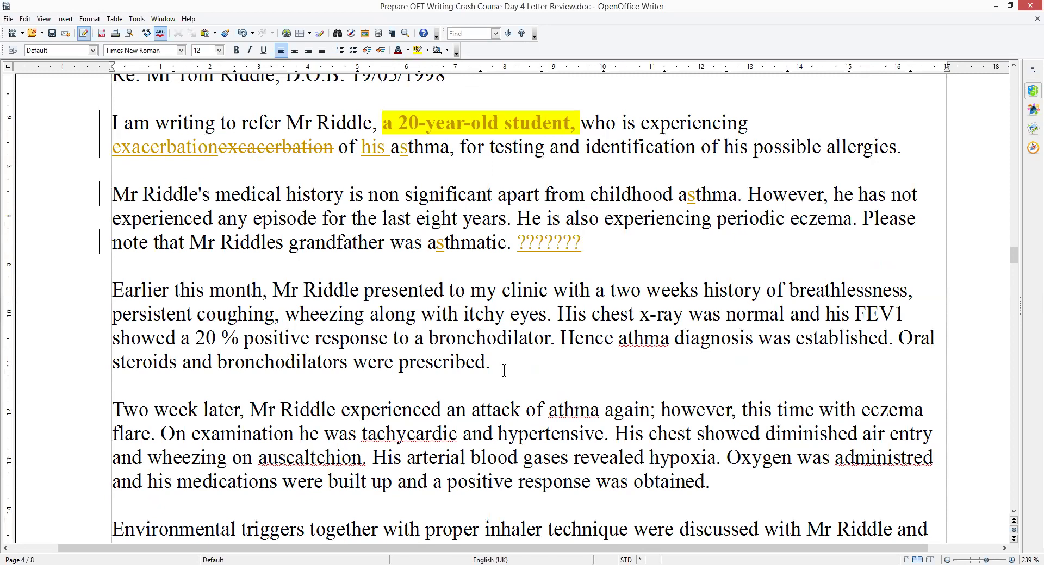
scroll(504, 371, "down", 1)
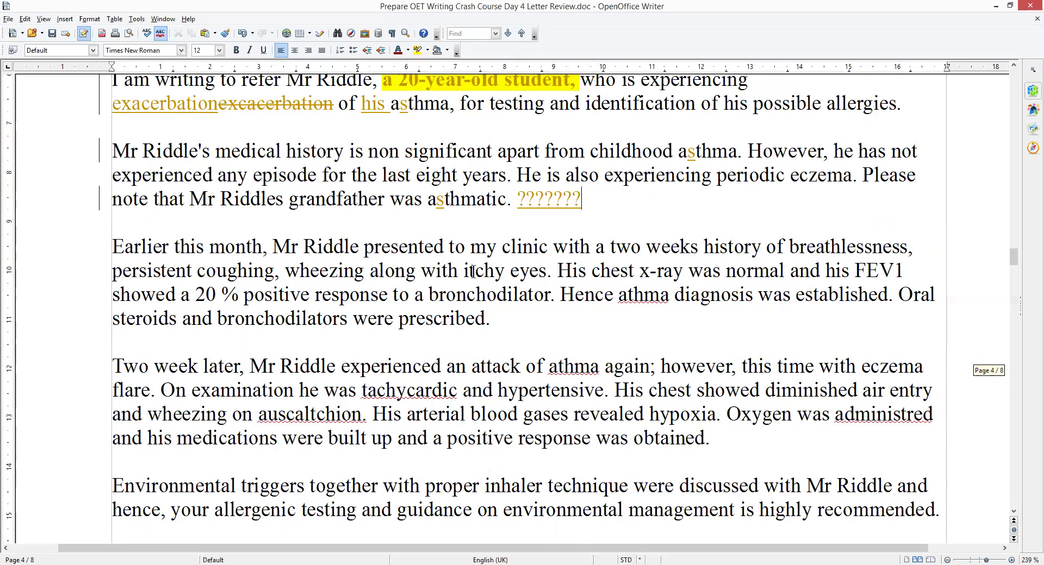
left_click(286, 271)
type("and")
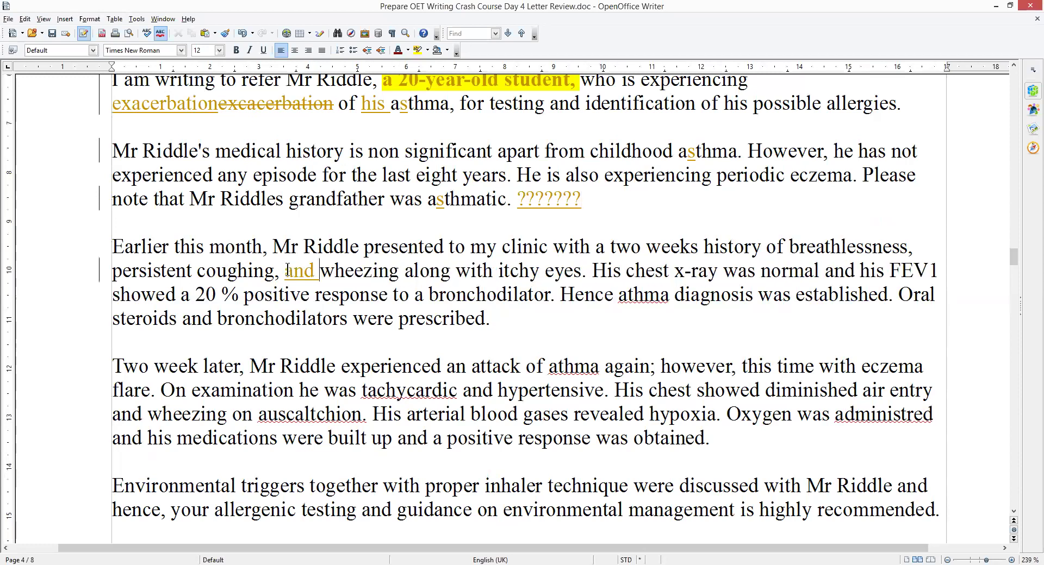
left_click(628, 323)
left_click(628, 296)
type("s")
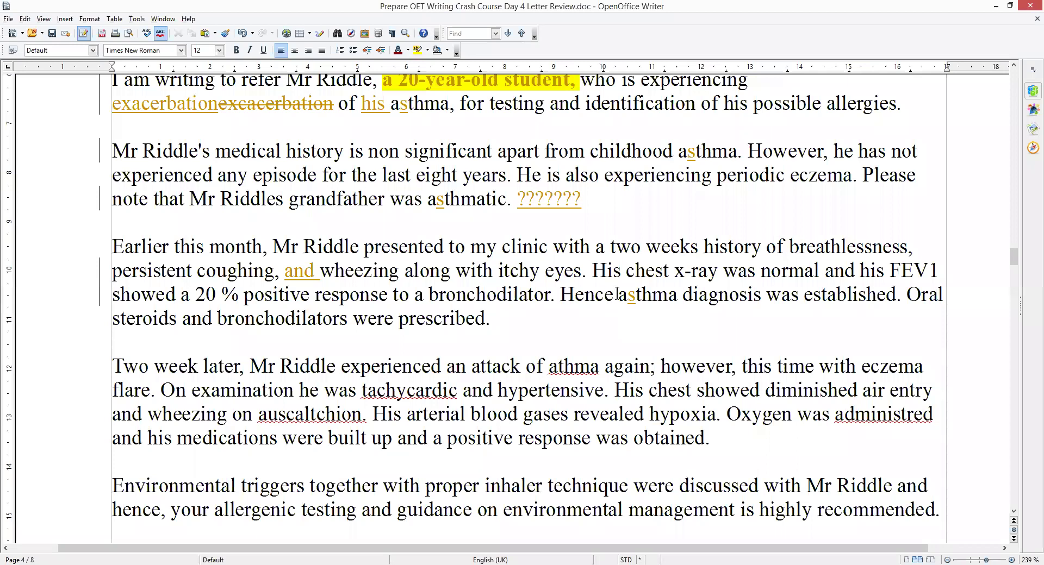
key("Down")
Step: Append 'which led me to the diagnosis of asthma...' after 'bronchodilator' with a lowercase 'w'
left_click(842, 333)
left_click(554, 297)
type("Which led")
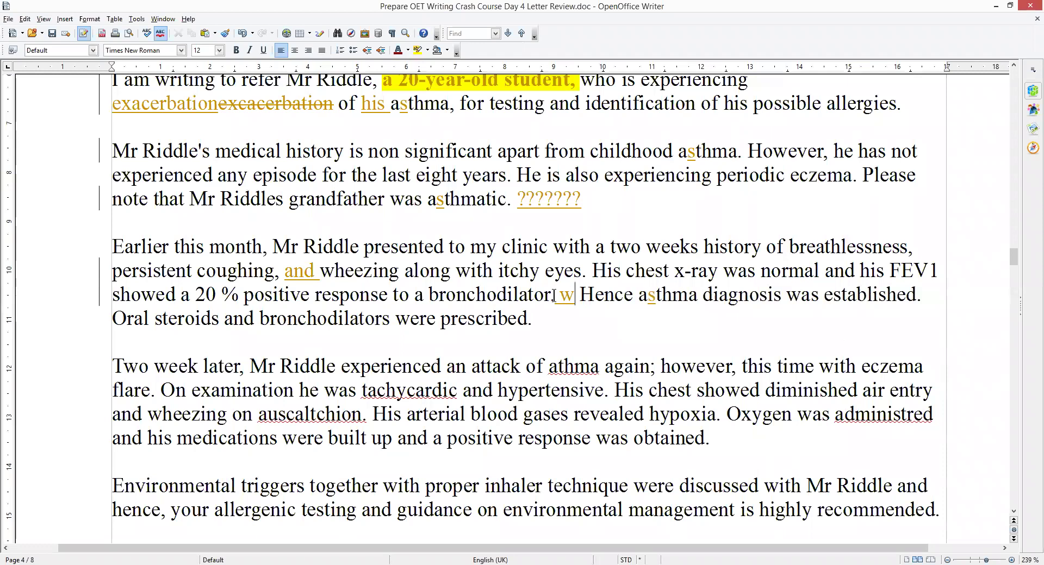
type(" me ")
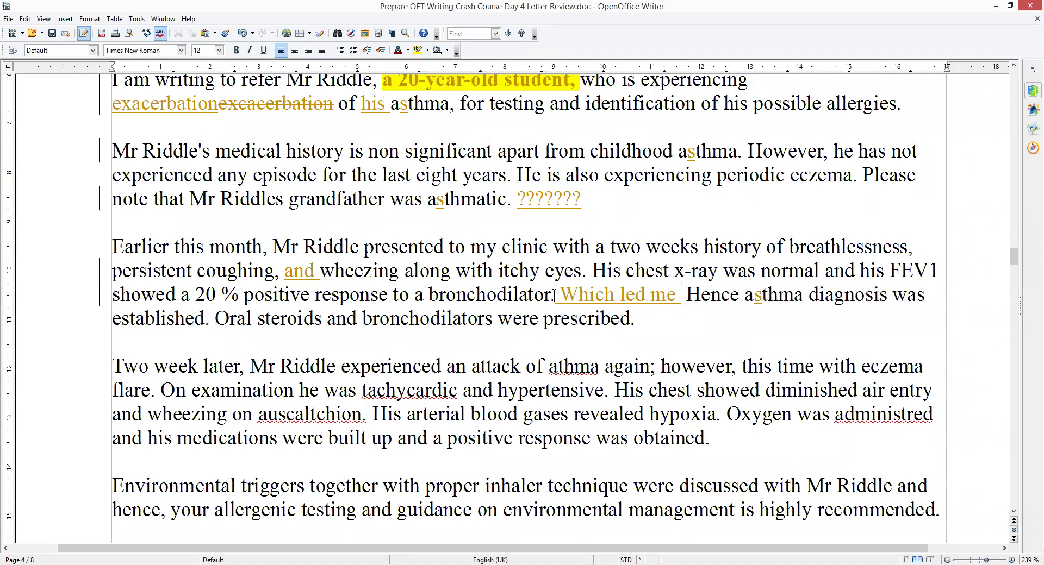
type("to the")
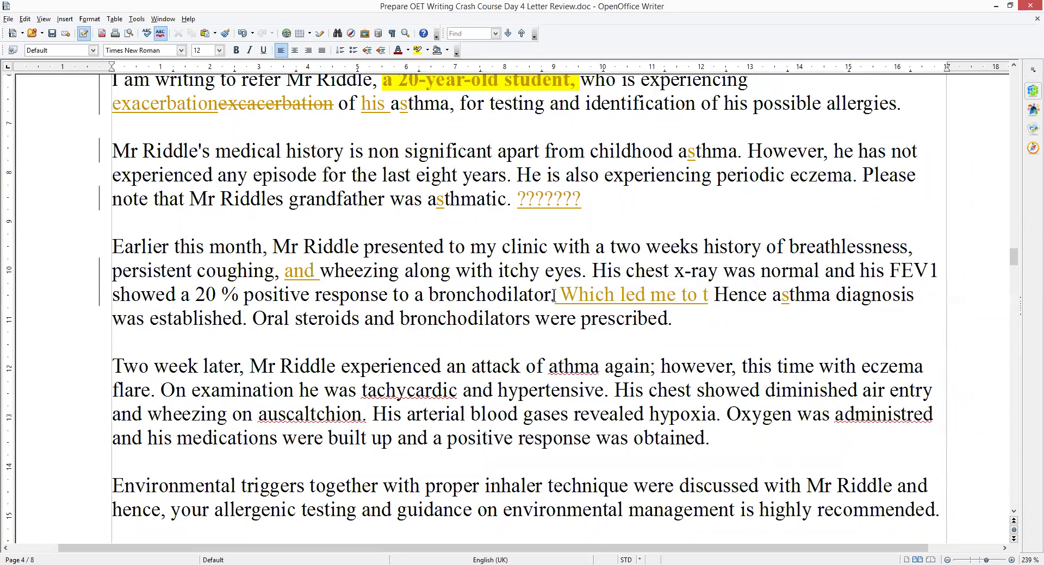
type(" diagnosis ")
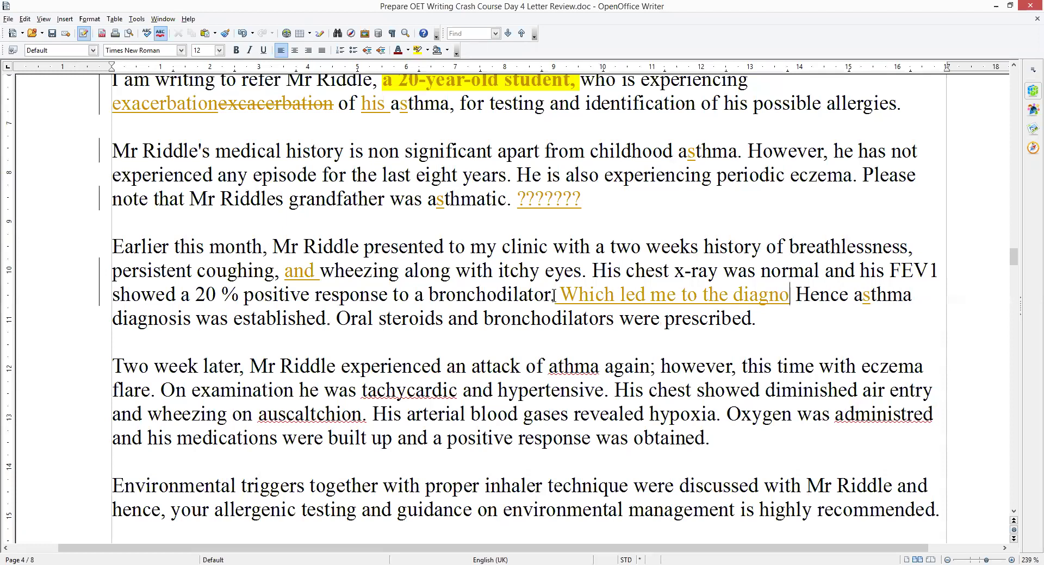
type("of asthma")
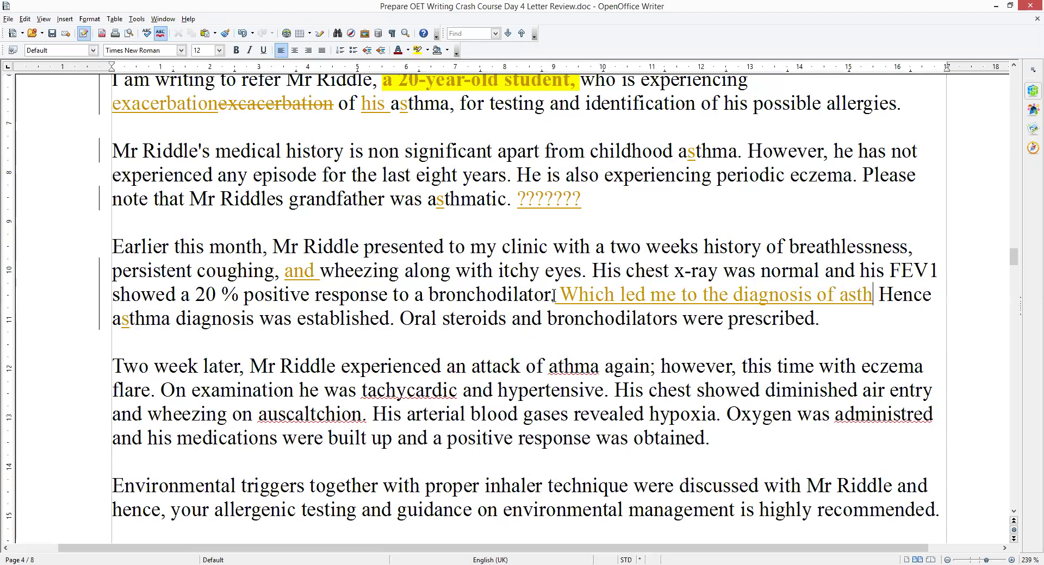
type("...")
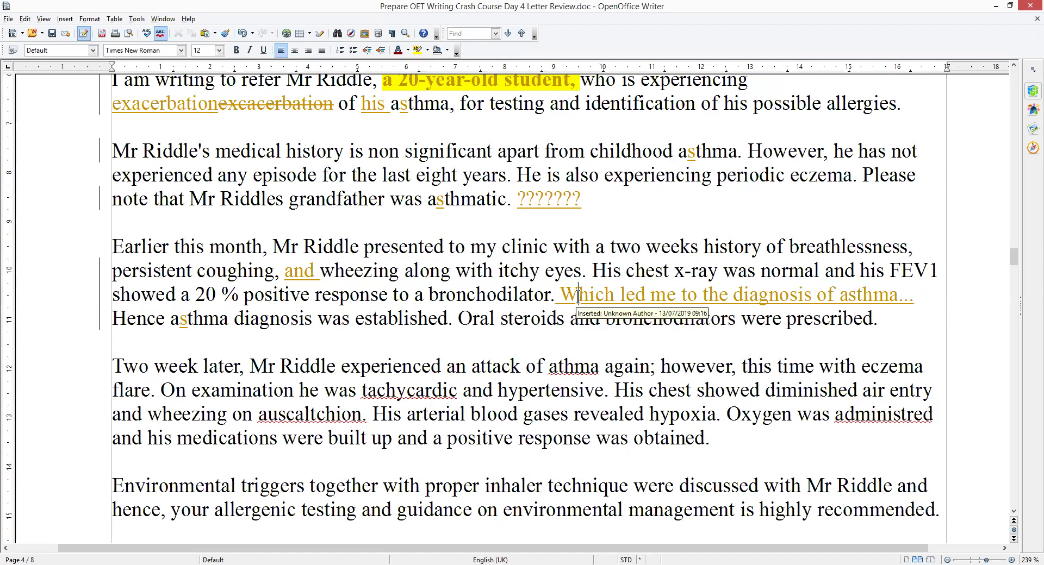
left_click(578, 298)
key("BackSpace")
key("BackSpace")
key("BackSpace")
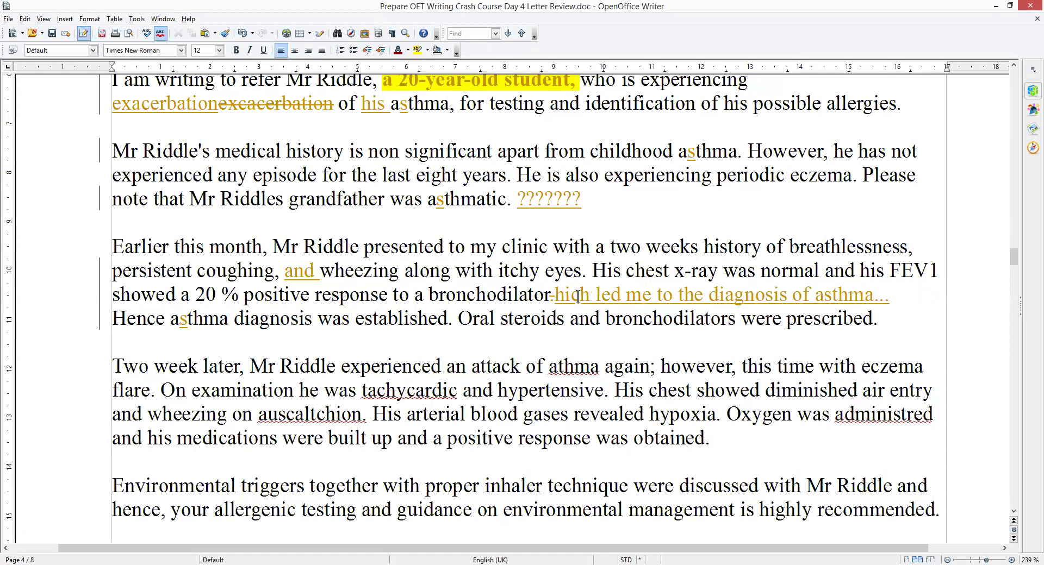
type("w")
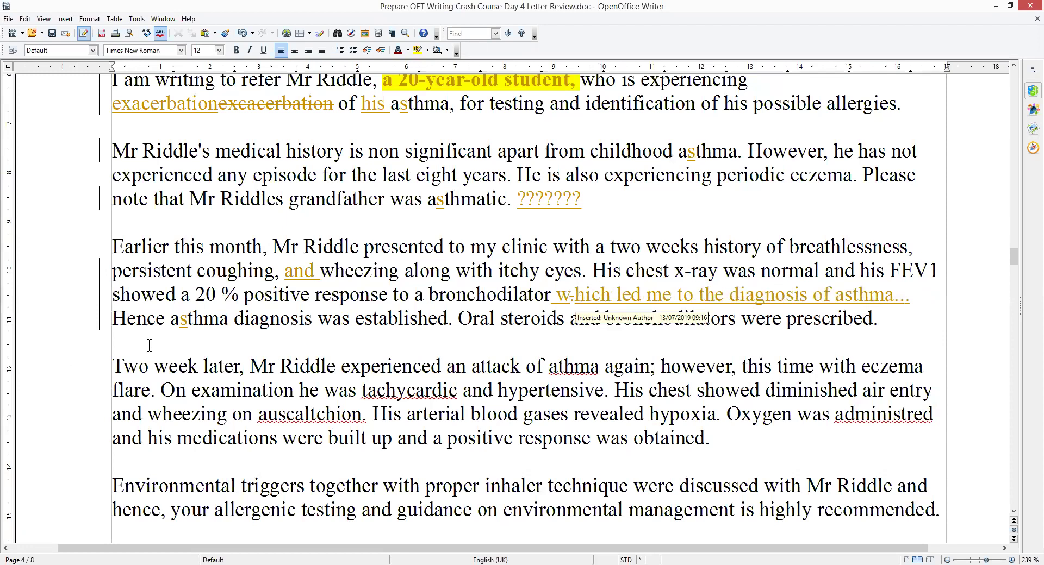
left_click(458, 320)
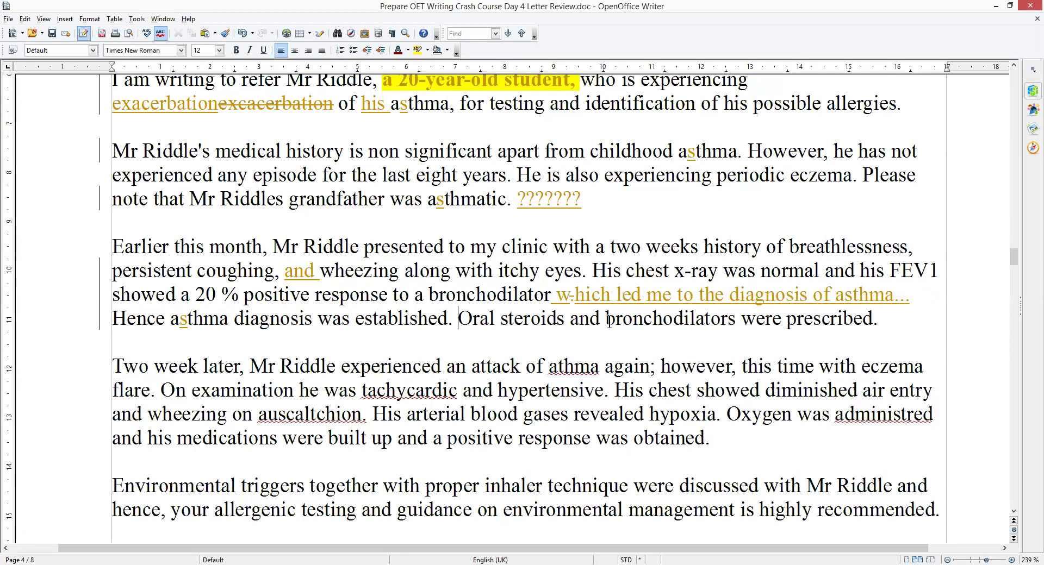
left_click(926, 322, "shift")
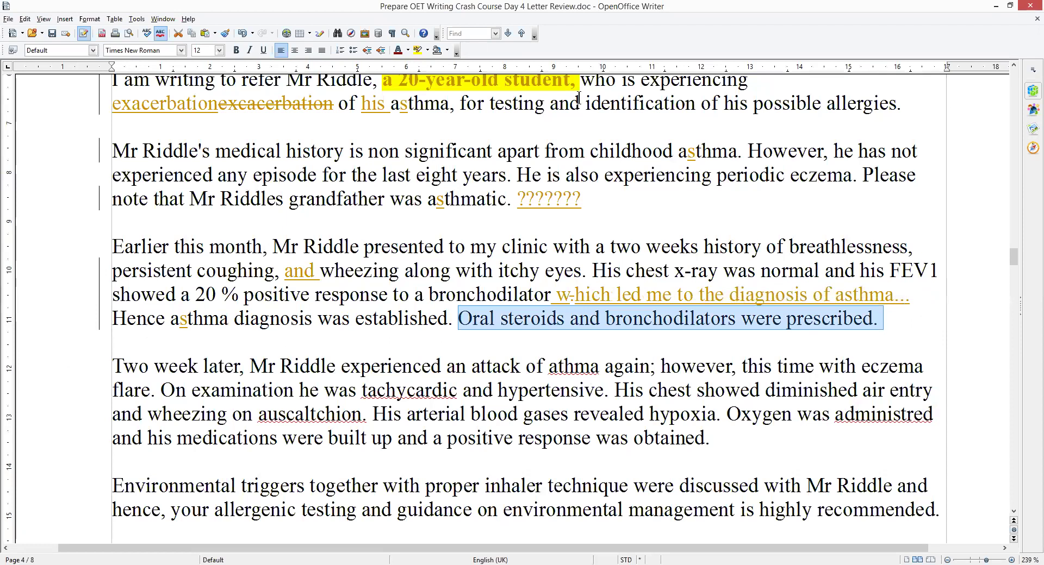
left_click(418, 51)
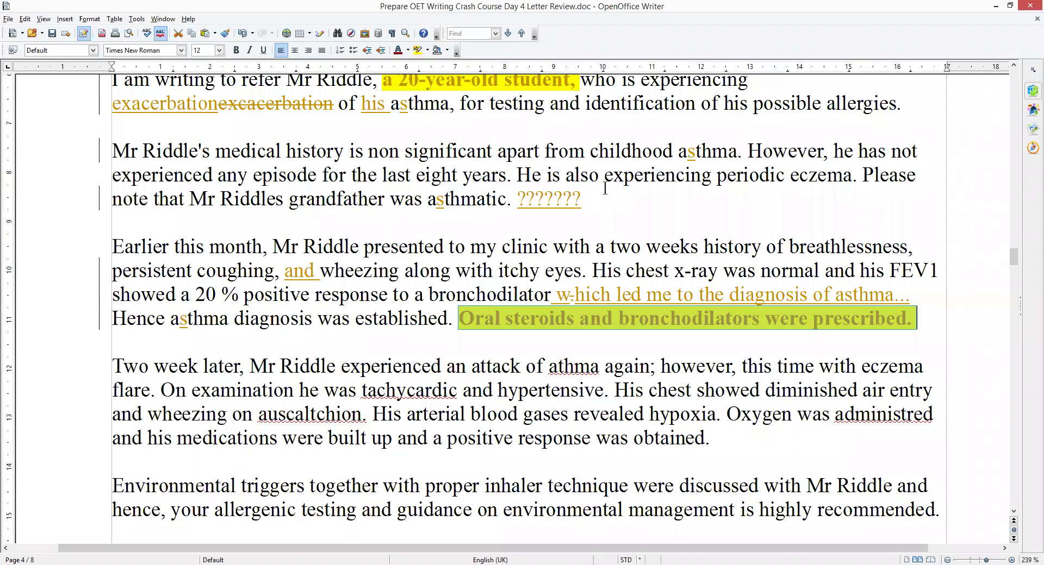
left_click(650, 209)
scroll(650, 210, "down", 3)
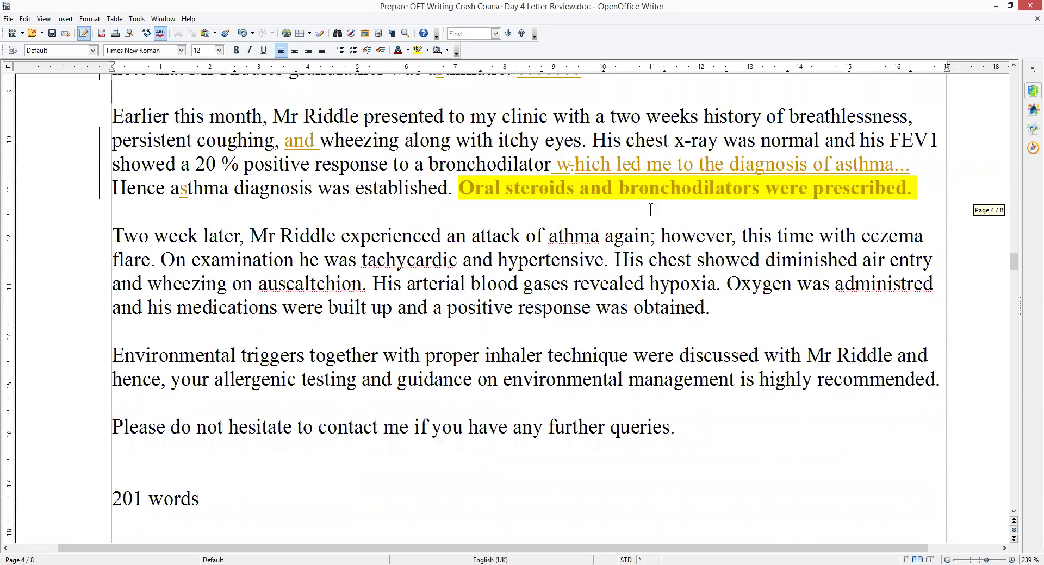
left_click(193, 236)
type("s")
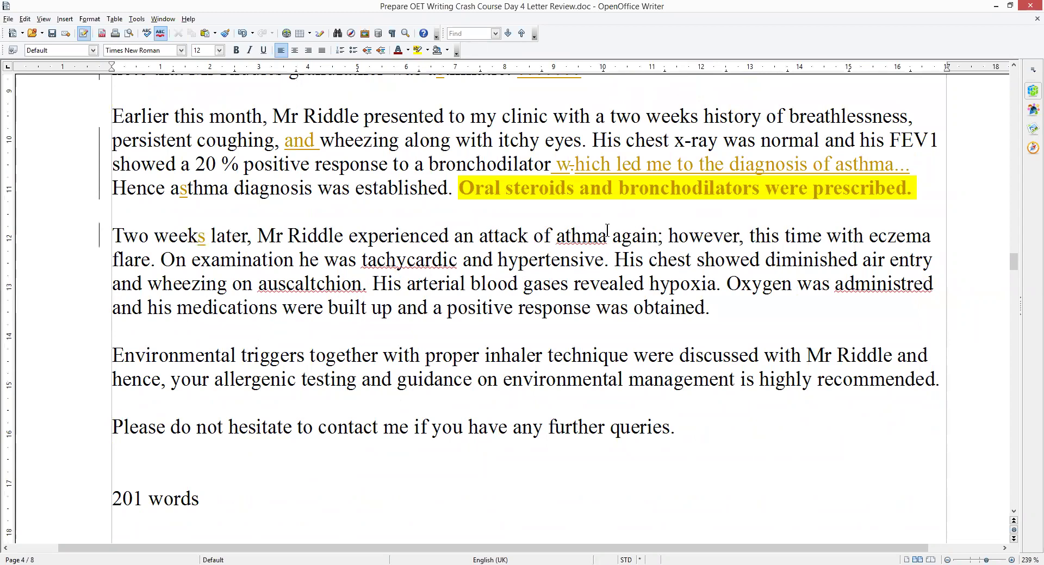
left_click(563, 236)
type("s")
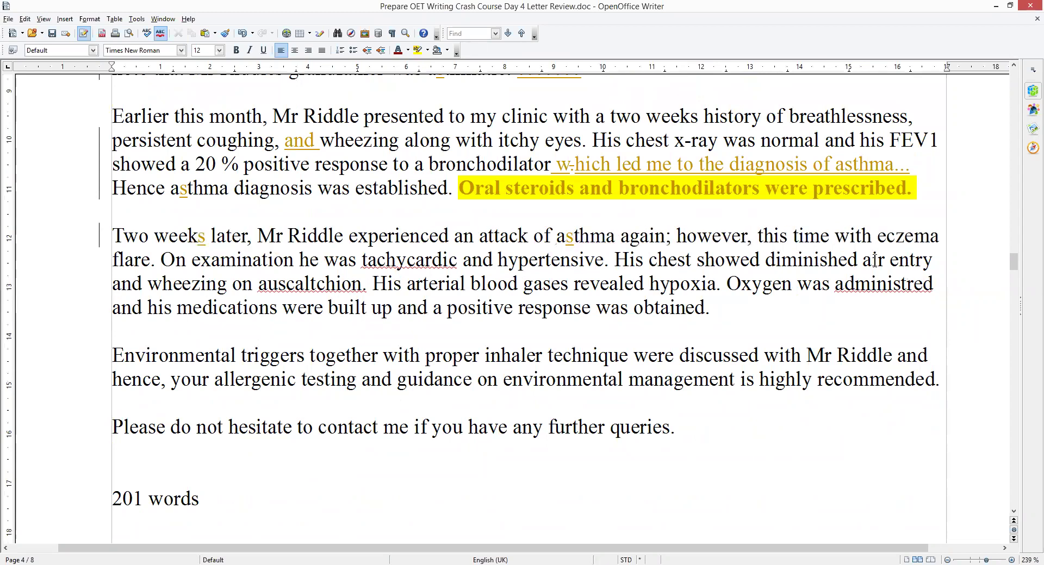
left_click(828, 307)
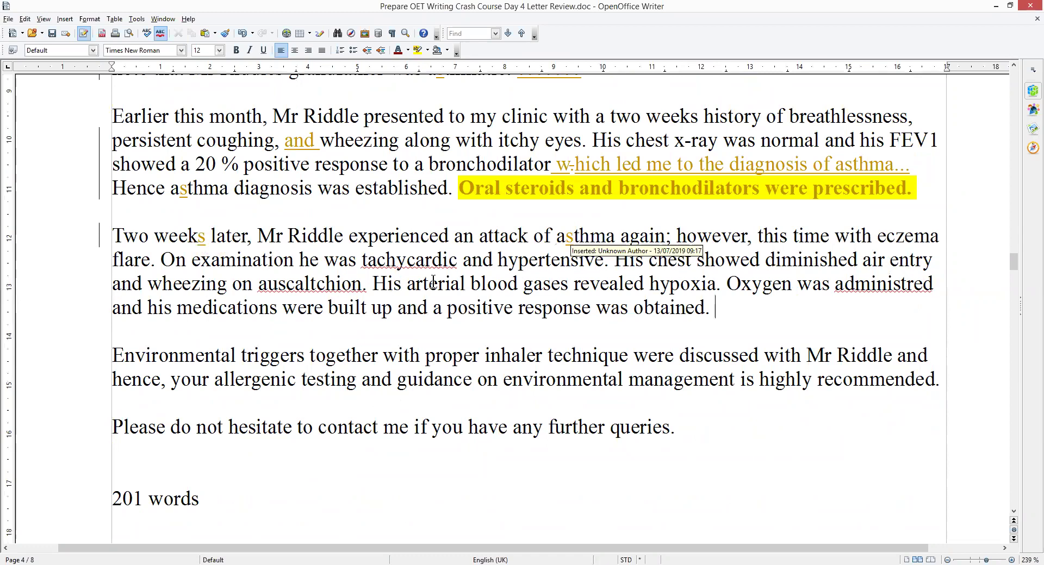
left_click_drag(372, 283, 718, 284)
left_click(725, 311)
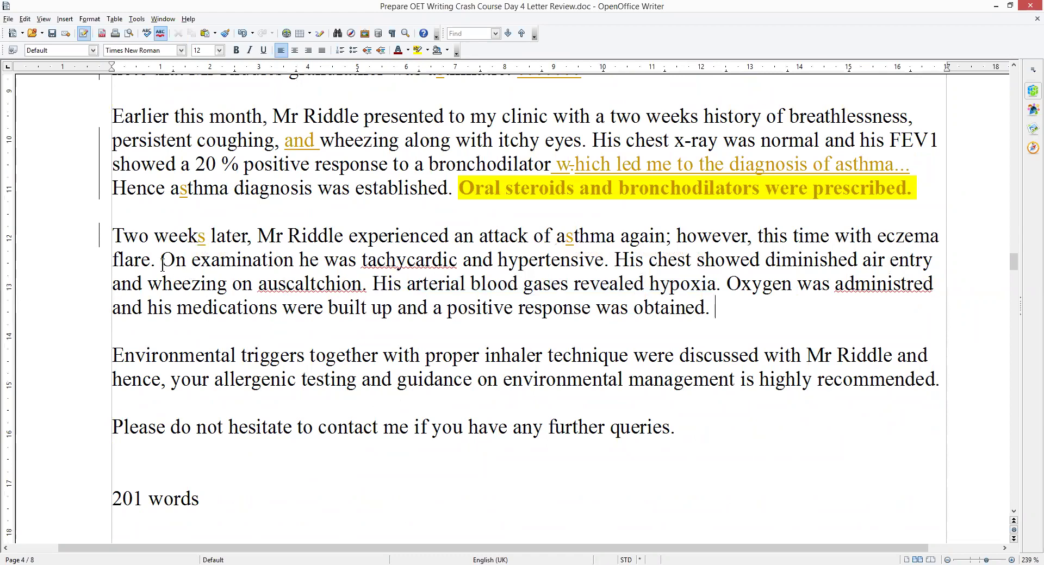
left_click_drag(162, 264, 804, 311)
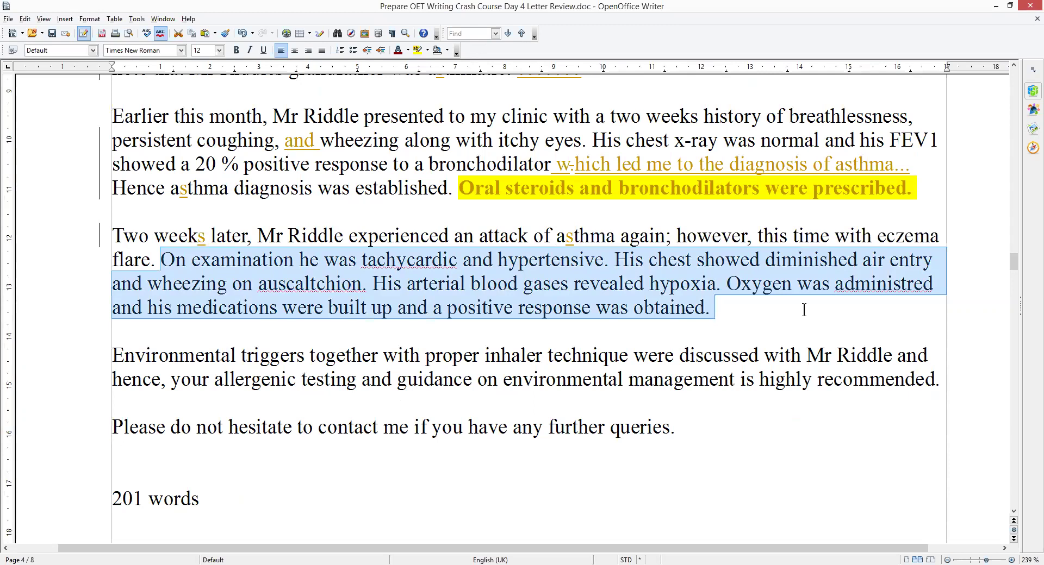
left_click(804, 310)
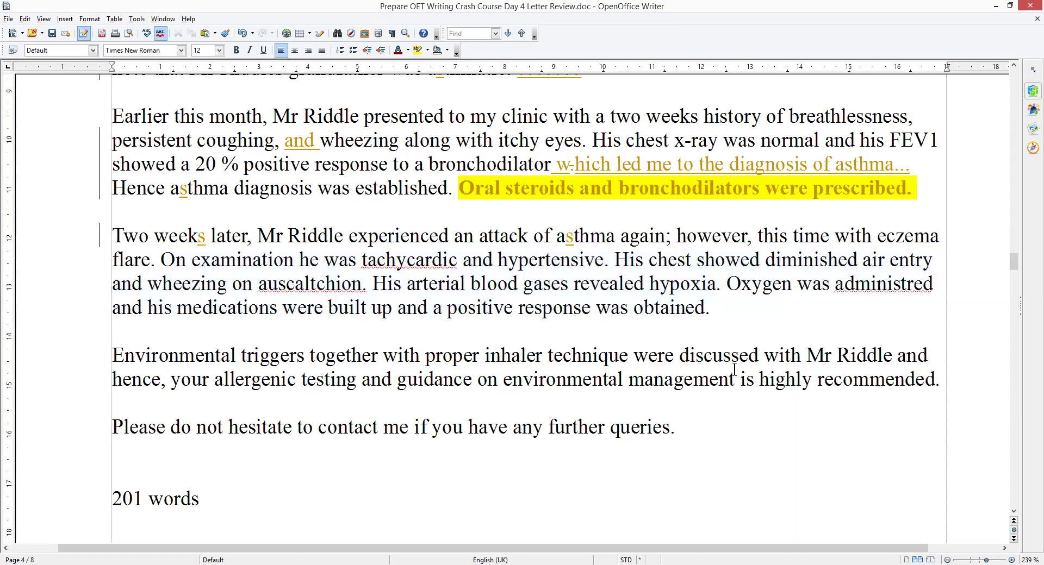
left_click_drag(763, 353, 634, 356)
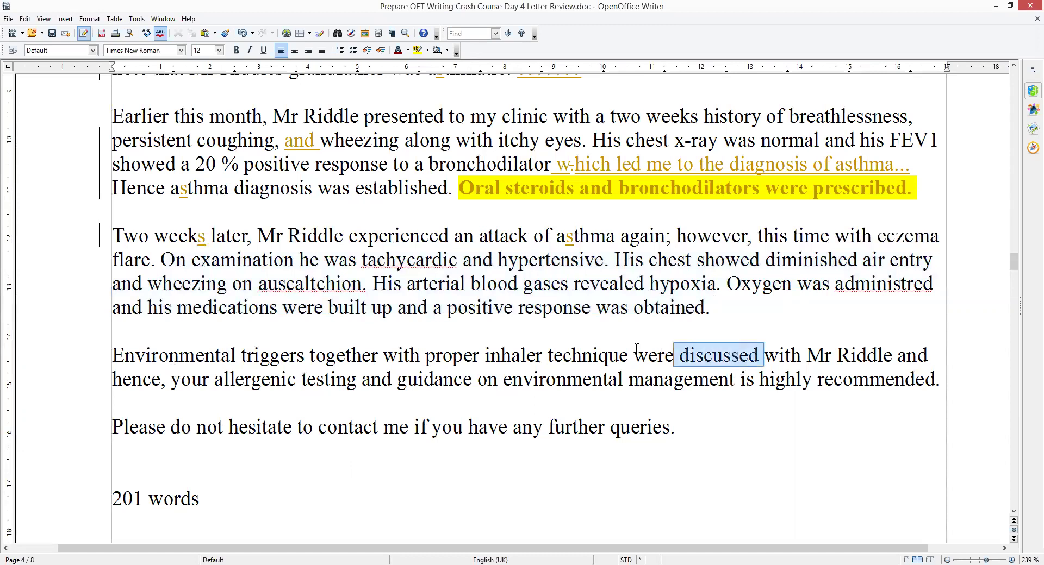
left_click(762, 451)
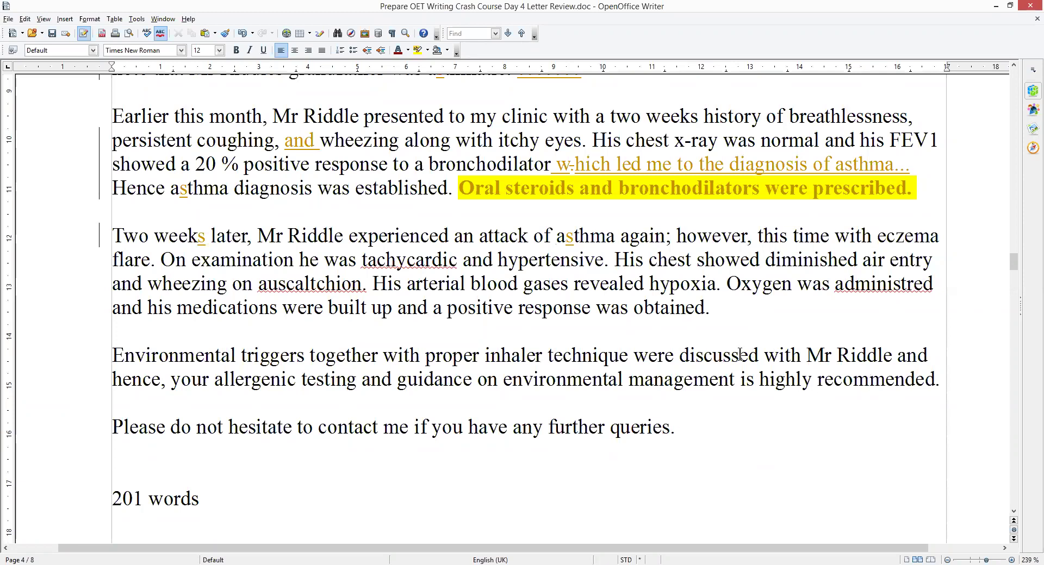
left_click_drag(763, 354, 641, 333)
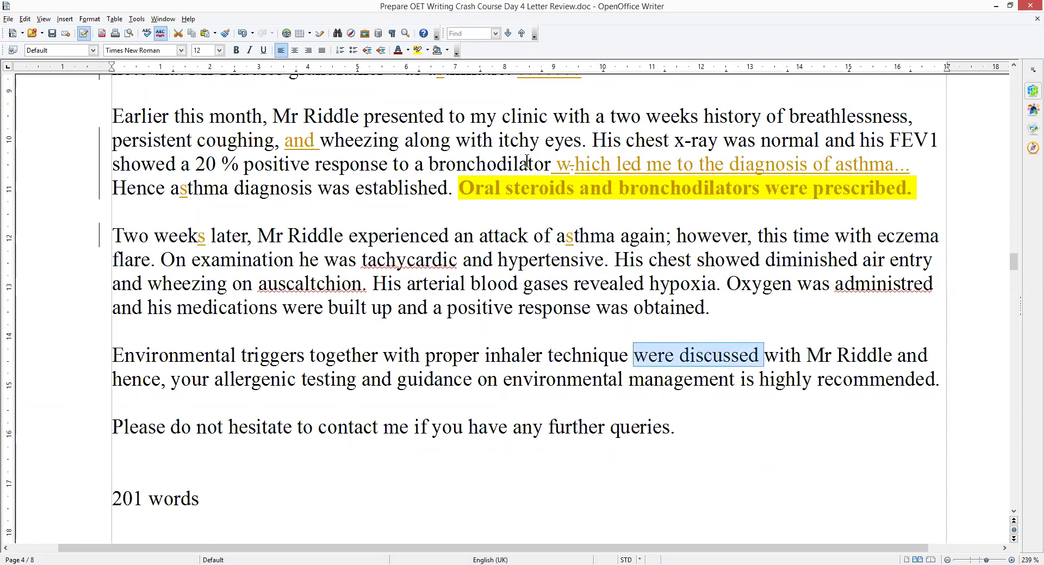
left_click_drag(272, 478, 304, 356)
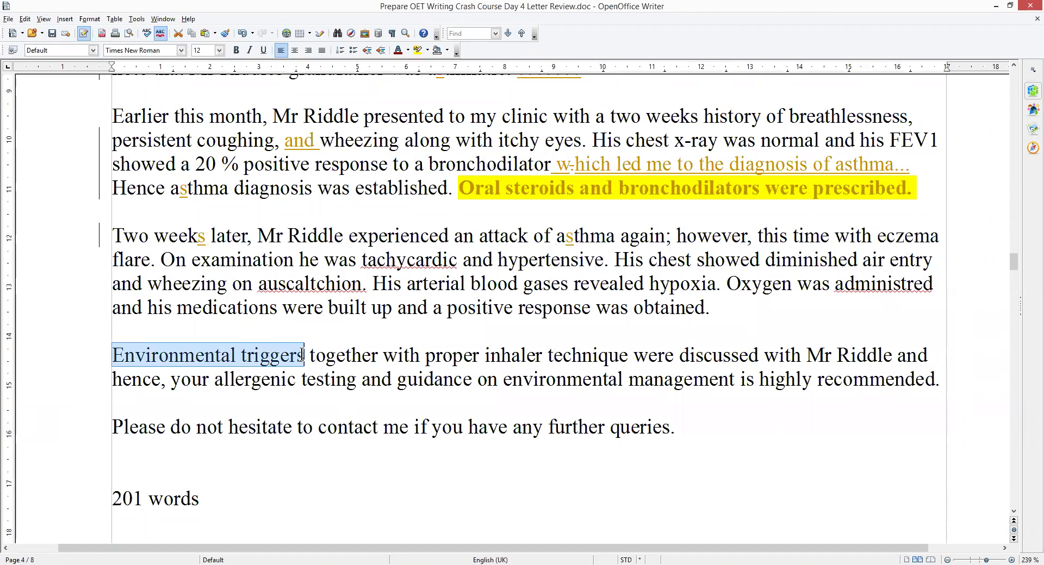
left_click(321, 471)
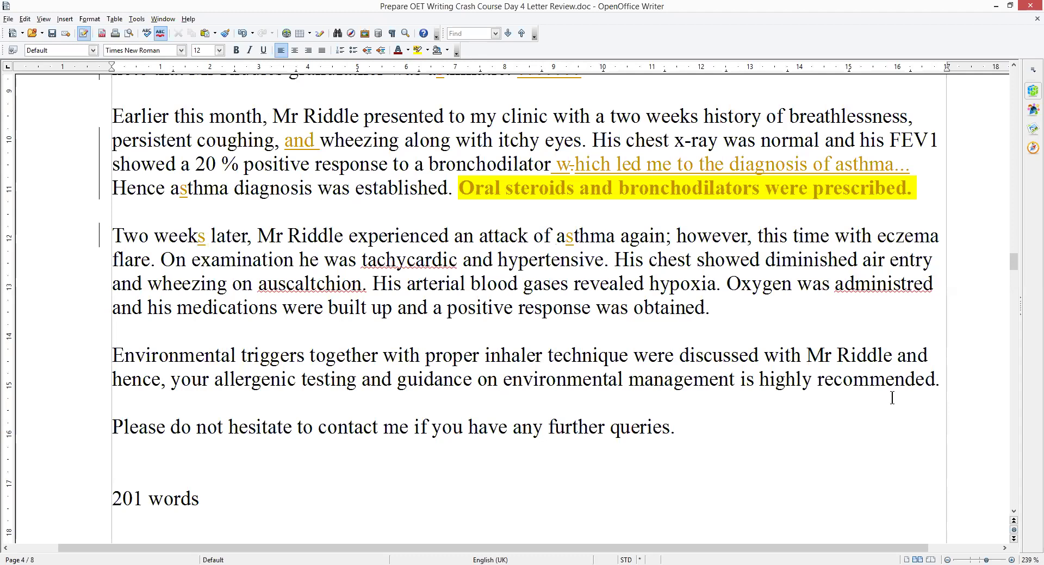
left_click_drag(939, 379, 758, 379)
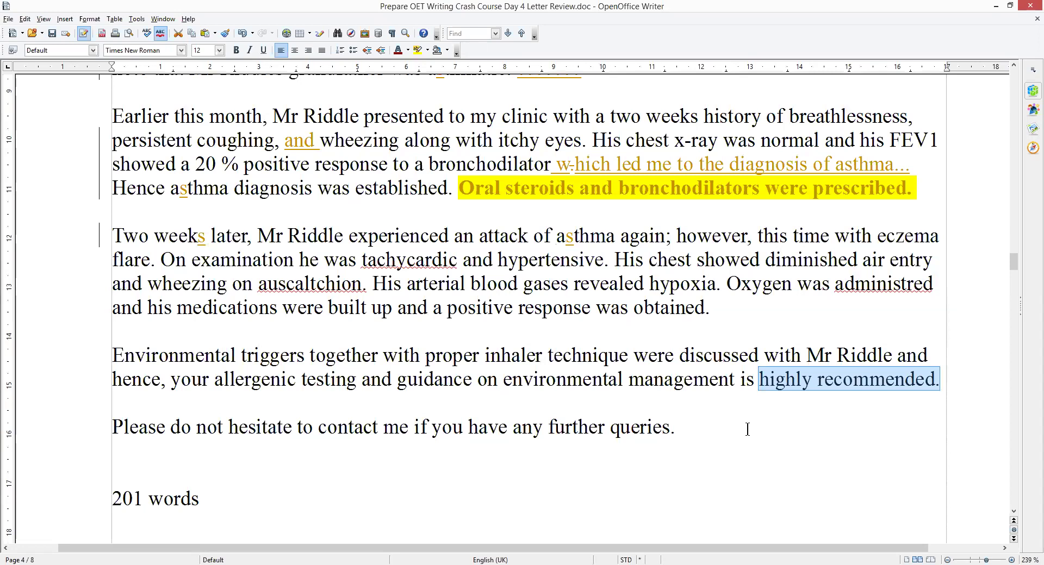
Step: Make the Environmental triggers paragraph bold with yellow highlighting, then scroll to page 5
left_click(747, 429)
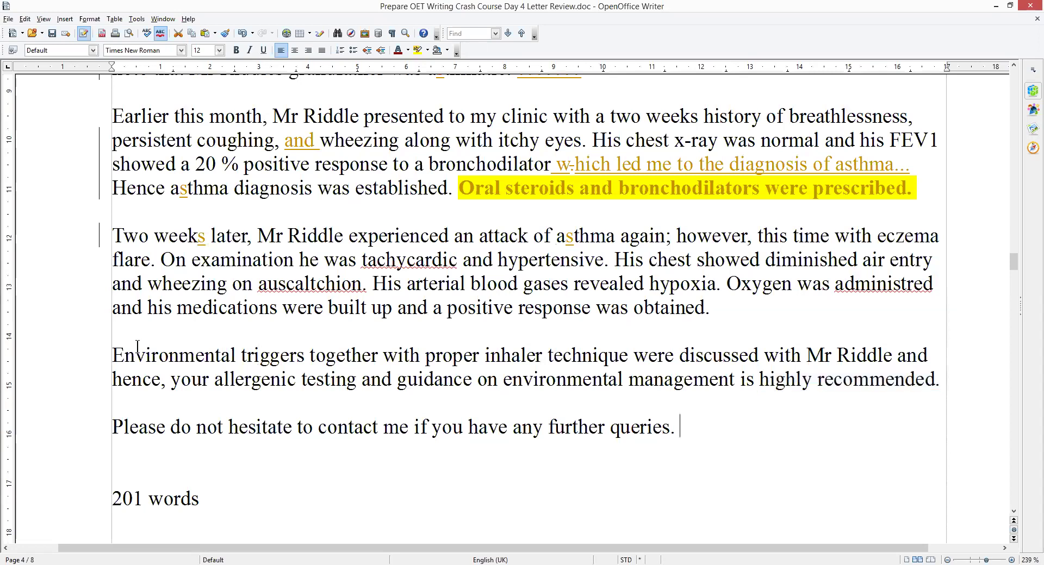
triple_click(736, 384)
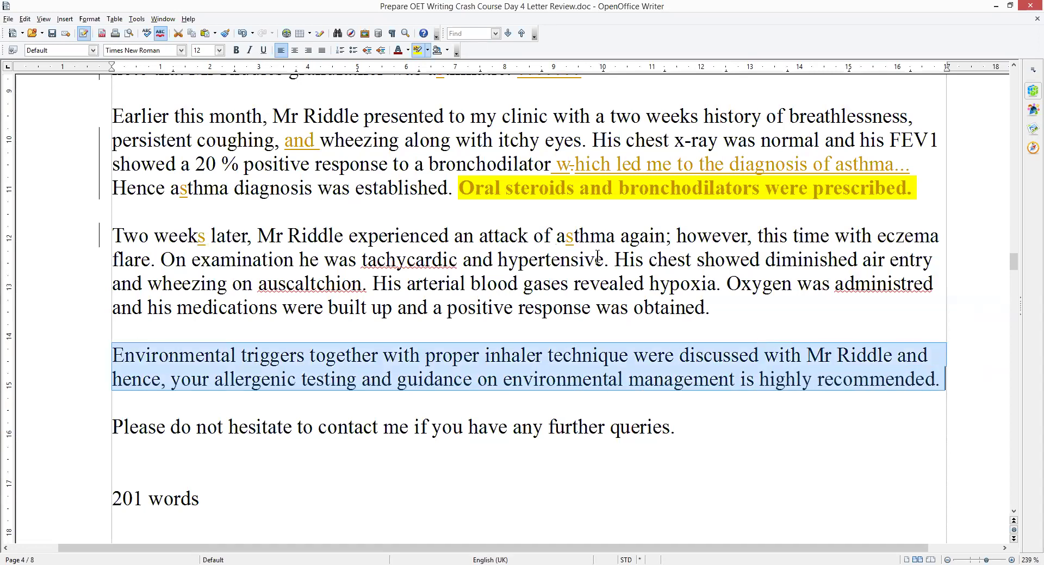
key("ctrl+z")
left_click(713, 450)
scroll(634, 357, "up", 5)
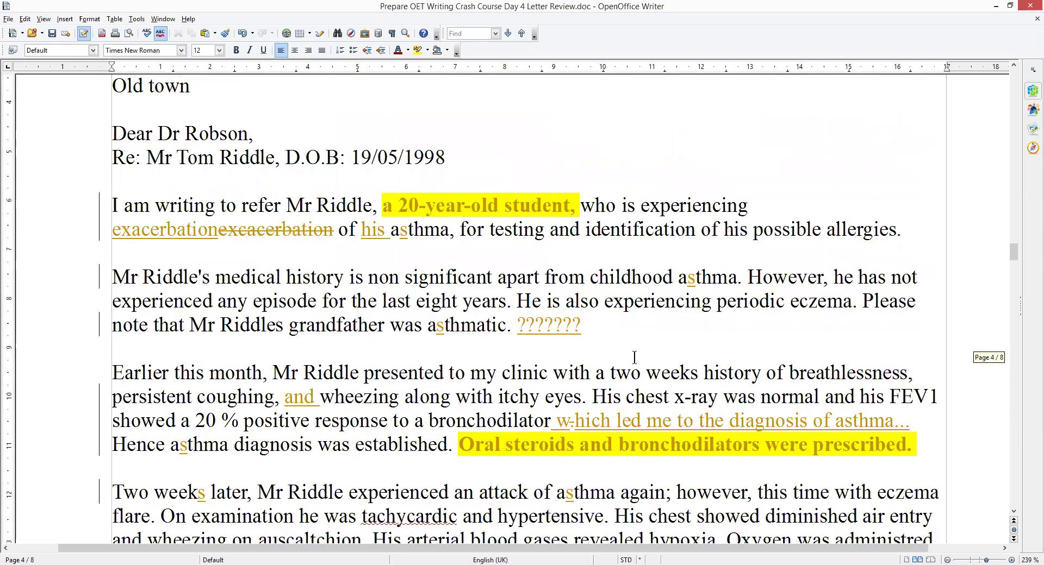
scroll(634, 358, "up", 1)
scroll(634, 357, "down", 4)
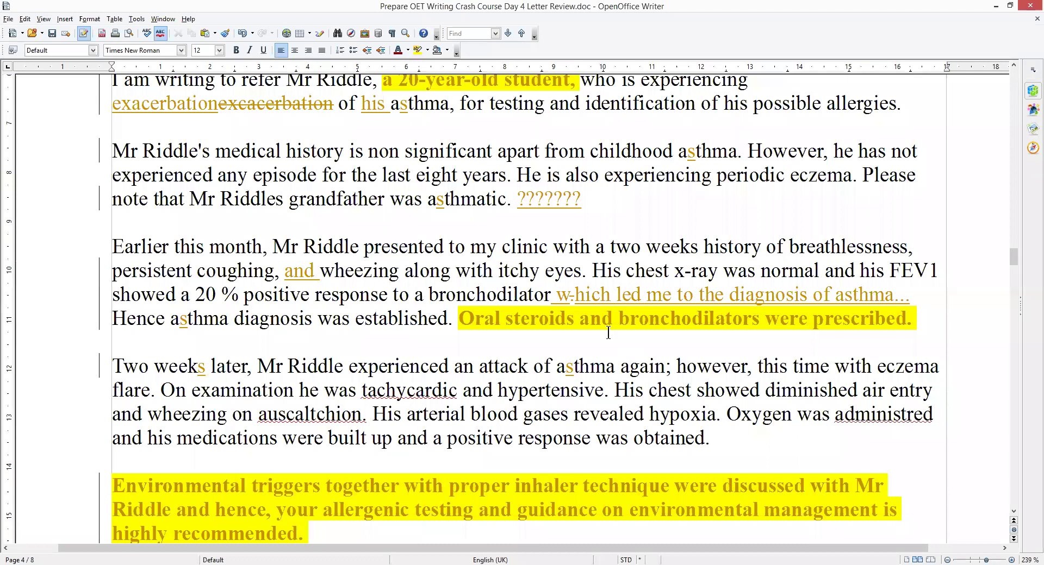
scroll(608, 333, "down", 12)
Step: Insert the patient's name before 'above-mentioned' in the gastroenterology letter's opening sentence
scroll(608, 332, "down", 12)
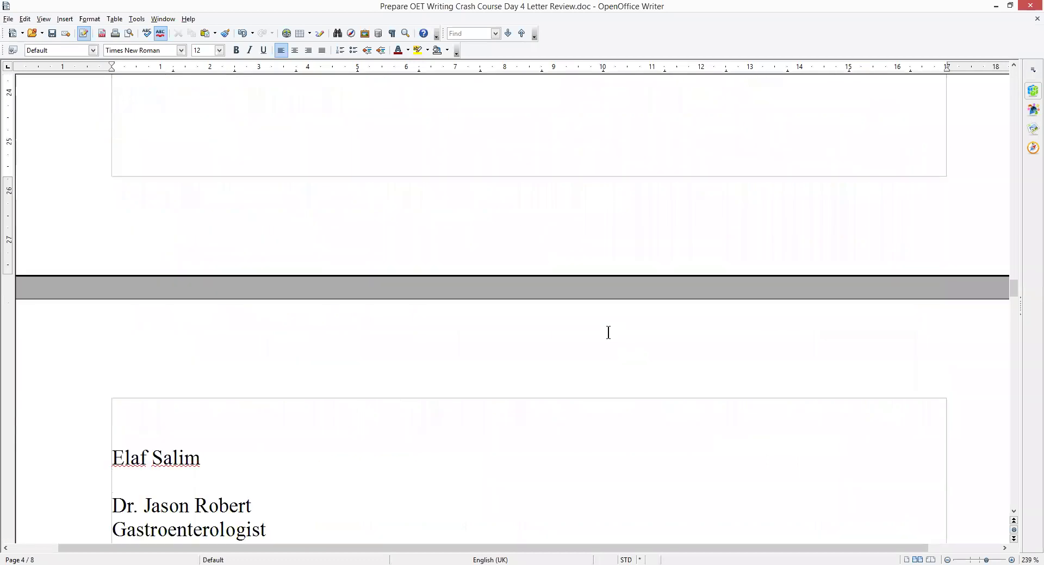
scroll(608, 332, "down", 10)
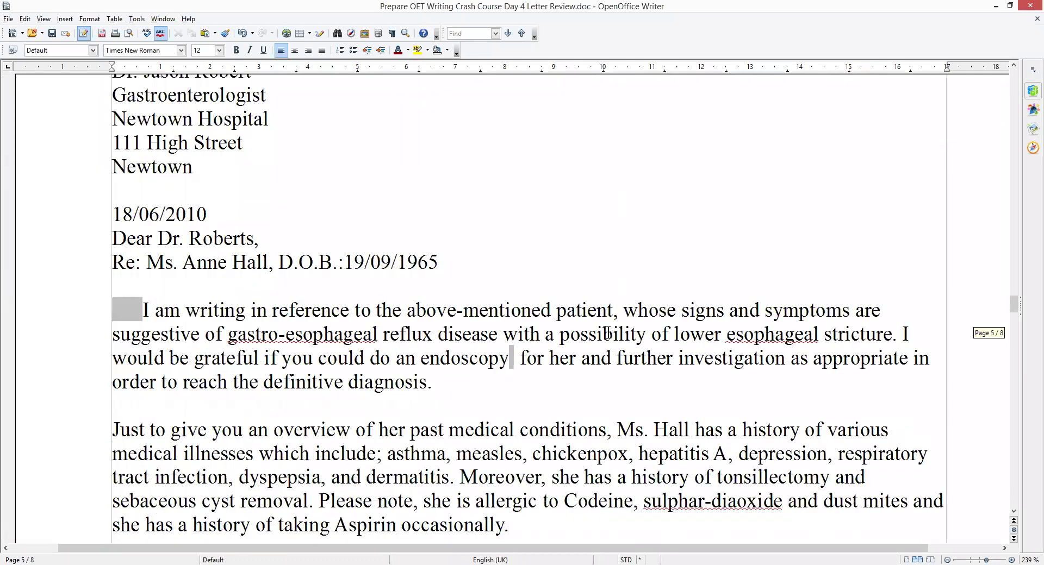
scroll(608, 333, "up", 3)
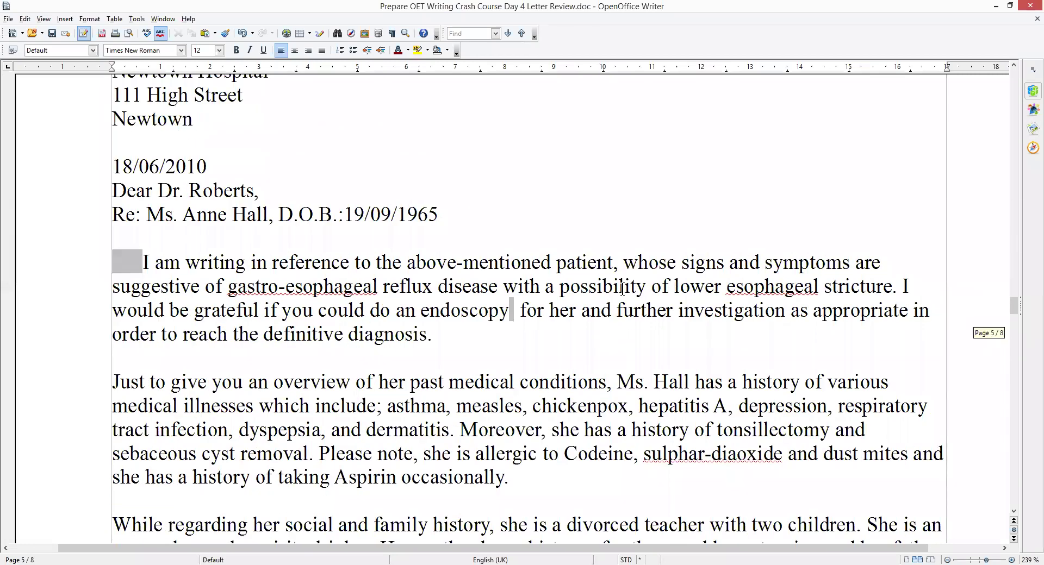
left_click_drag(621, 308, 405, 302)
left_click(481, 374)
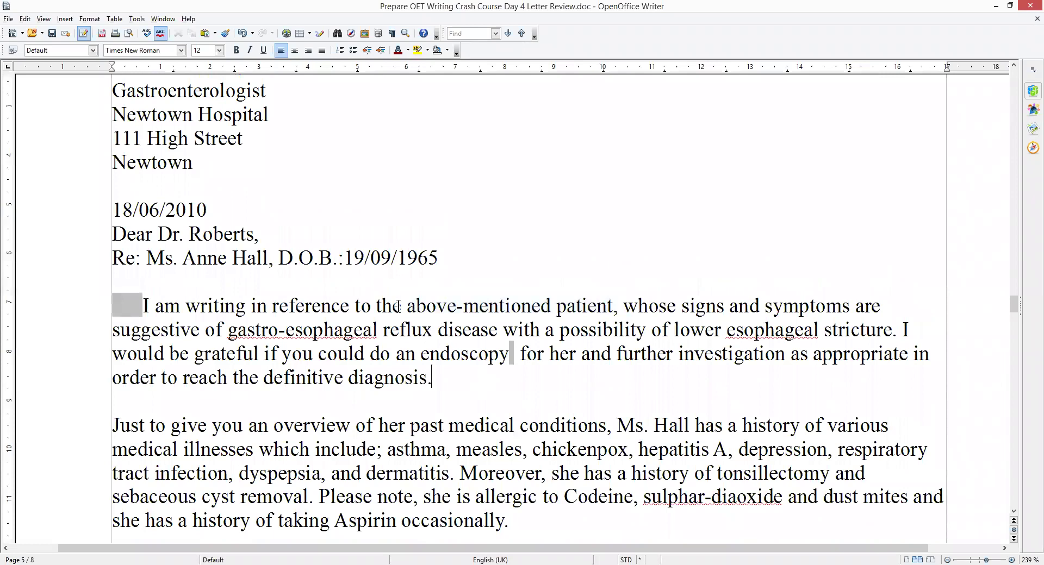
left_click(407, 306)
type("Ms Hall")
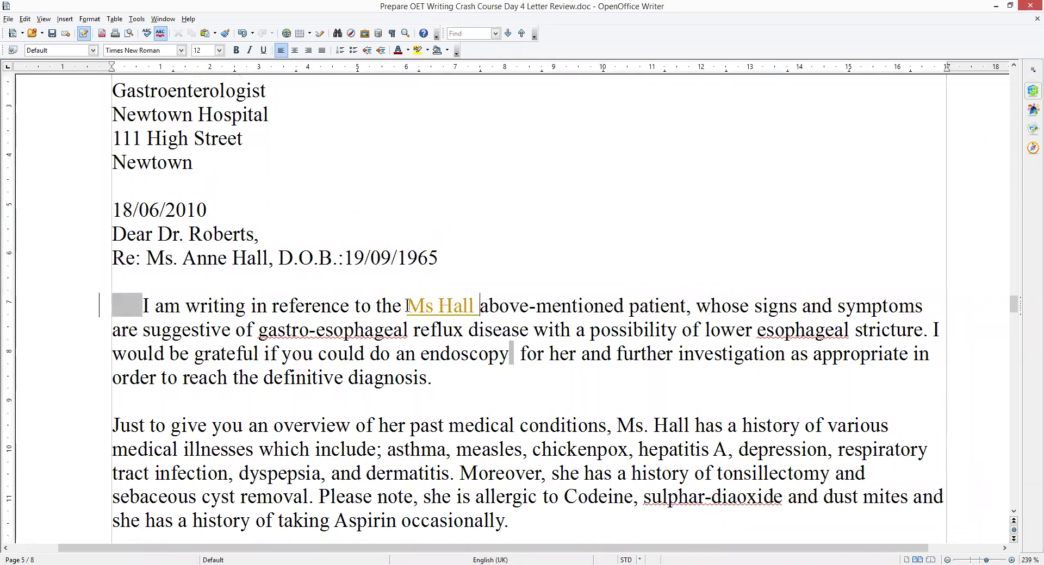
Step: Strike 'above-mentioned patient' and the preceding 'the' as tracked deletions, undoing a stray deletion
key("Delete")
key("Delete")
key("Delete")
key("Delete")
key("Delete")
key("Delete")
key("Delete")
key("Delete")
key("Delete")
key("Delete")
key("Delete")
key("Delete")
key("Delete")
key("Delete")
key("Delete")
key("Delete")
key("Delete")
key("Delete")
key("Delete")
key("Delete")
key("Delete")
key("Delete")
key("Delete")
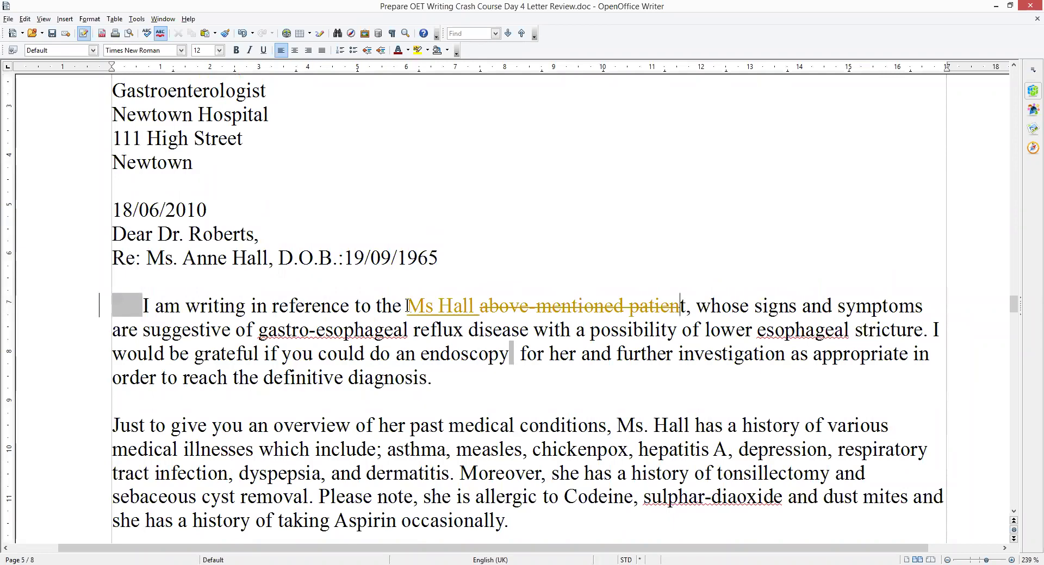
key("ctrl+Left")
key("ctrl+Left")
key("ctrl+Left")
key("ctrl+Left")
key("ctrl+Left")
key("BackSpace")
key("BackSpace")
key("BackSpace")
key("BackSpace")
key("BackSpace")
key("BackSpace")
key("ctrl+z")
left_click(476, 239)
scroll(476, 239, "down", 1)
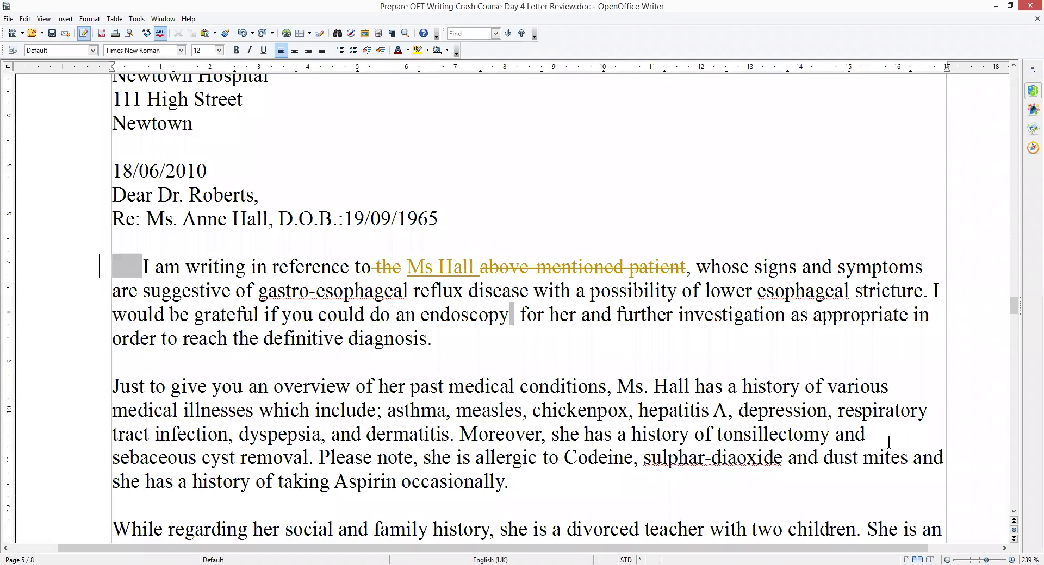
scroll(563, 409, "down", 1)
scroll(363, 288, "up", 3)
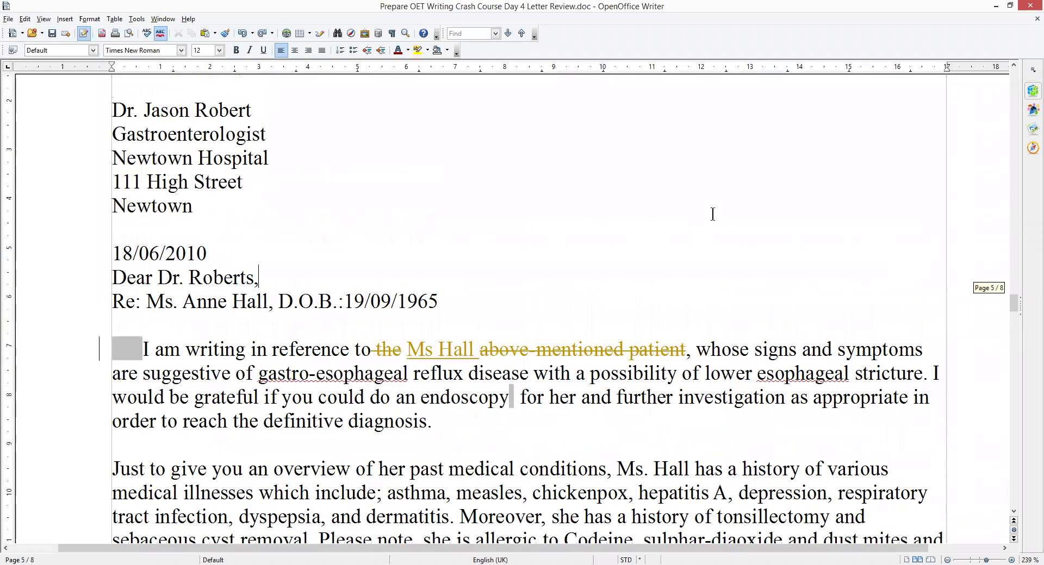
scroll(740, 223, "down", 1)
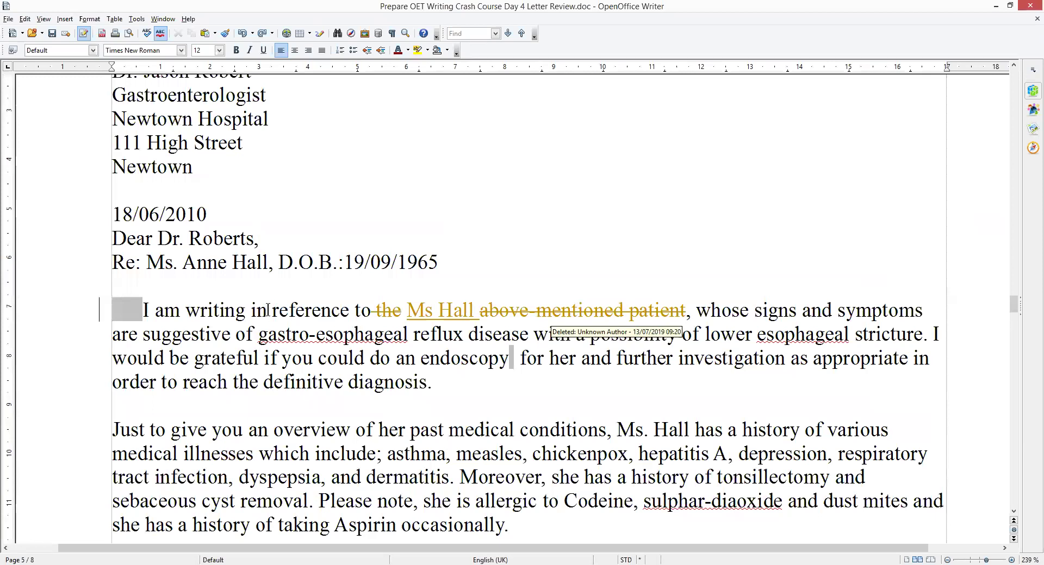
Step: Insert 'Regarding her medical history...' as a tracked addition before the patient's name
left_click_drag(266, 310, 349, 314)
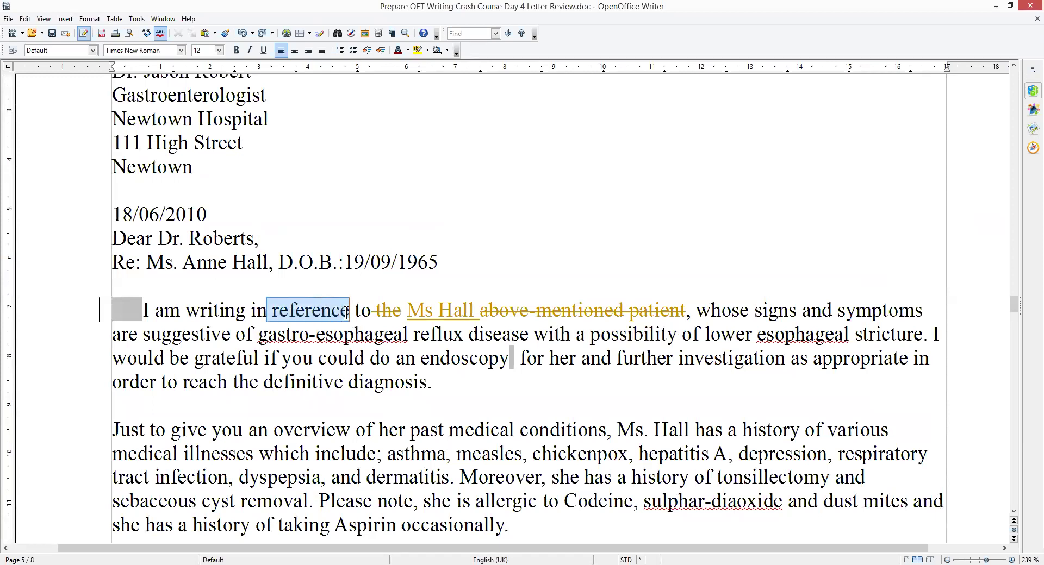
left_click(471, 392)
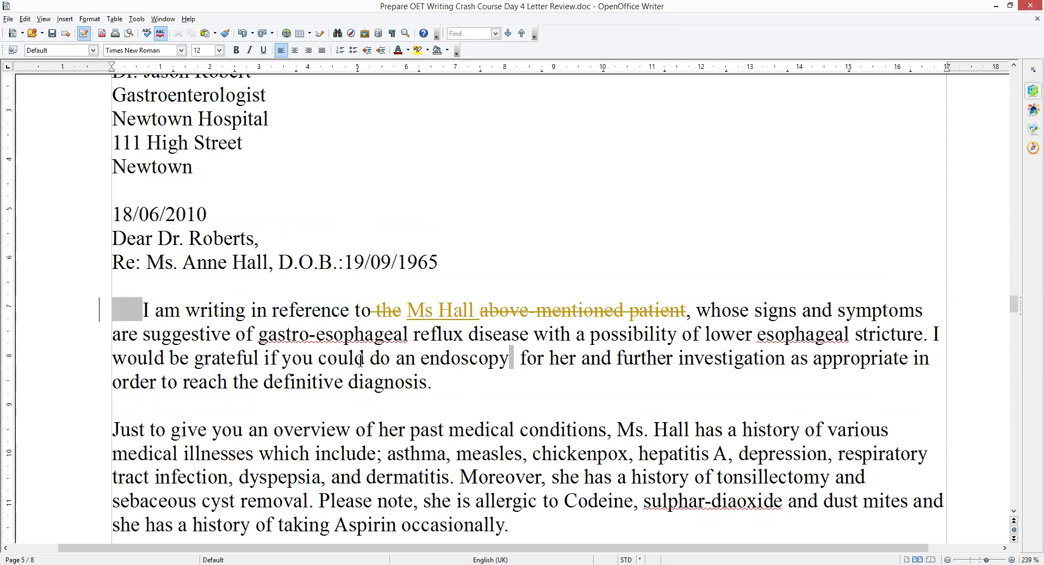
left_click(481, 391)
left_click(143, 313)
left_click(462, 386, "shift")
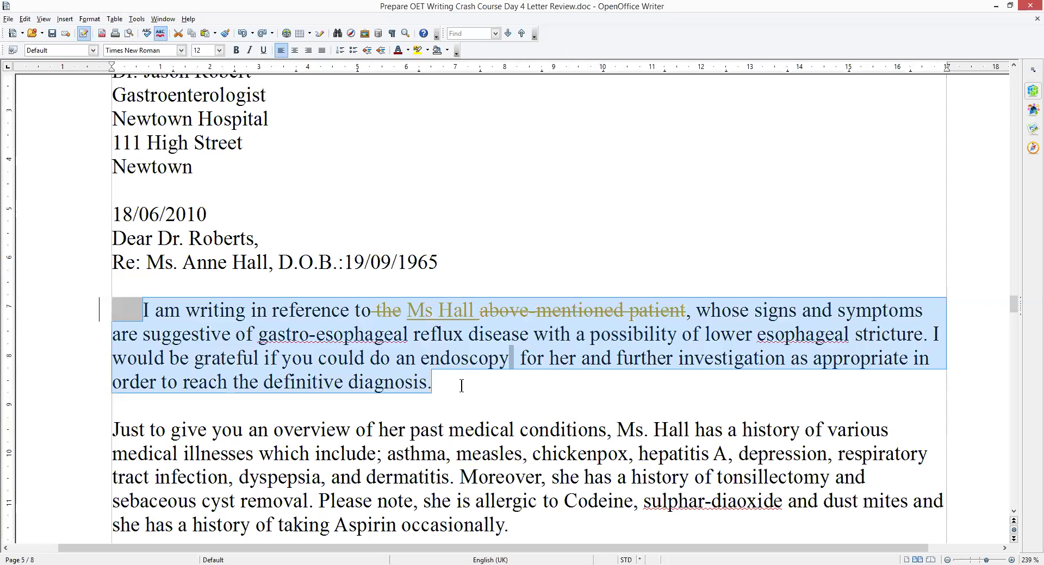
scroll(322, 344, "down", 3)
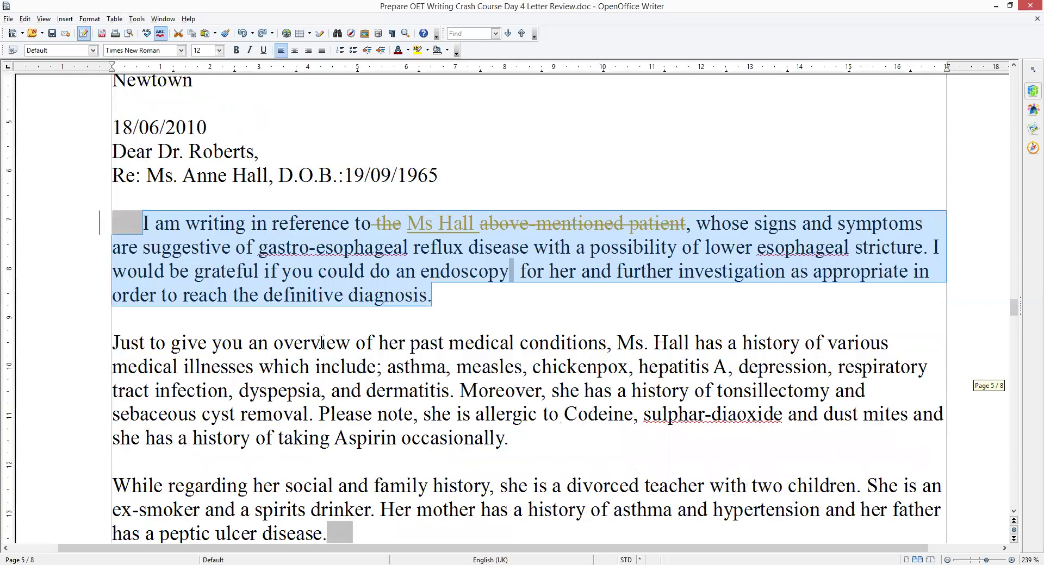
left_click(355, 343)
left_click(92, 354, "shift")
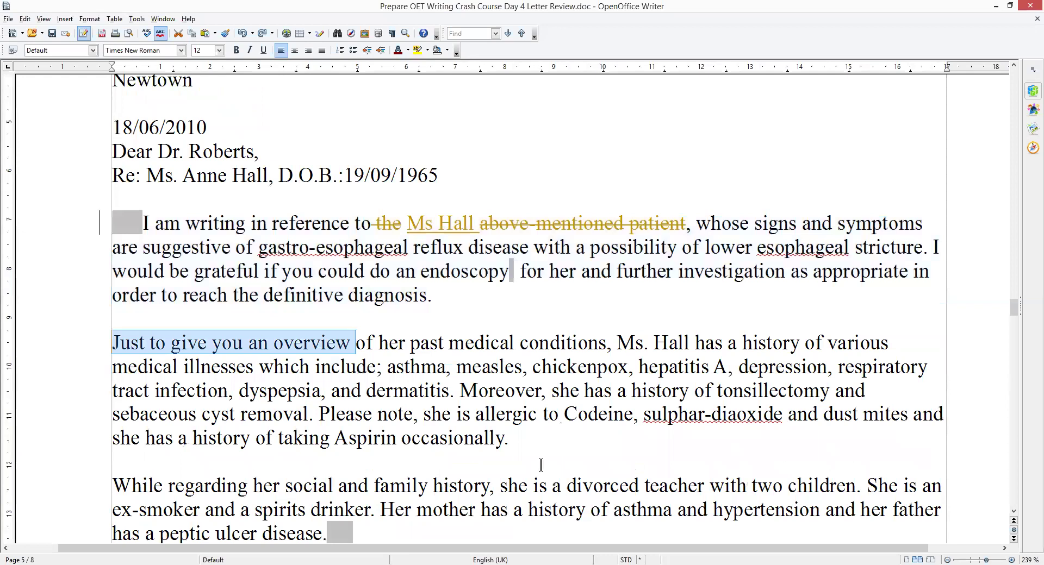
key("ctrl+Down")
left_click(616, 342)
type("Re")
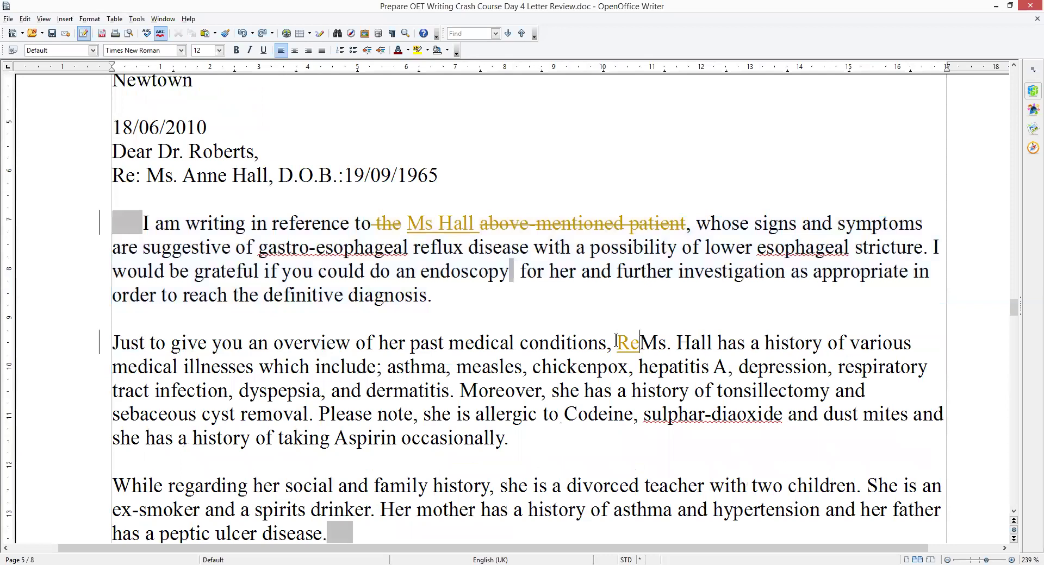
type("garding her me")
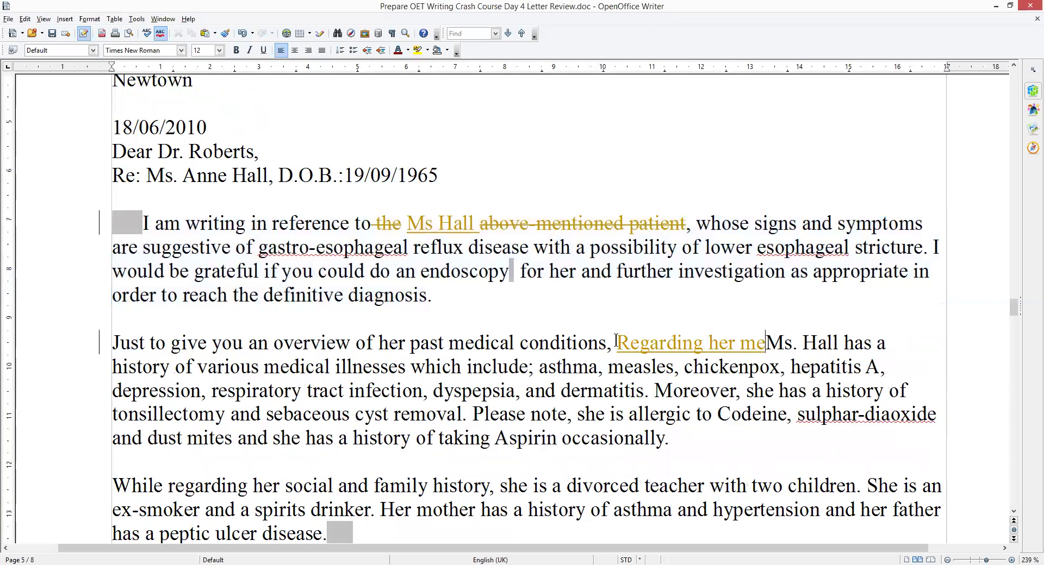
type("dical histor")
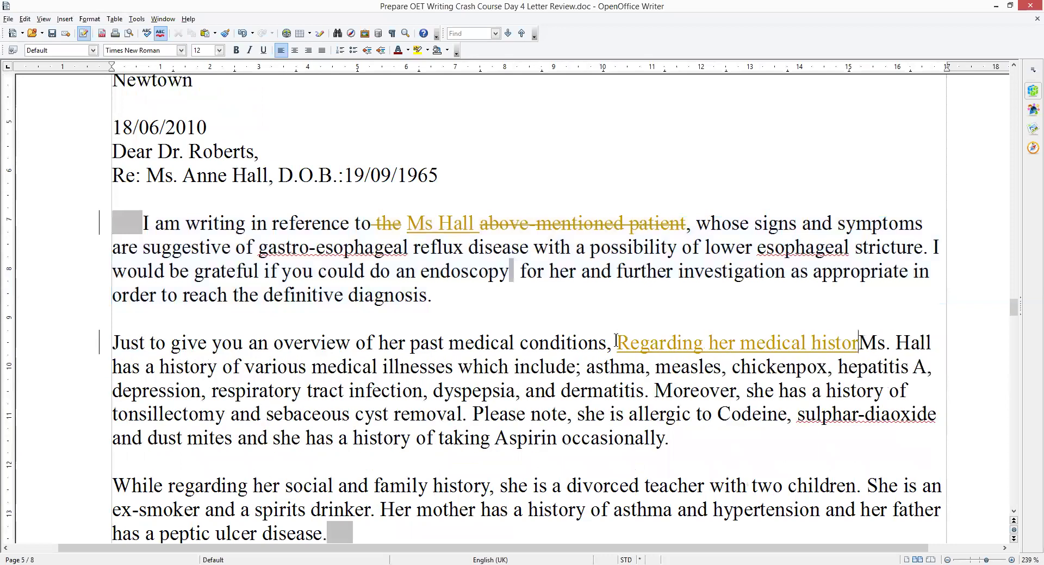
type("y...")
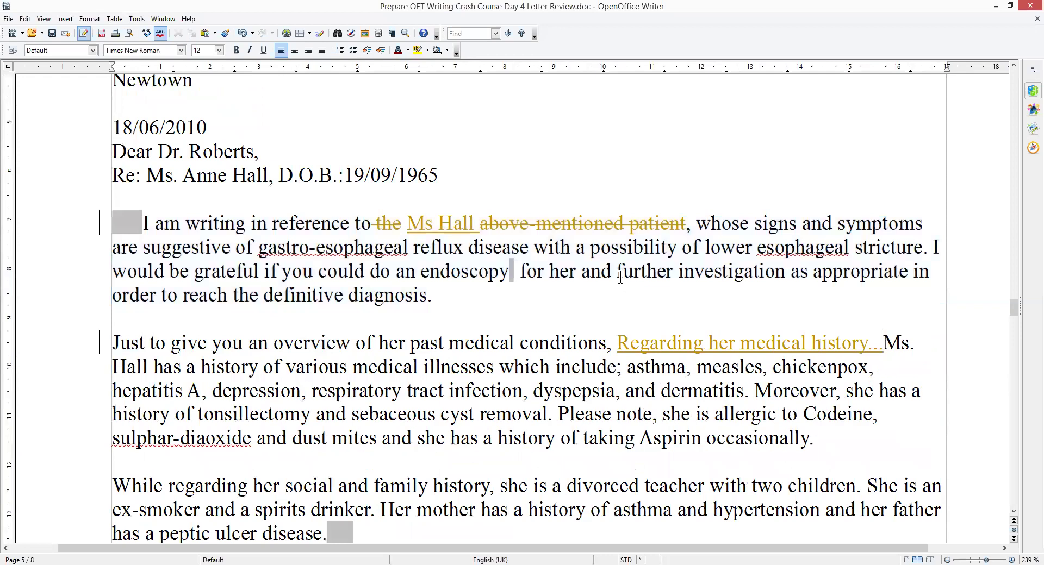
Step: Add a tracked full stop after 'dermatitis' to close the illness list
scroll(620, 277, "down", 3)
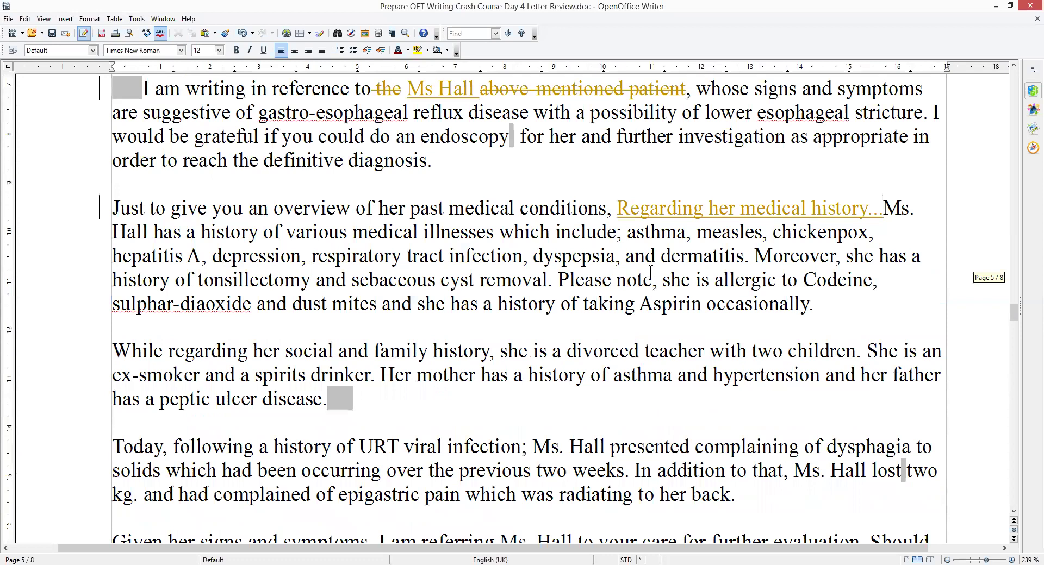
left_click(746, 256)
type(".")
key("ctrl+shift+Right")
key("ctrl+shift+Right")
left_click(582, 265)
double_click(303, 257)
left_click(209, 252, "shift")
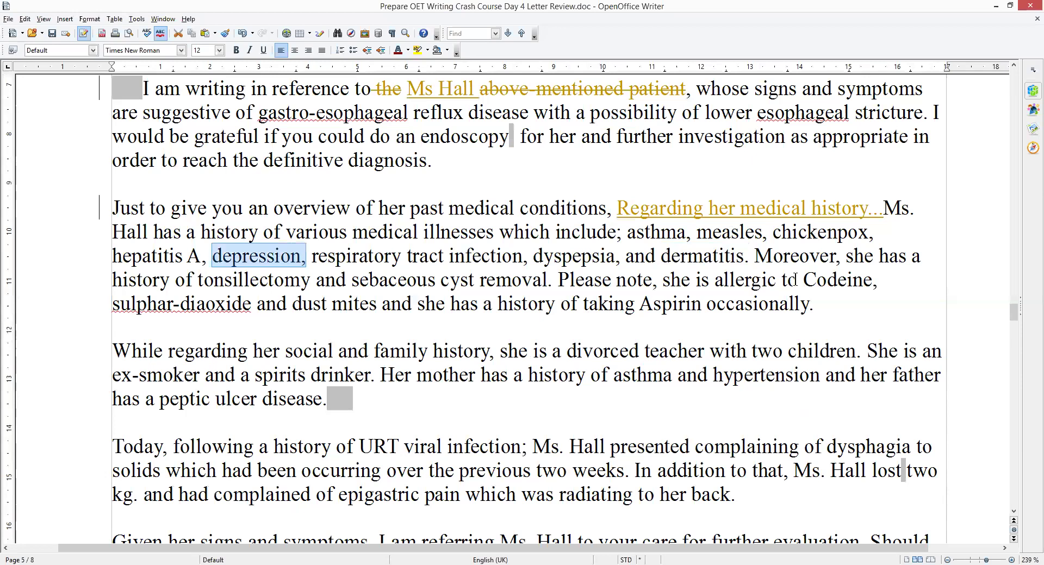
left_click(753, 256)
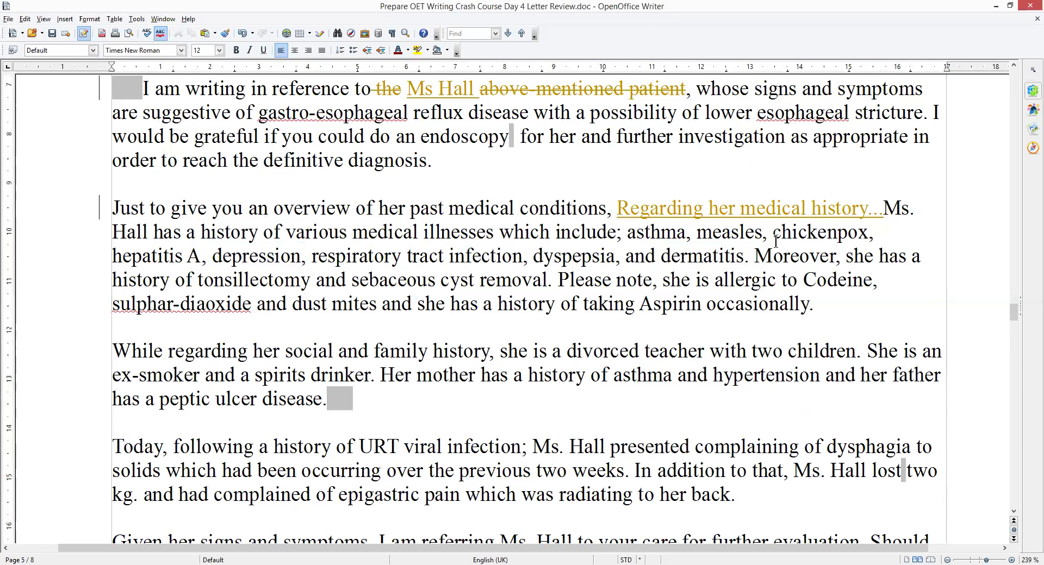
Step: Bold-highlight the sentence listing the patient's past illnesses
left_click_drag(882, 207, 754, 253)
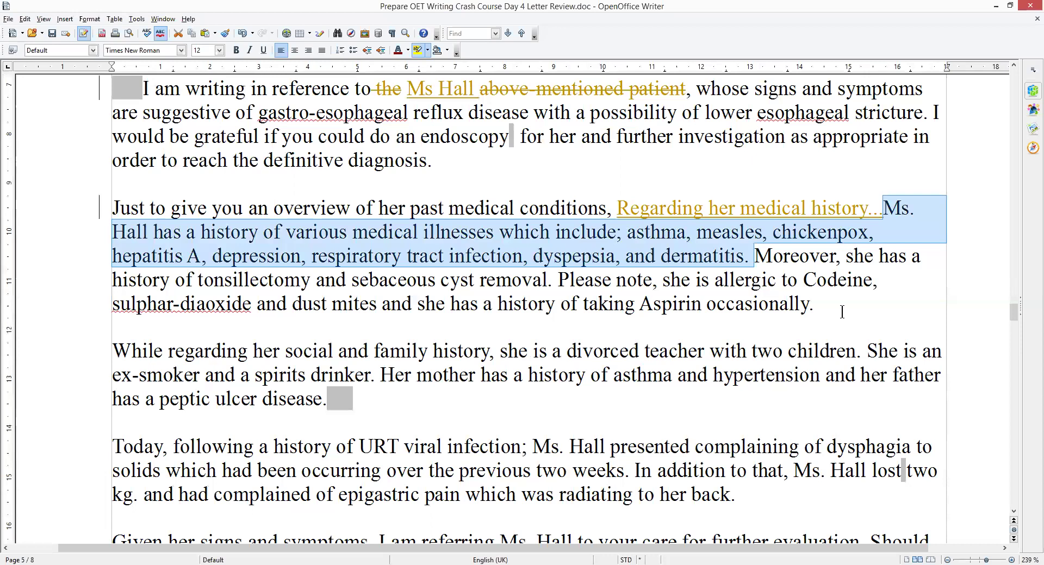
key("ctrl+b")
left_click(277, 268)
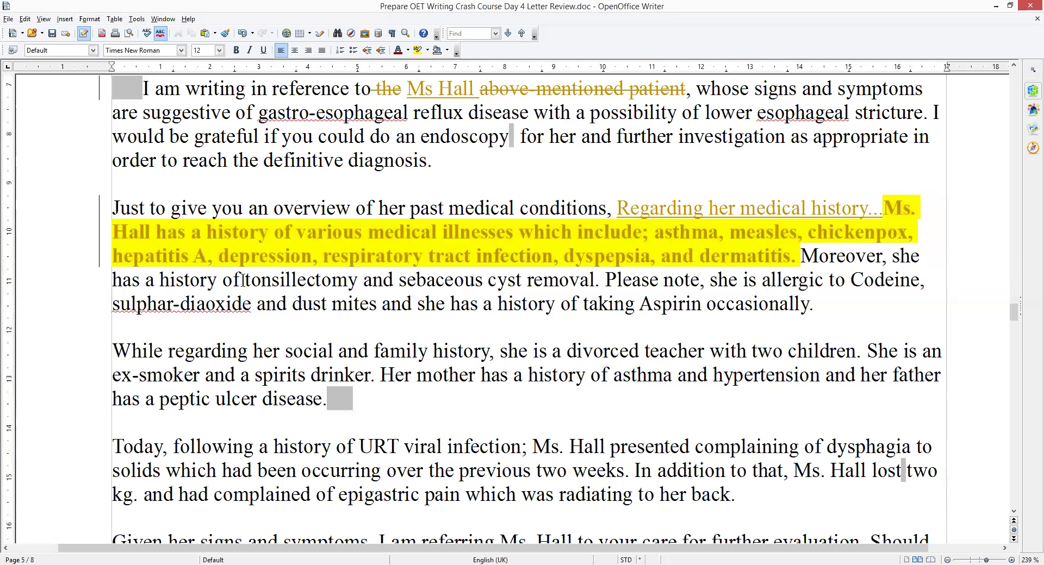
Step: Apply the same bold highlight to the tonsillectomy and cyst removal sentence
double_click(348, 281)
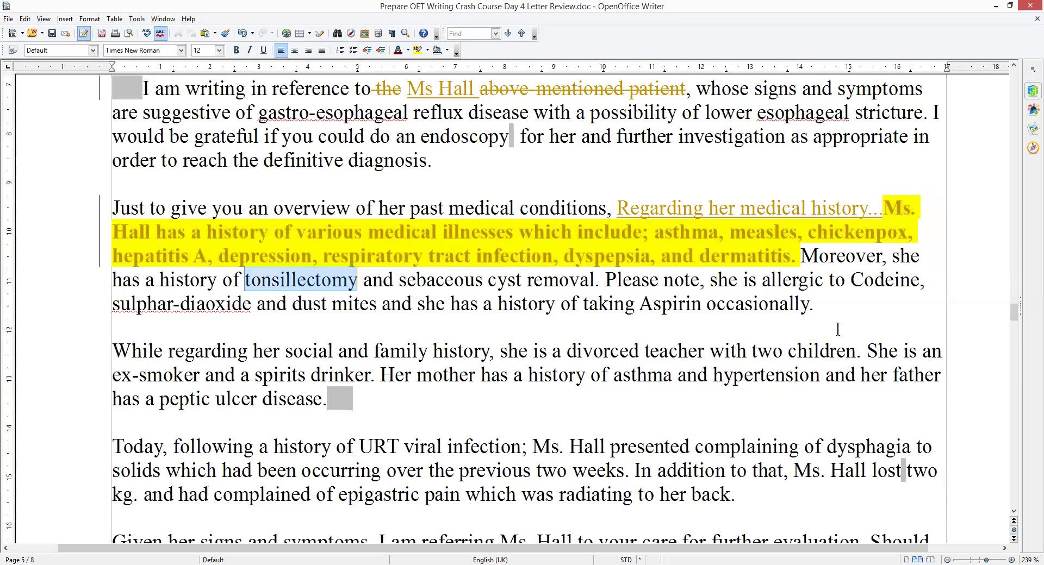
left_click(605, 281)
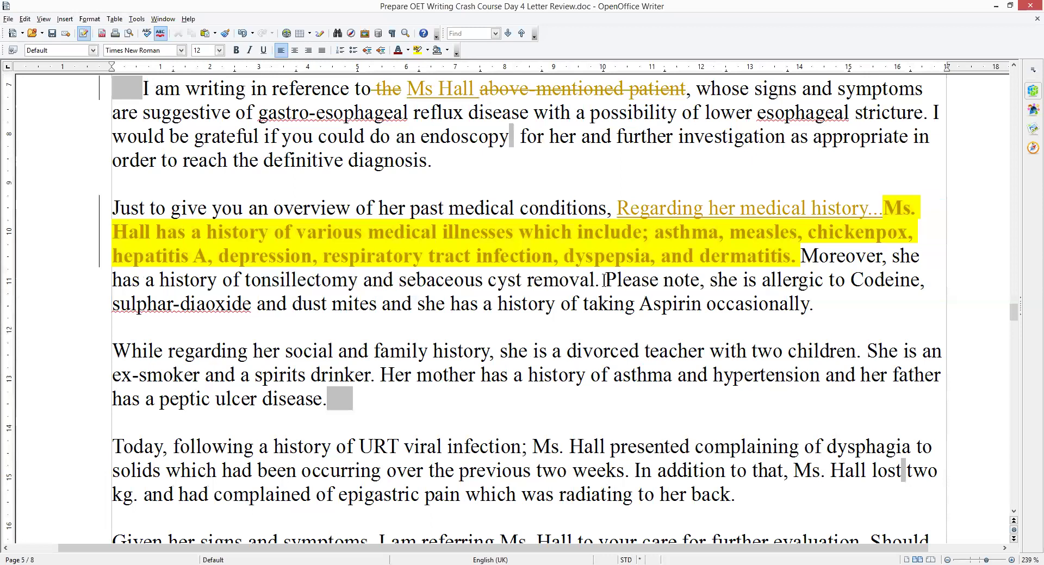
left_click(797, 255, "shift")
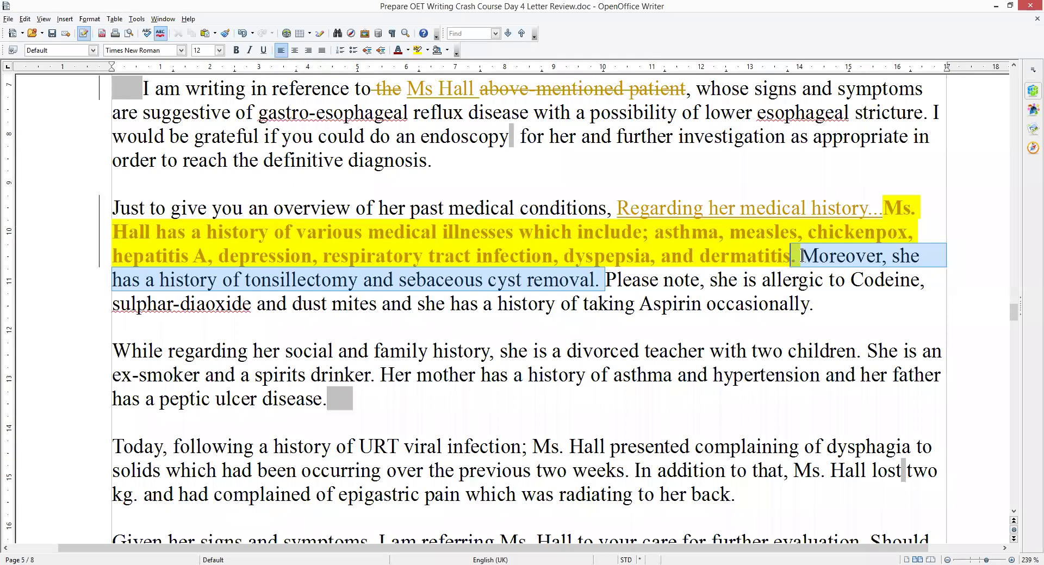
key("ctrl+b")
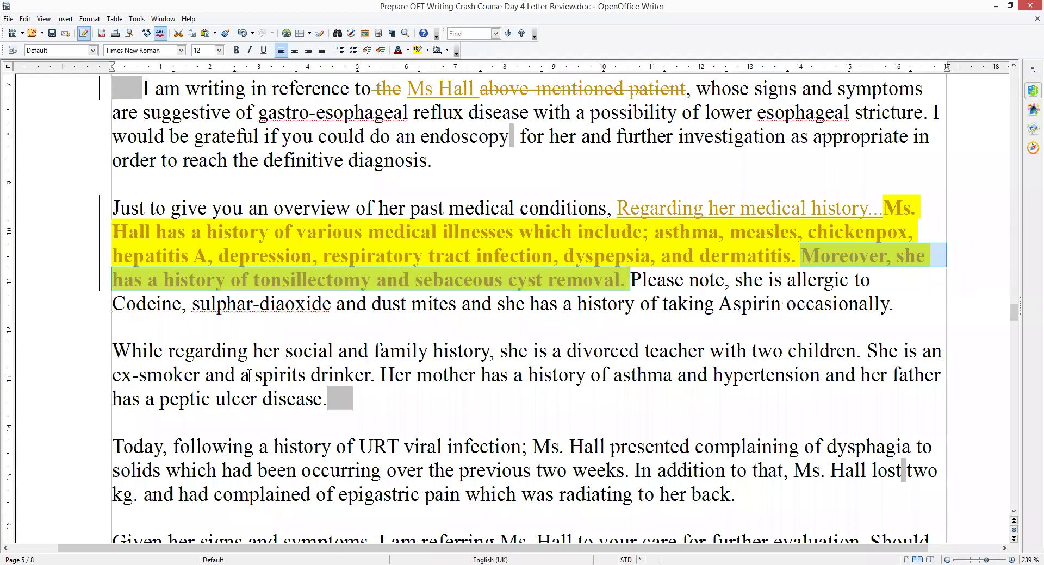
scroll(250, 376, "down", 3)
left_click(128, 446)
scroll(596, 450, "up", 1)
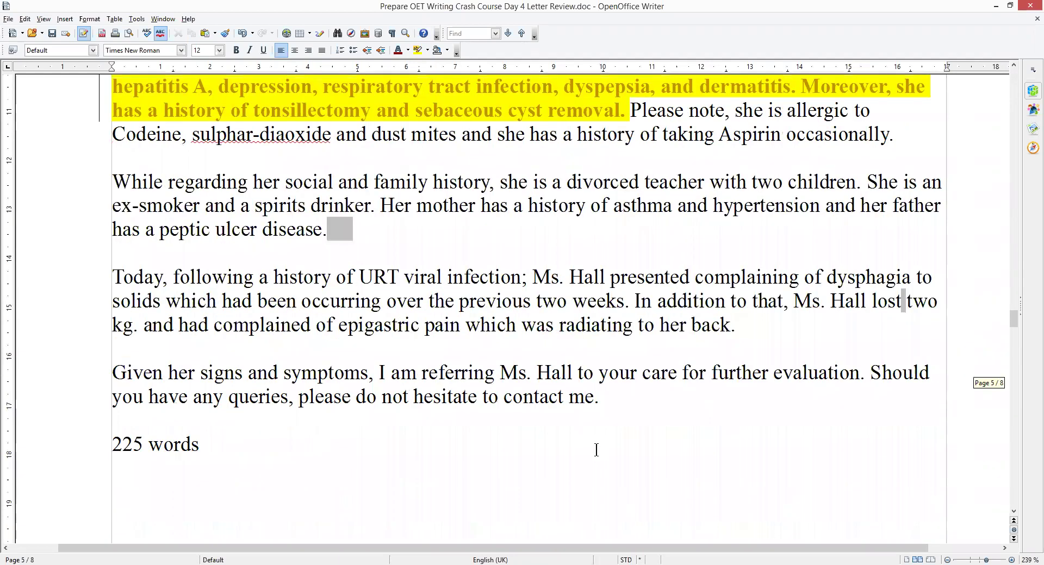
scroll(596, 450, "up", 3)
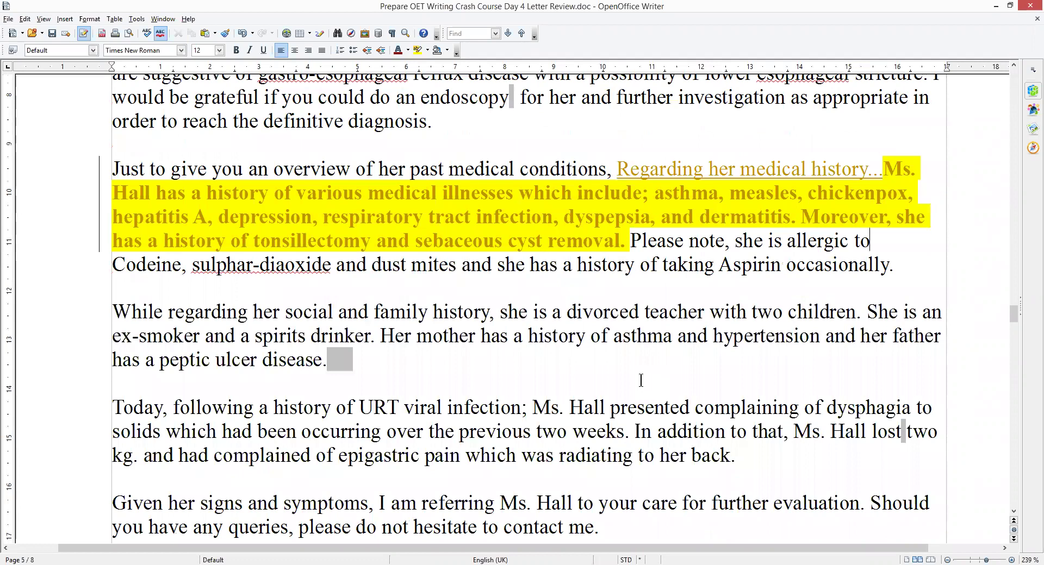
scroll(194, 242, "down", 1)
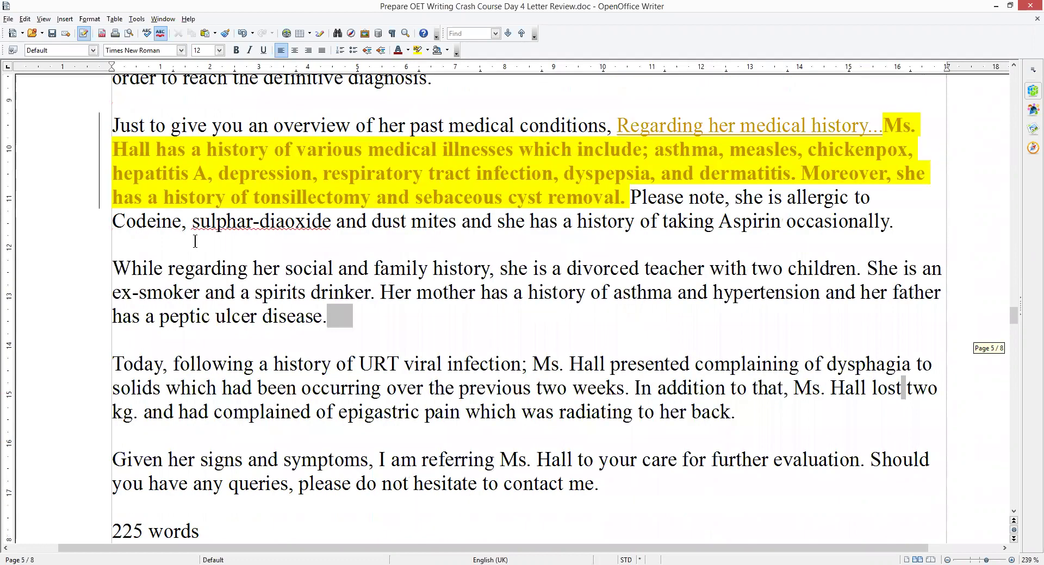
Step: Capitalise 'Regarding' and bold-highlight the divorced-teacher clause
left_click(174, 268)
type("R")
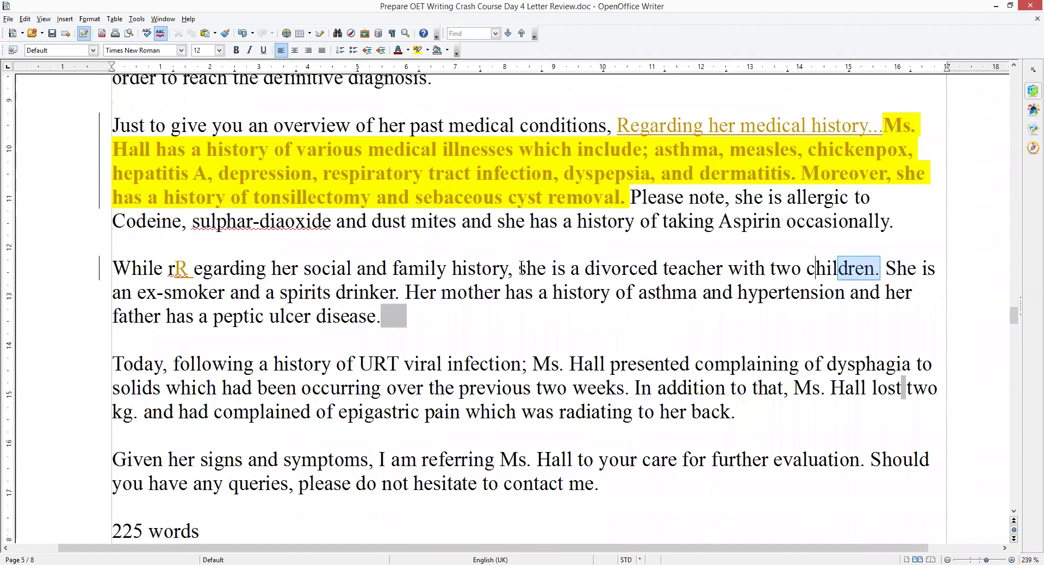
left_click_drag(879, 268, 521, 268)
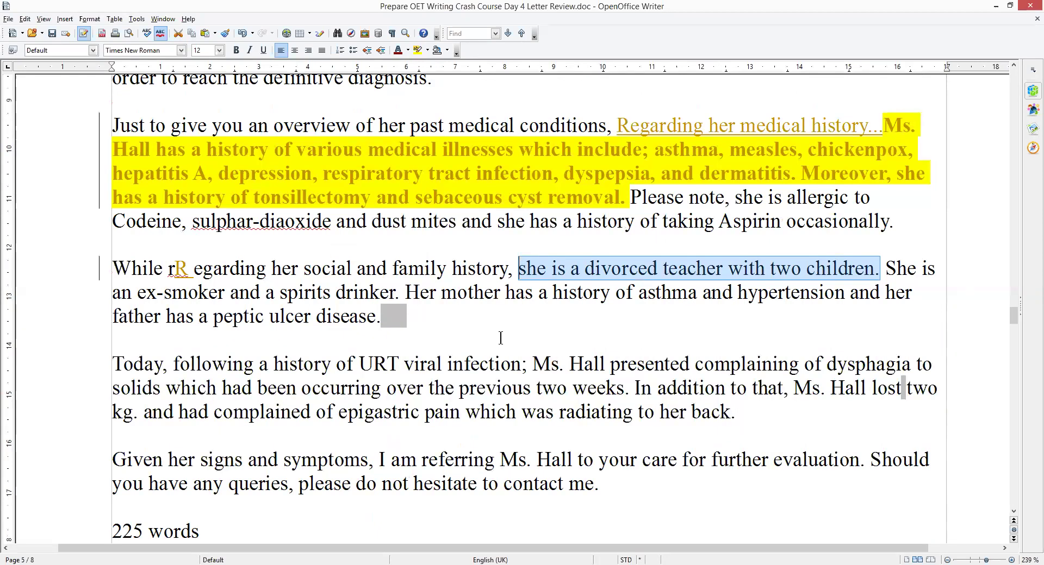
key("ctrl+y")
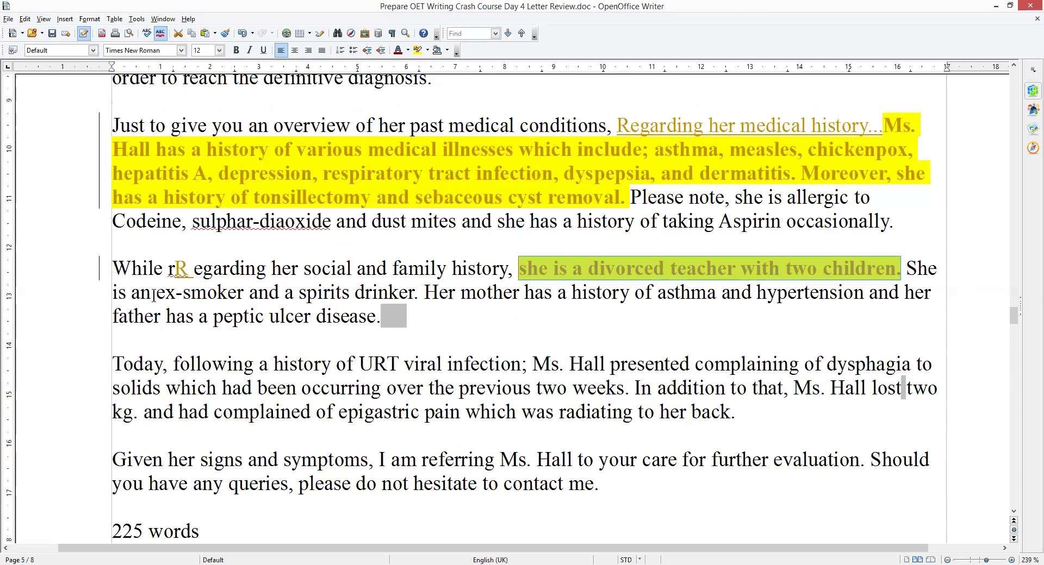
key("Down")
key("Down")
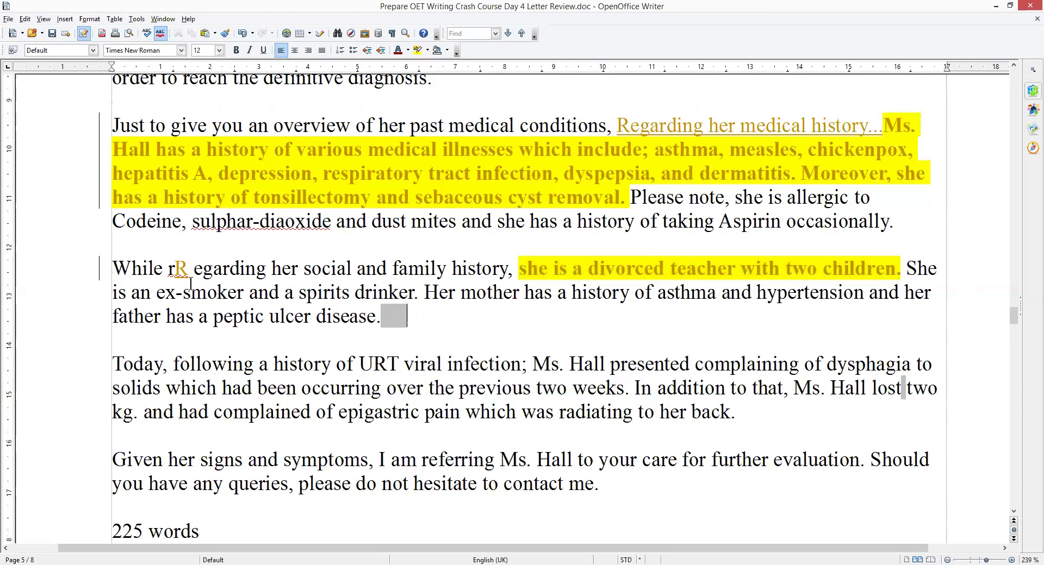
Step: Delete the final 's' of 'spirits' and the period after 'Ms'
left_click(350, 293)
key("BackSpace")
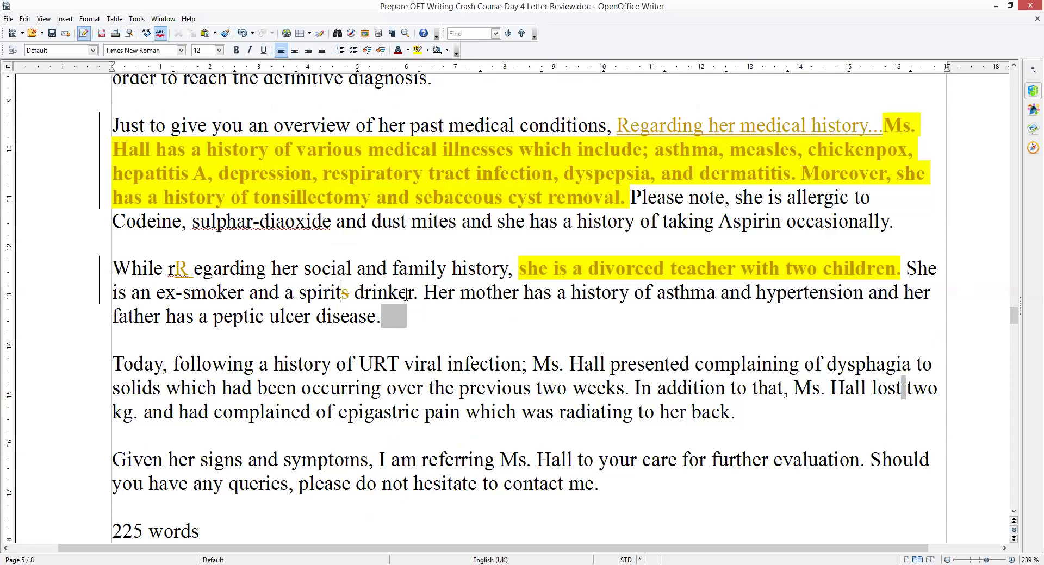
left_click(429, 301)
left_click(448, 329)
scroll(448, 329, "down", 1)
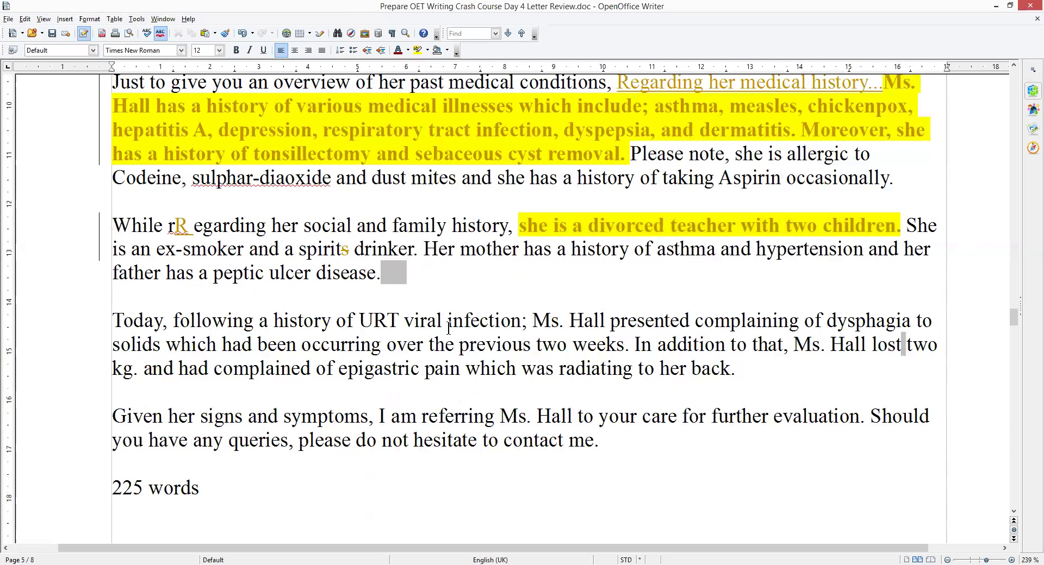
scroll(448, 329, "down", 1)
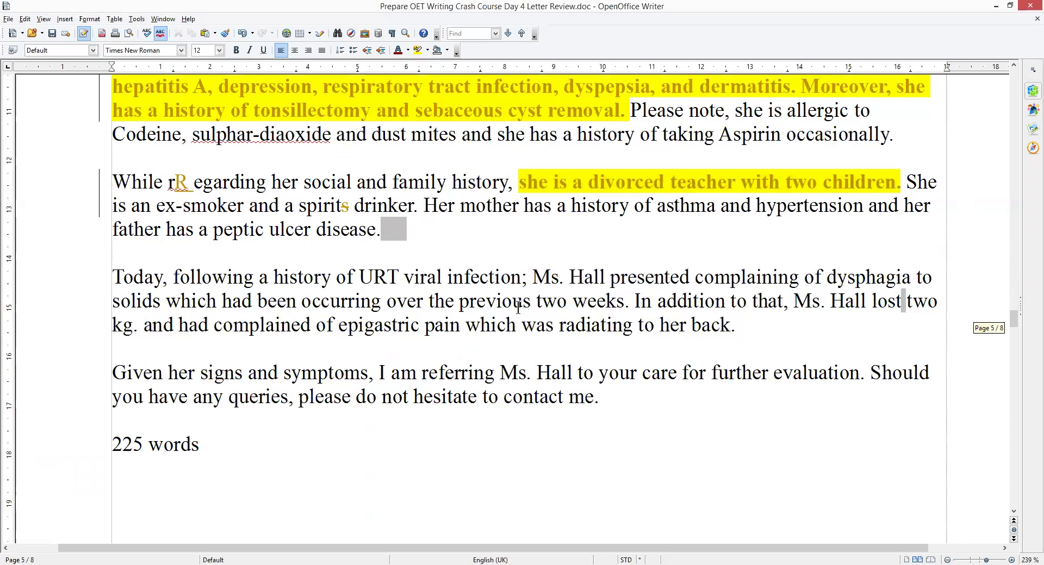
left_click(563, 281)
key("BackSpace")
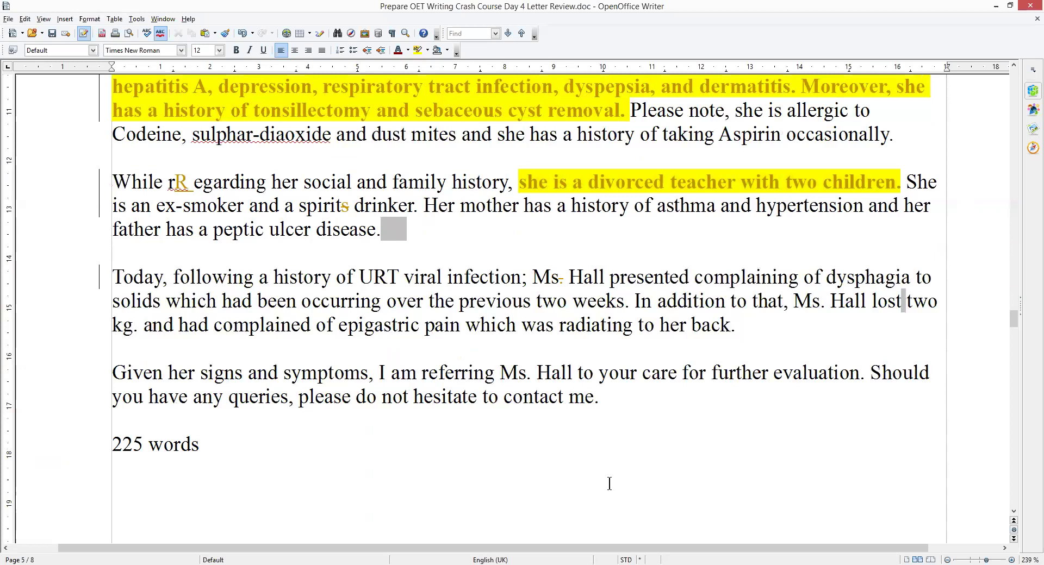
Step: Select the medical and social history paragraphs and the Today paragraph for review
scroll(563, 395, "up", 3)
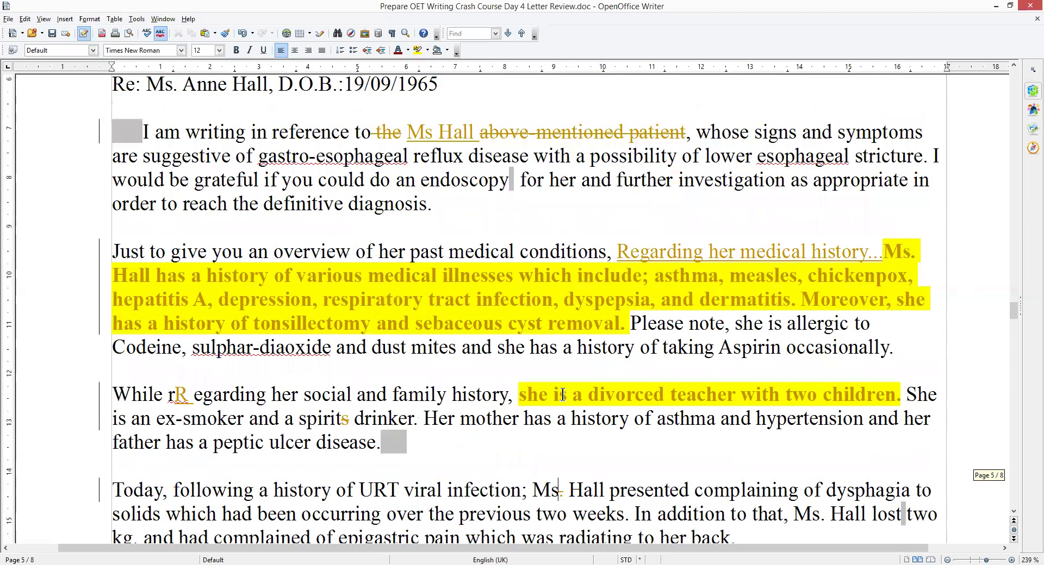
scroll(562, 395, "down", 3)
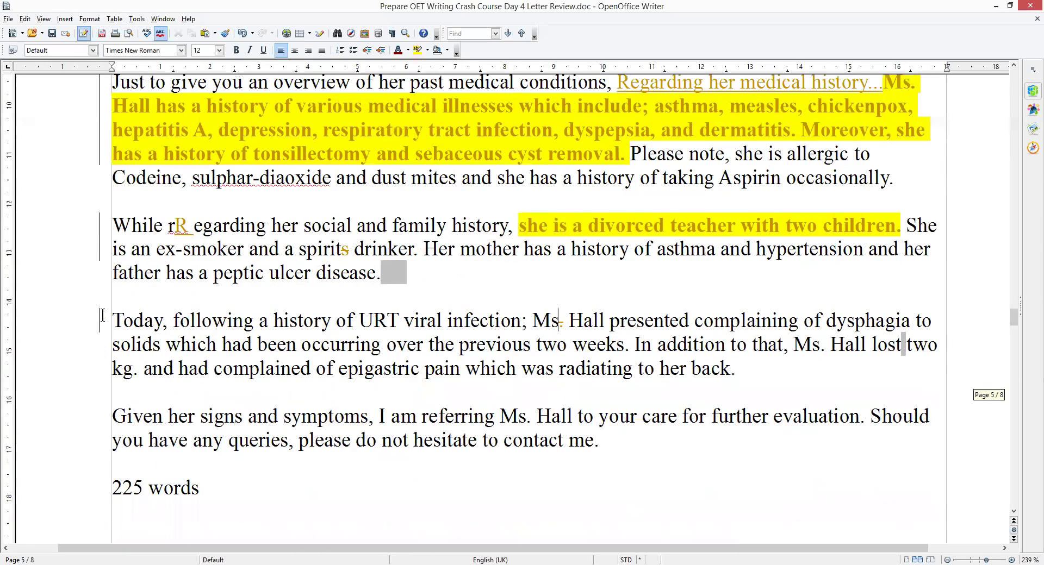
scroll(438, 323, "up", 1)
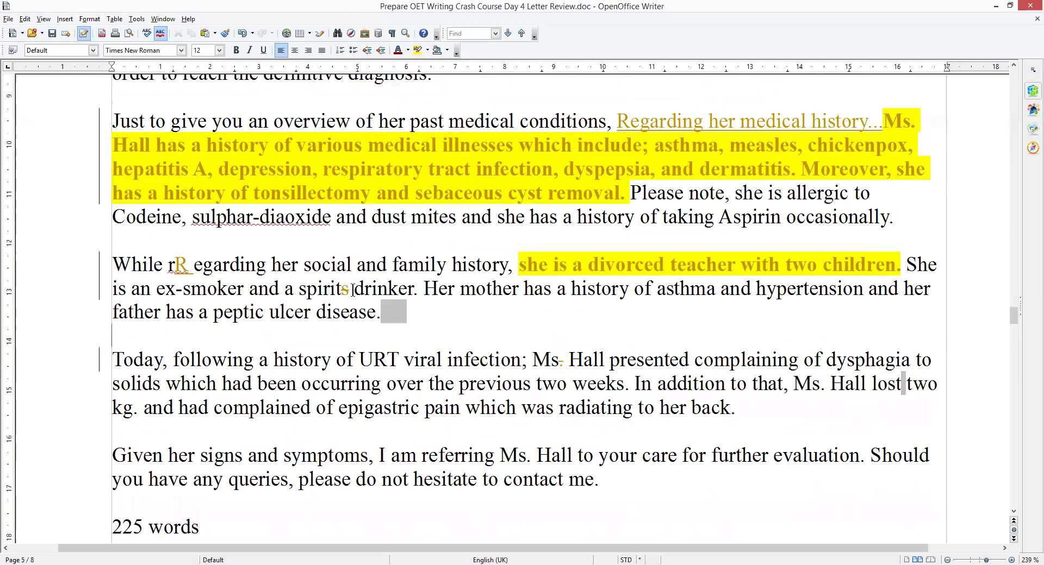
scroll(352, 290, "up", 3)
left_click(122, 256, "shift")
left_click(65, 252, "shift")
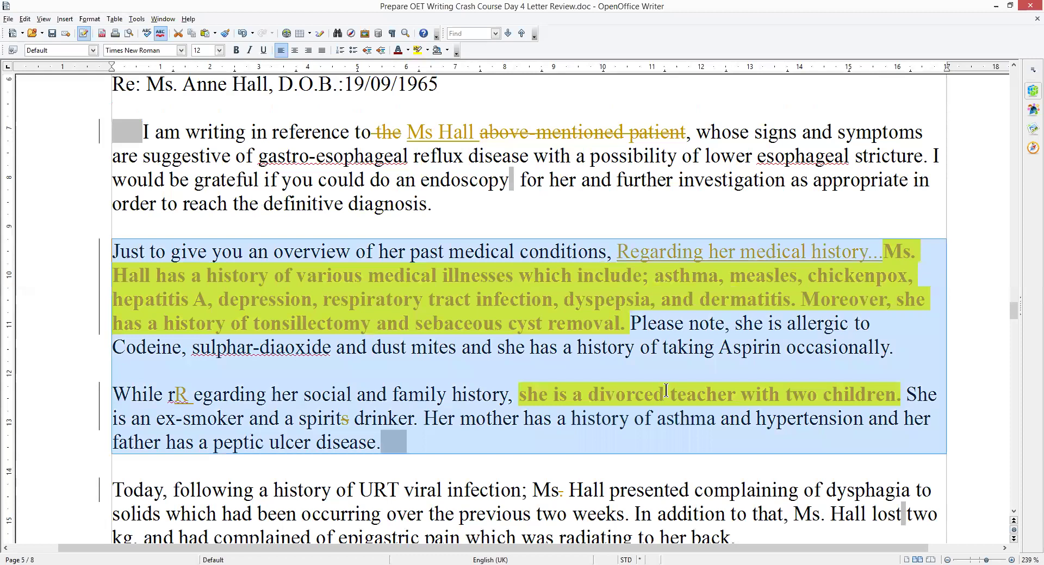
scroll(125, 232, "down", 5)
scroll(110, 231, "up", 1)
left_click(706, 283)
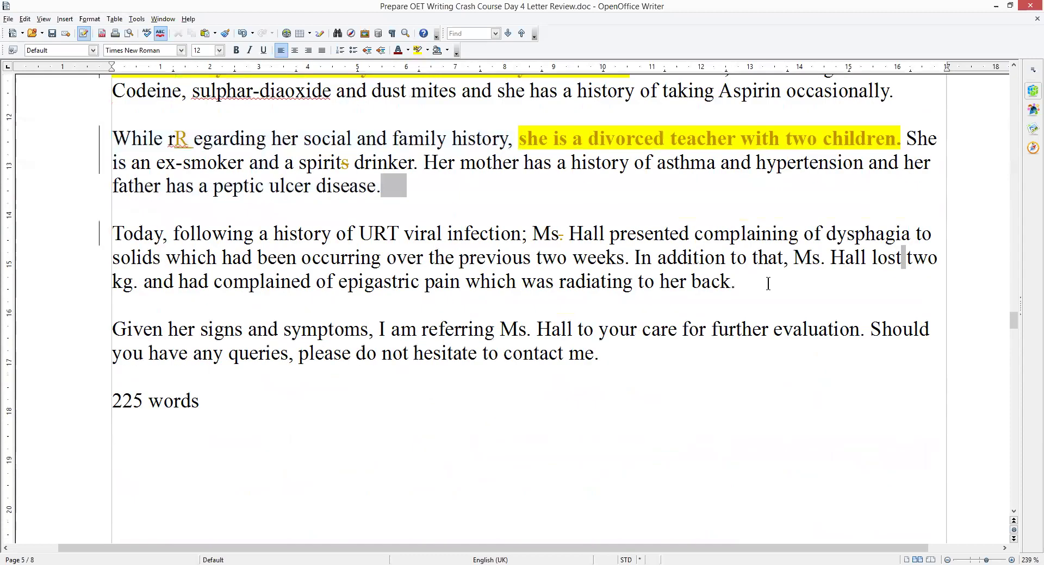
key("ctrl+shift+Up")
left_click_drag(768, 284, 768, 284)
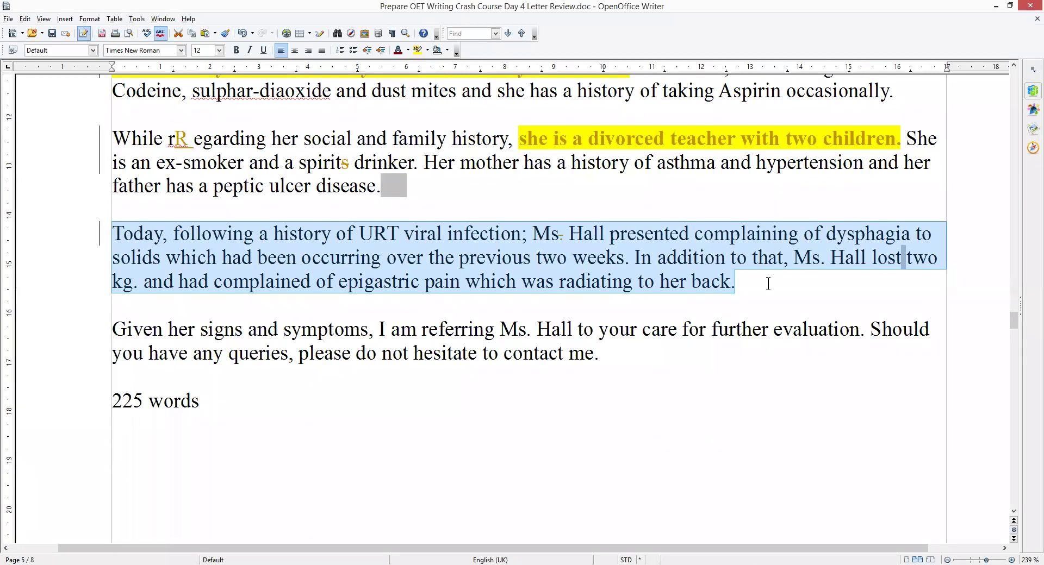
Step: Remove the period after the second 'Ms' in the Today paragraph as a tracked deletion
left_click(823, 264)
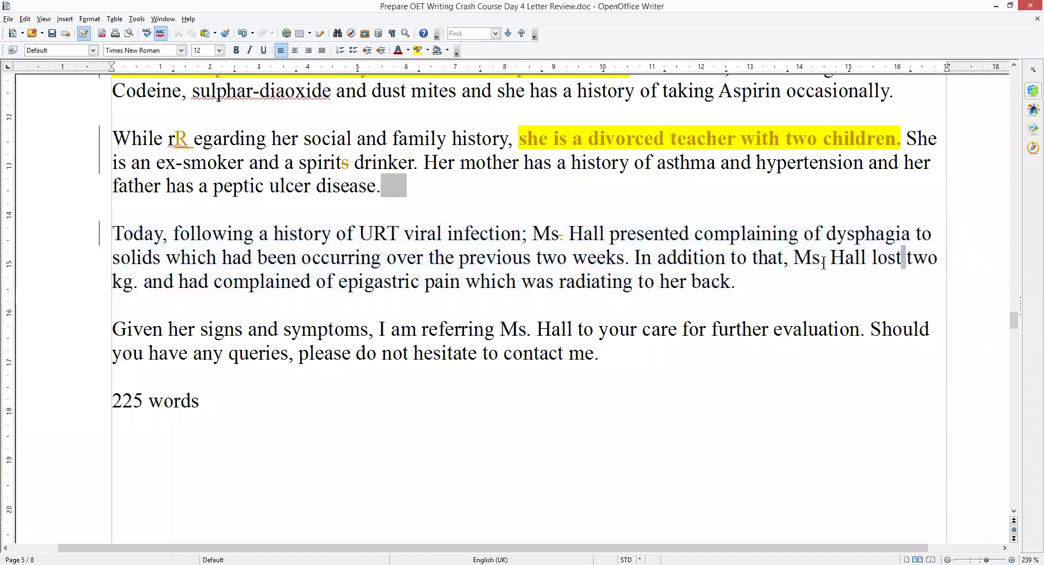
key("BackSpace")
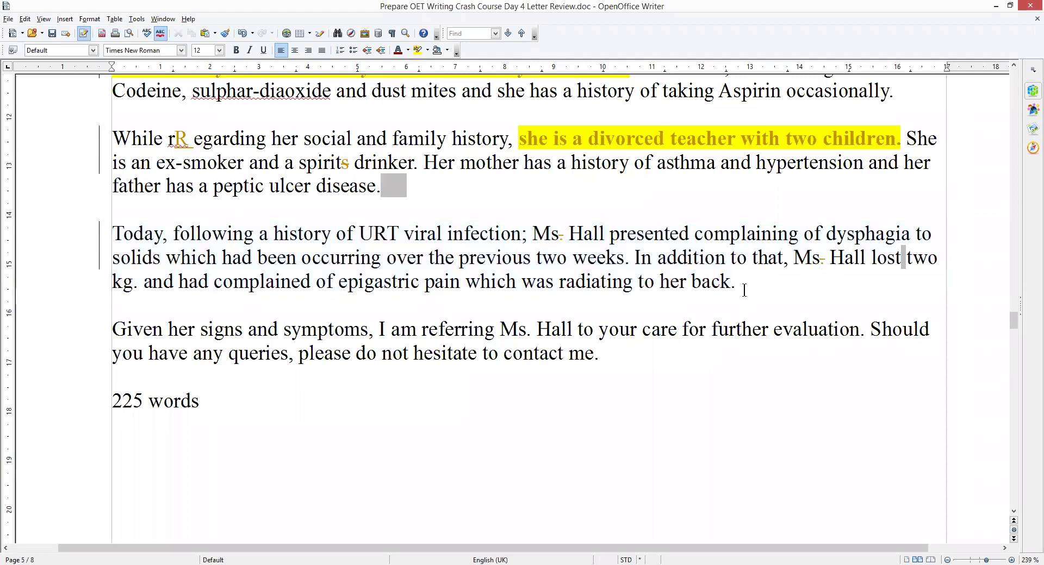
key("Home")
key("ctrl+shift+Down")
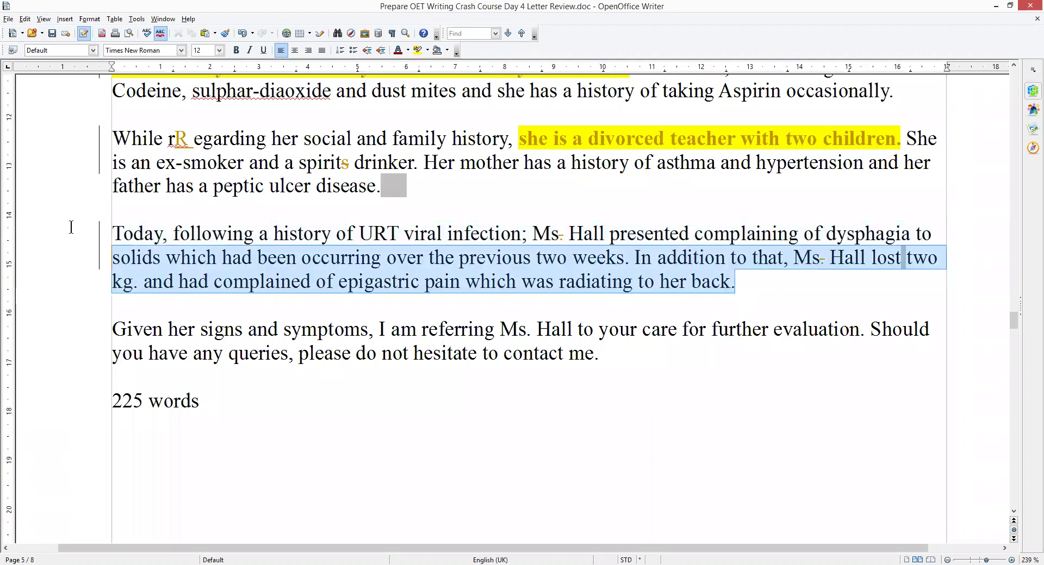
key("shift+Up")
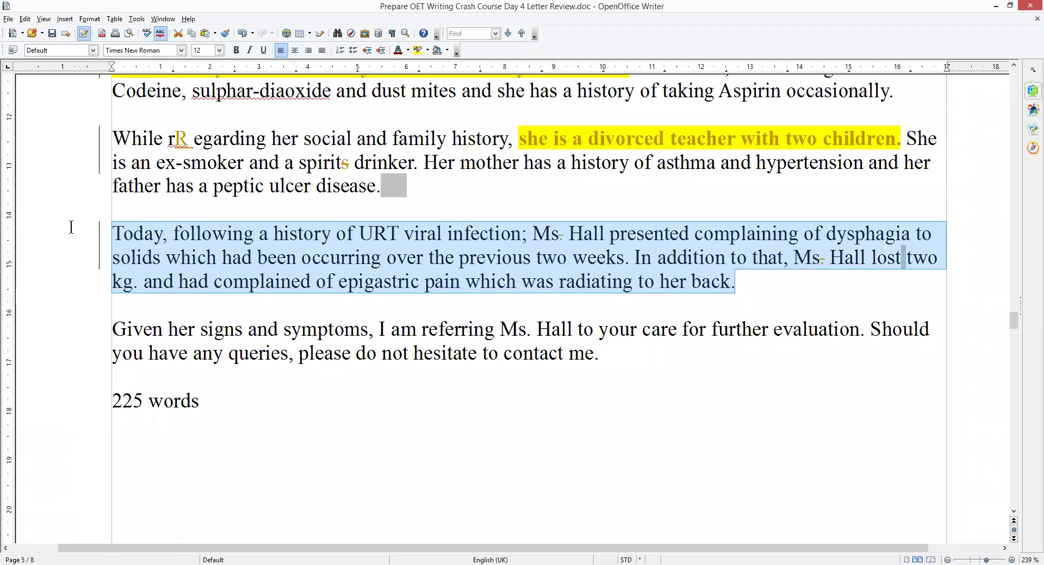
scroll(150, 268, "up", 3)
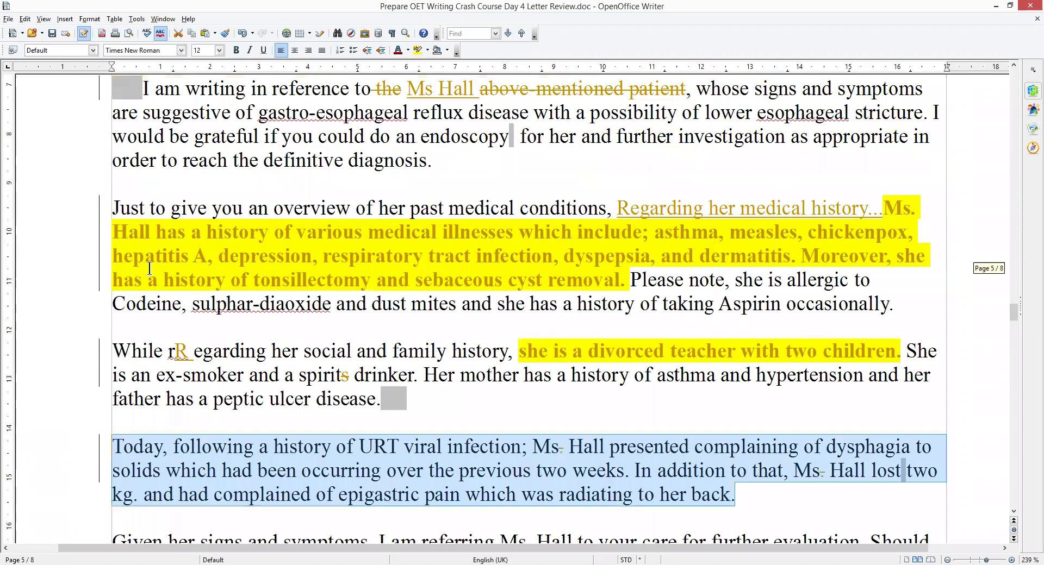
scroll(597, 405, "up", 1)
left_click_drag(425, 447, 371, 418)
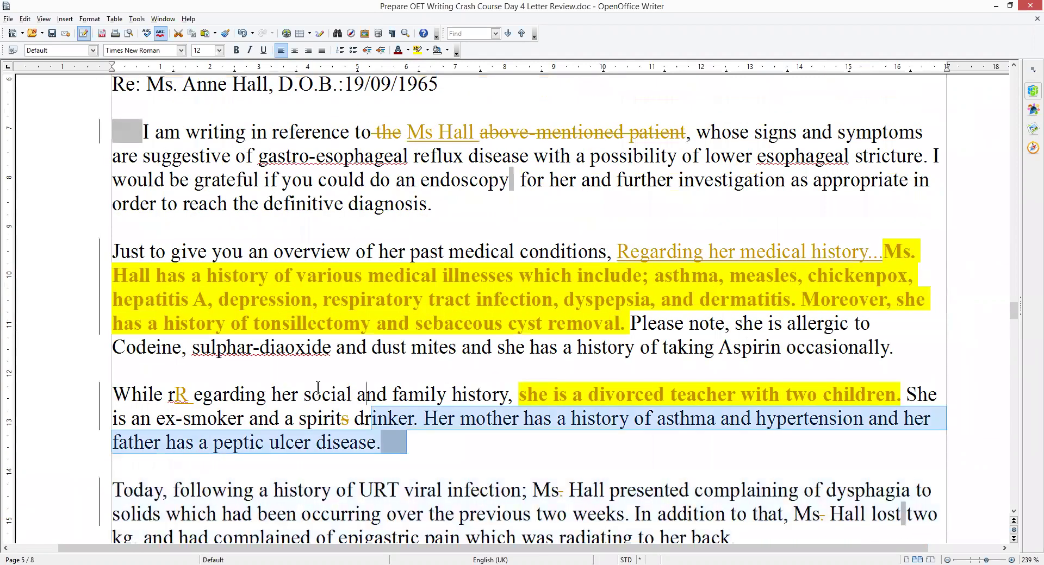
Step: Recheck the history paragraphs, then move down to the meningitis letter on page 6
left_click(108, 251, "shift")
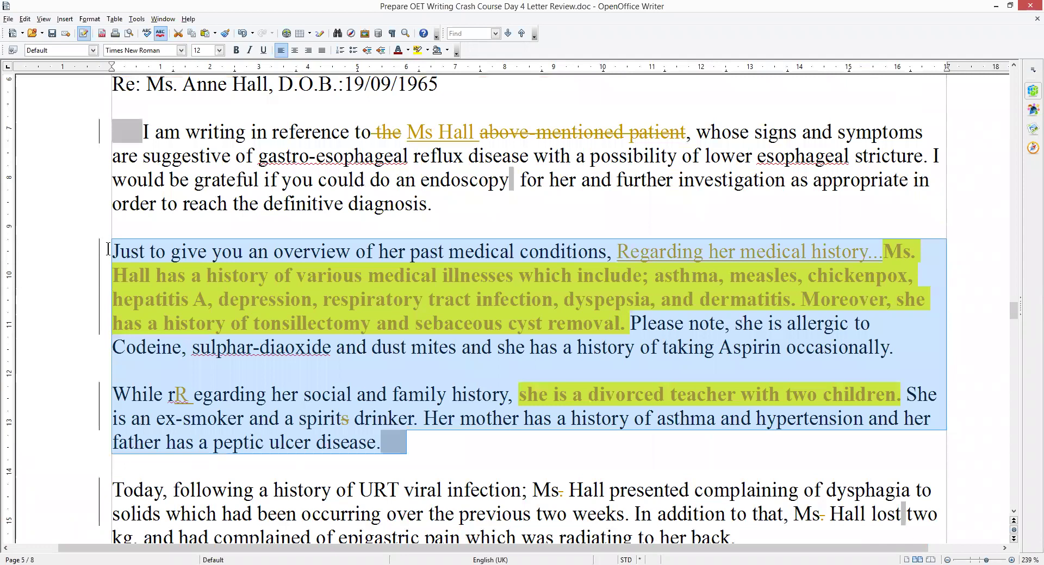
scroll(108, 249, "down", 3)
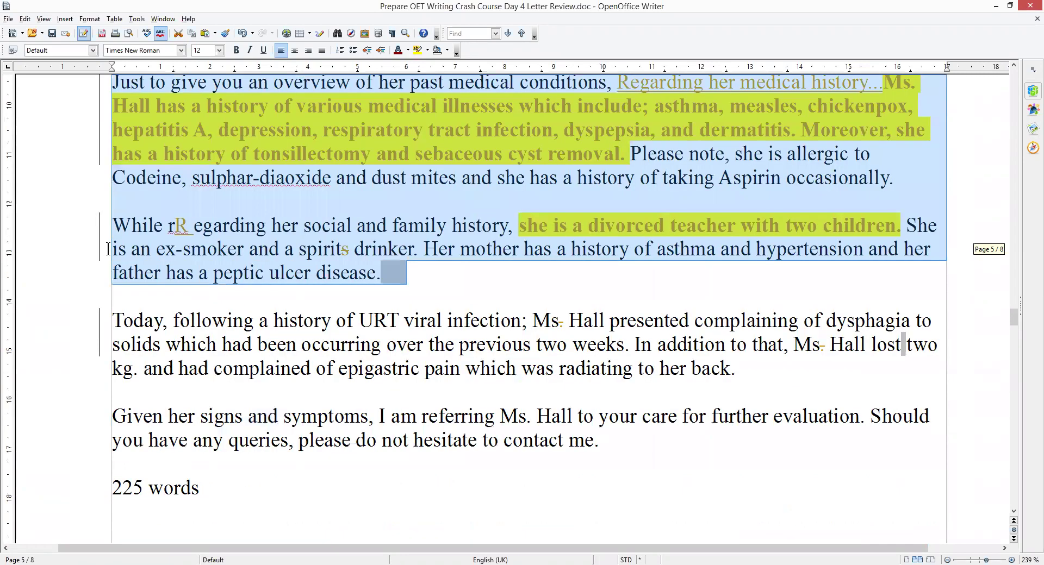
scroll(108, 250, "down", 2)
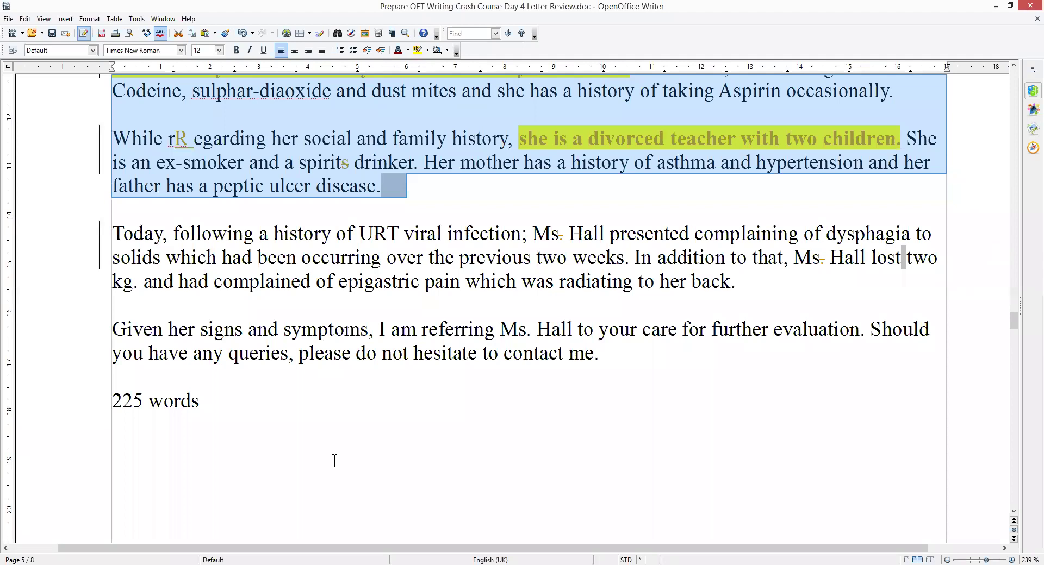
left_click(155, 329)
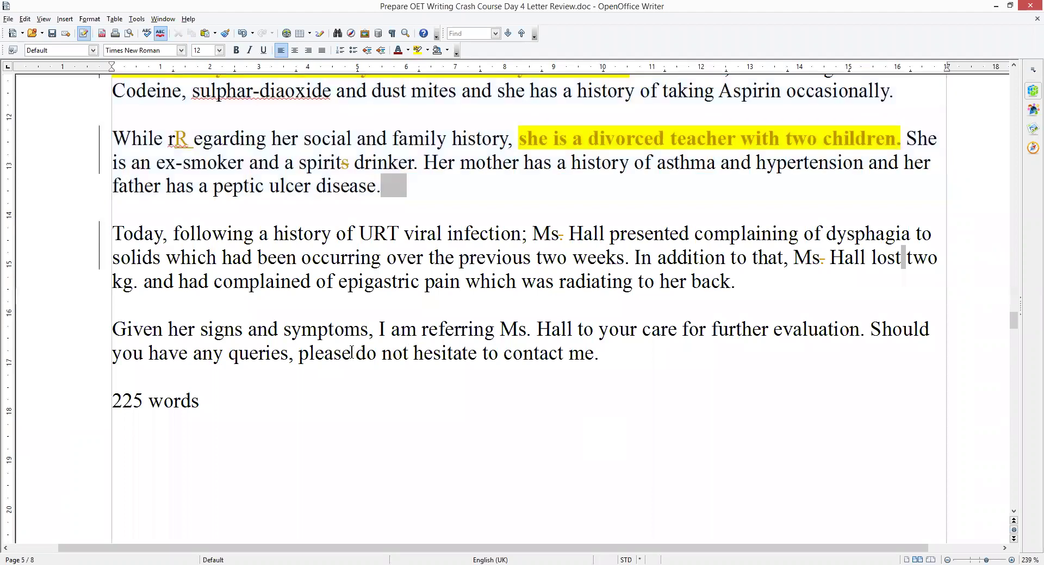
scroll(351, 353, "down", 5)
scroll(352, 352, "down", 8)
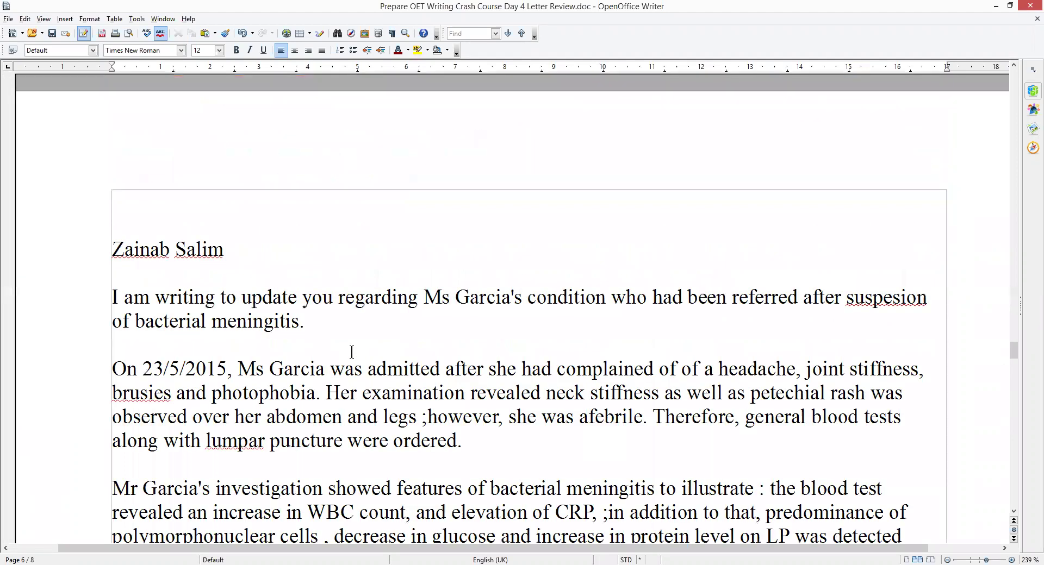
Step: Correct 'suspesion' to 'suspicion' as a tracked change
scroll(352, 352, "down", 3)
scroll(352, 352, "down", 2)
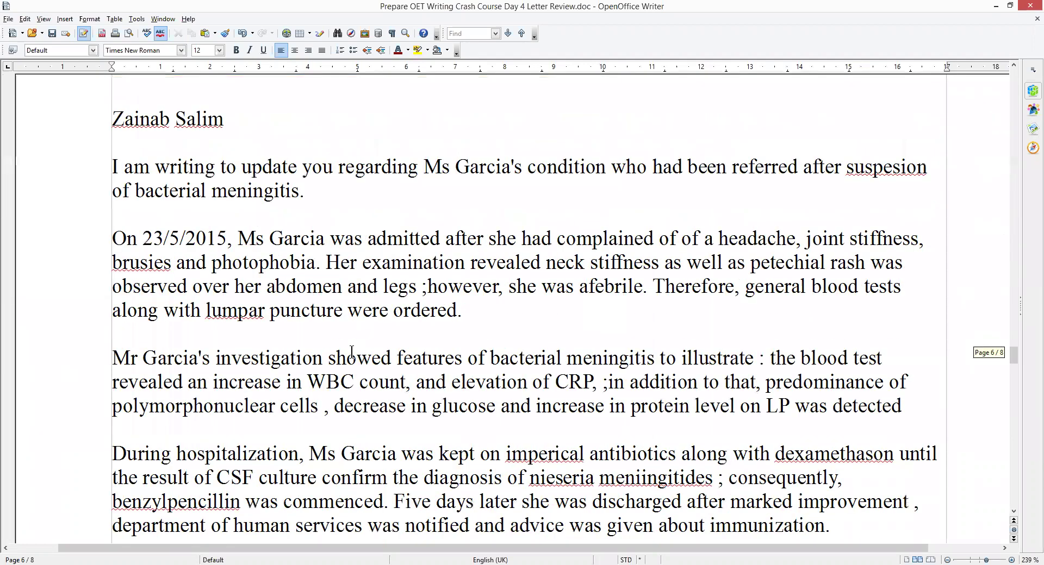
right_click(885, 178)
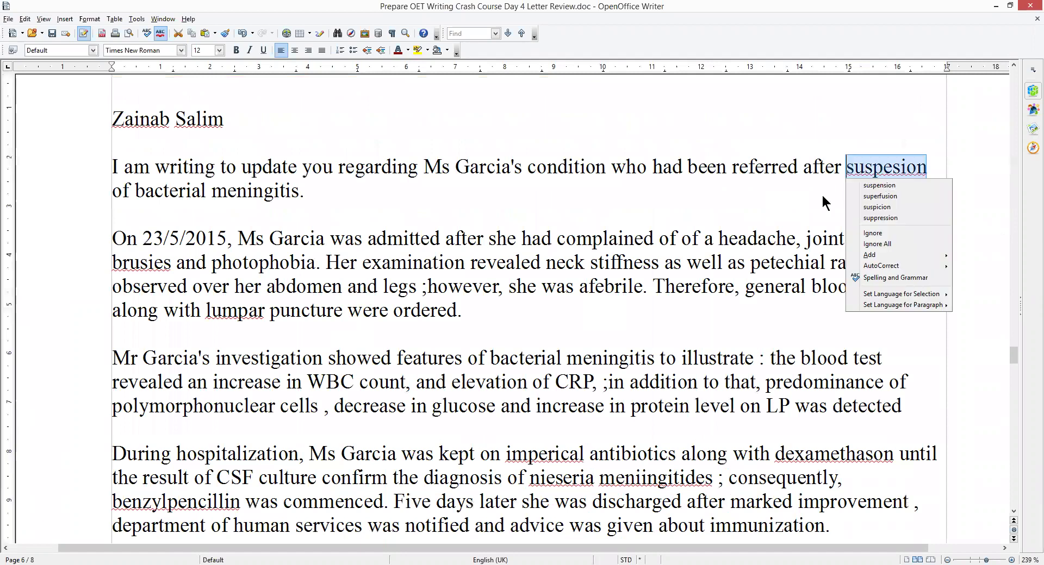
key("Escape")
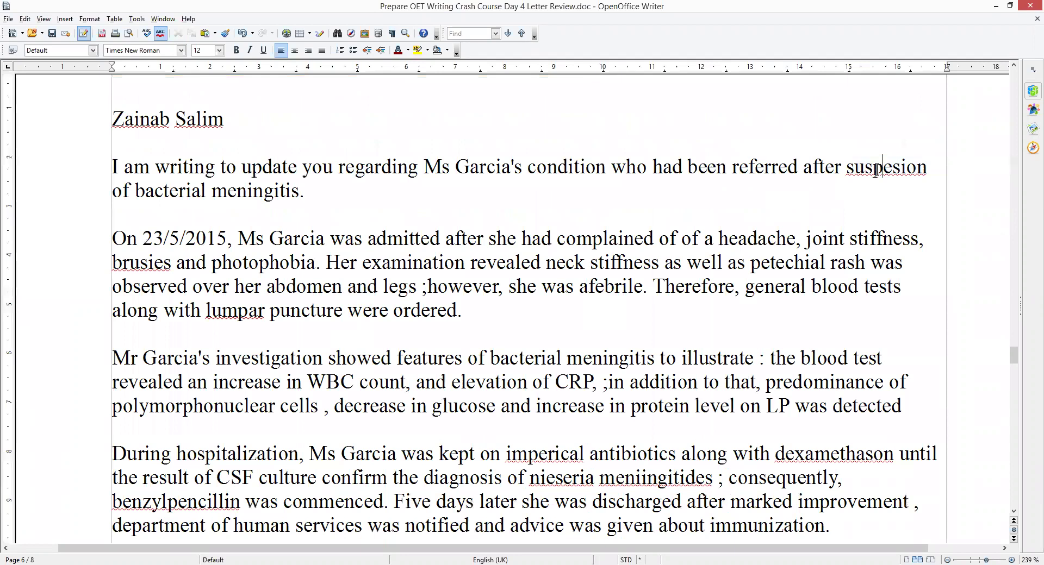
type("i")
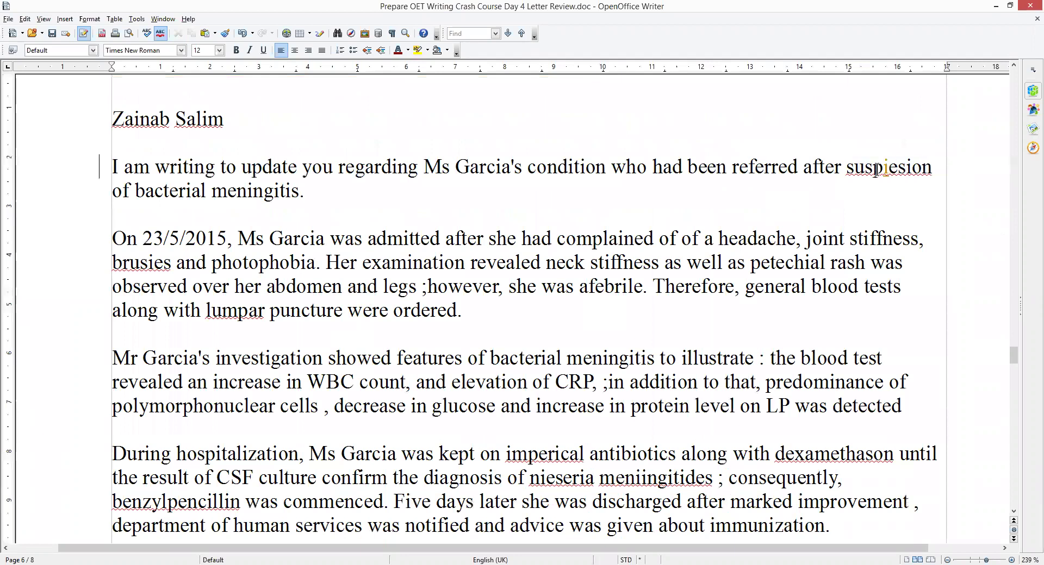
type("cion")
key("Delete")
key("Delete")
key("Delete")
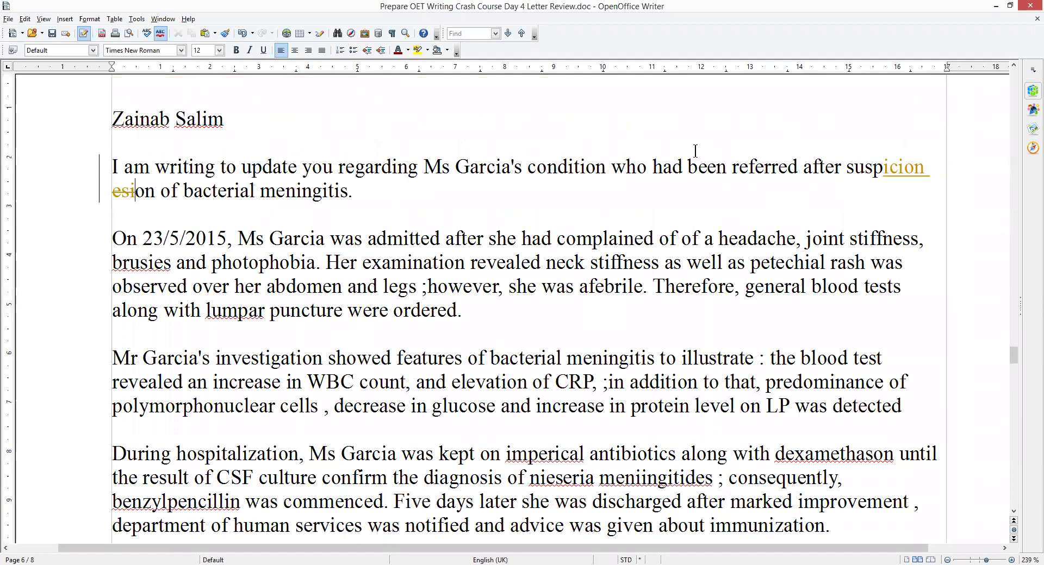
triple_click(695, 151)
key("Down")
Step: Delete the repeated 'of' and add a space between the semicolon and 'however'
scroll(533, 285, "down", 1)
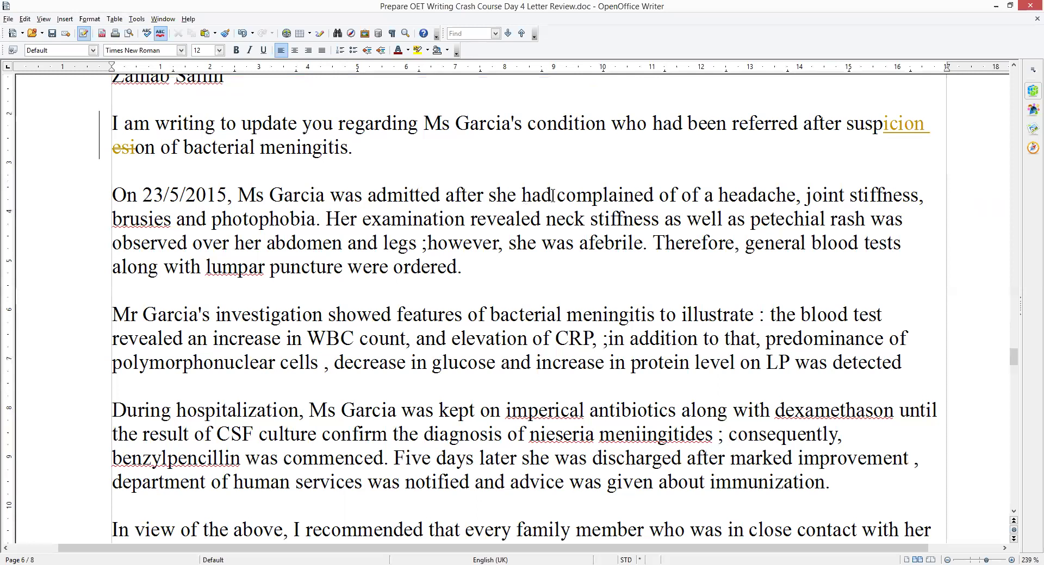
left_click(679, 194)
key("BackSpace")
key("BackSpace")
key("BackSpace")
double_click(537, 218)
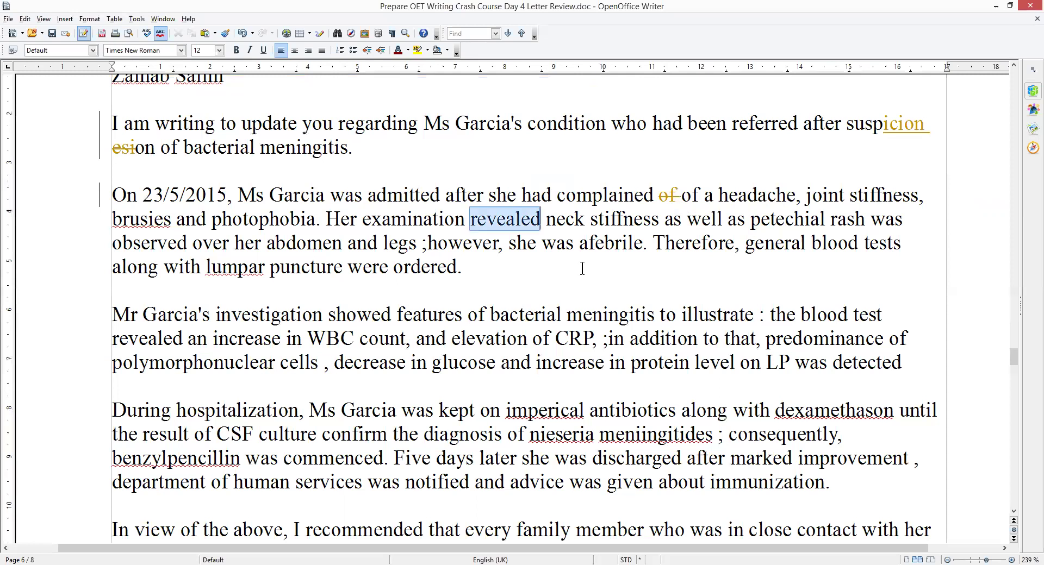
left_click(470, 219)
double_click(536, 218)
left_click(575, 262)
left_click(664, 220)
left_click(637, 264)
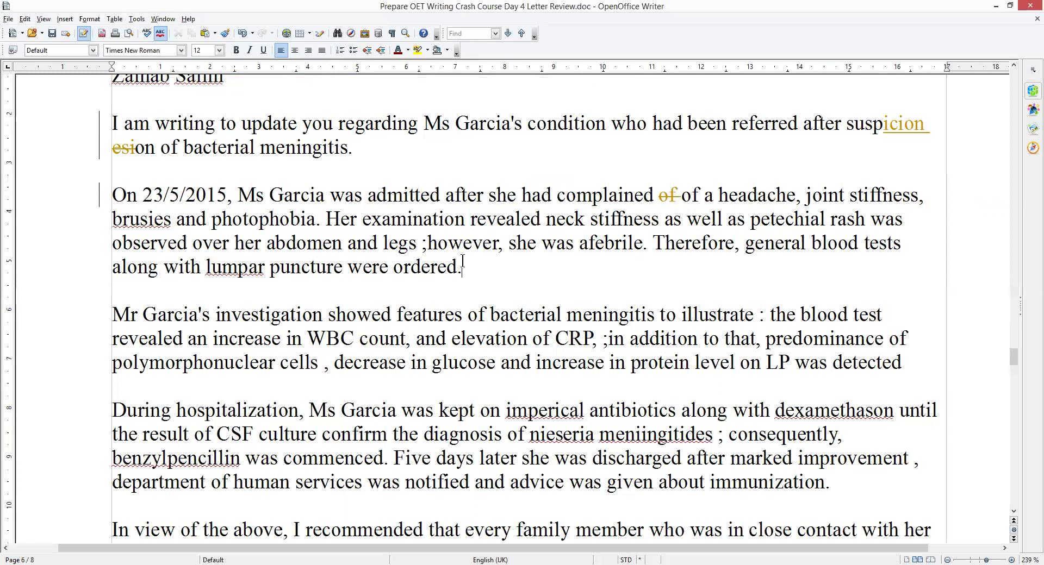
left_click(427, 244)
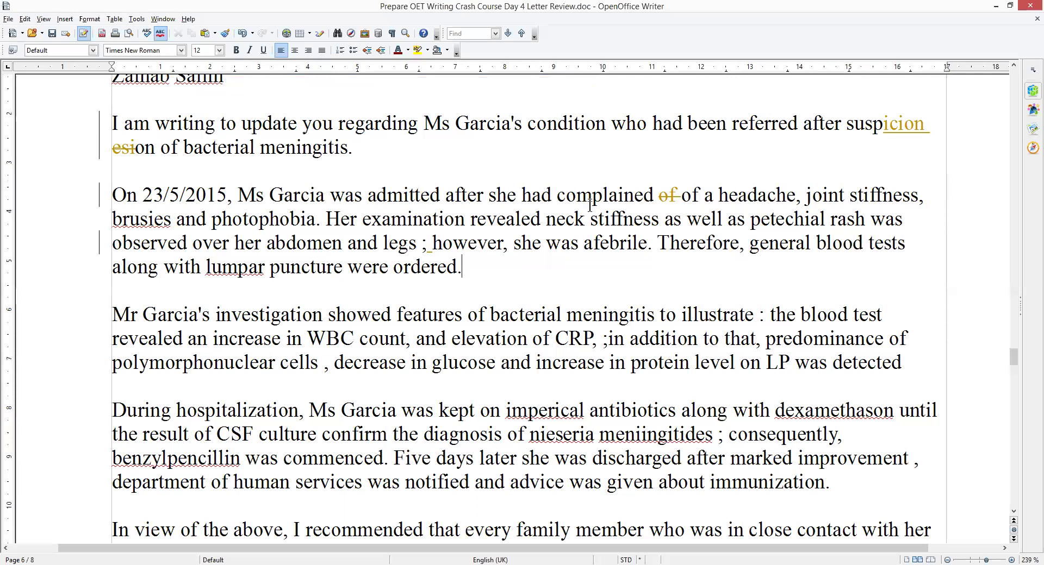
Step: Replace 'as well as' with 'and a' and delete 'was observed'
left_click(663, 223)
type("and")
key("Delete")
key("Delete")
key("Delete")
key("Delete")
key("Delete")
key("Delete")
key("Delete")
key("Delete")
key("Delete")
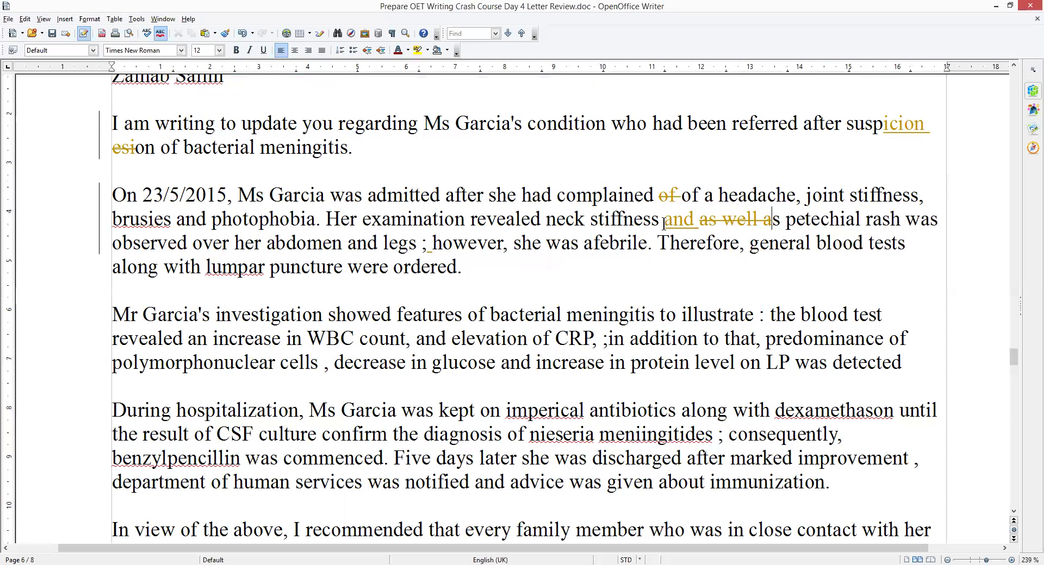
key("Delete")
key("Delete")
type("a")
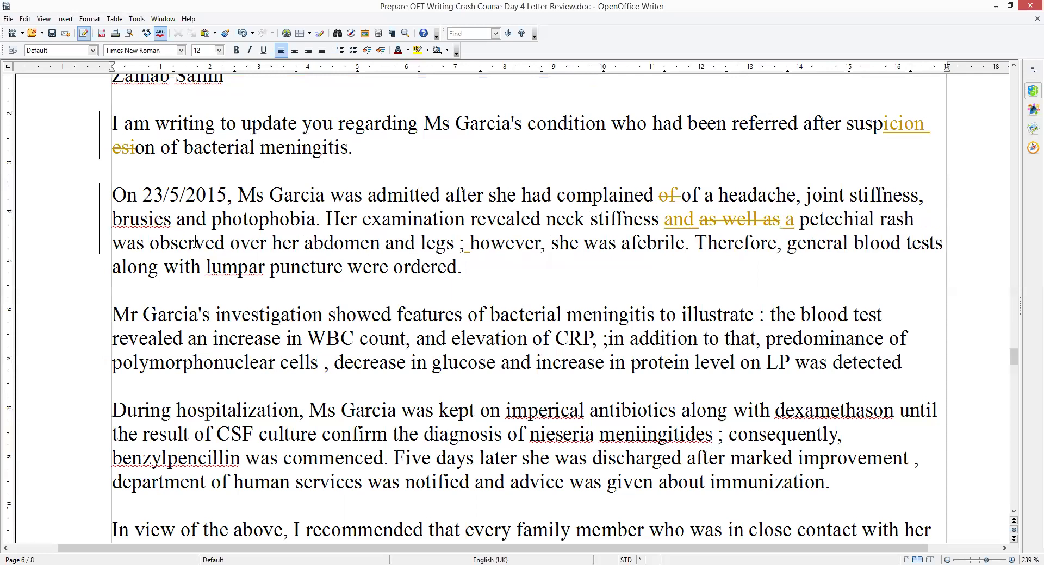
left_click(223, 243)
key("BackSpace")
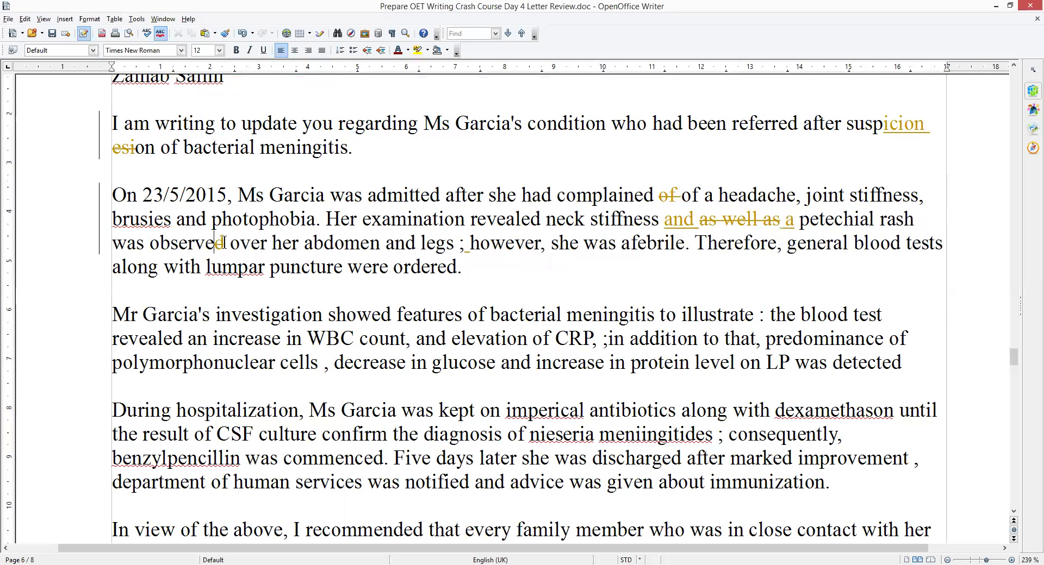
key("BackSpace")
key("BackSpace")
key("BackSpace")
key("BackSpace")
key("BackSpace")
key("BackSpace")
key("BackSpace")
key("BackSpace")
key("BackSpace")
key("BackSpace")
key("BackSpace")
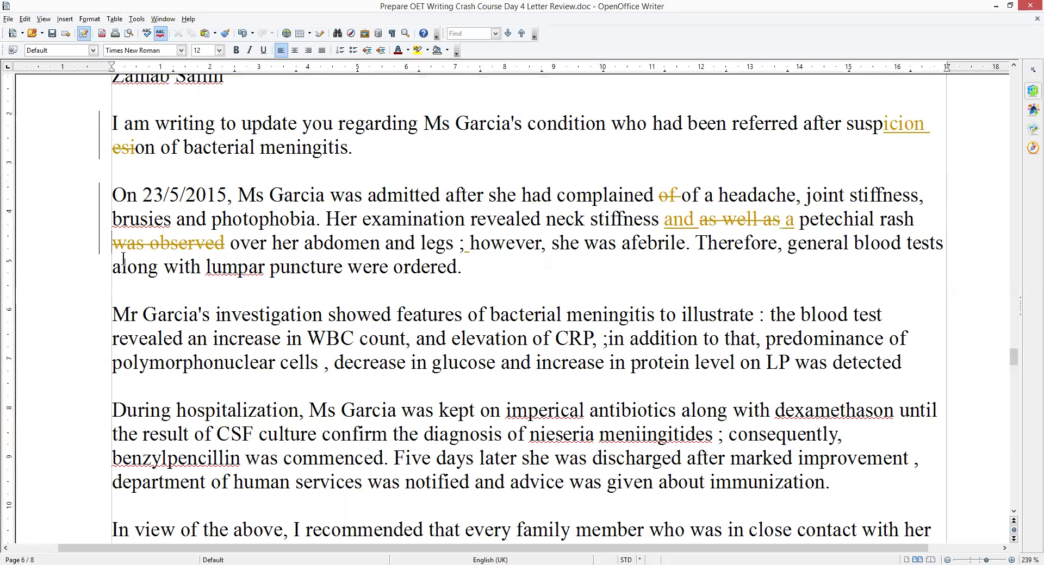
Step: Insert 'a' before 'lumpar puncture'
left_click(205, 266)
type("a")
left_click(494, 267)
scroll(495, 268, "down", 1)
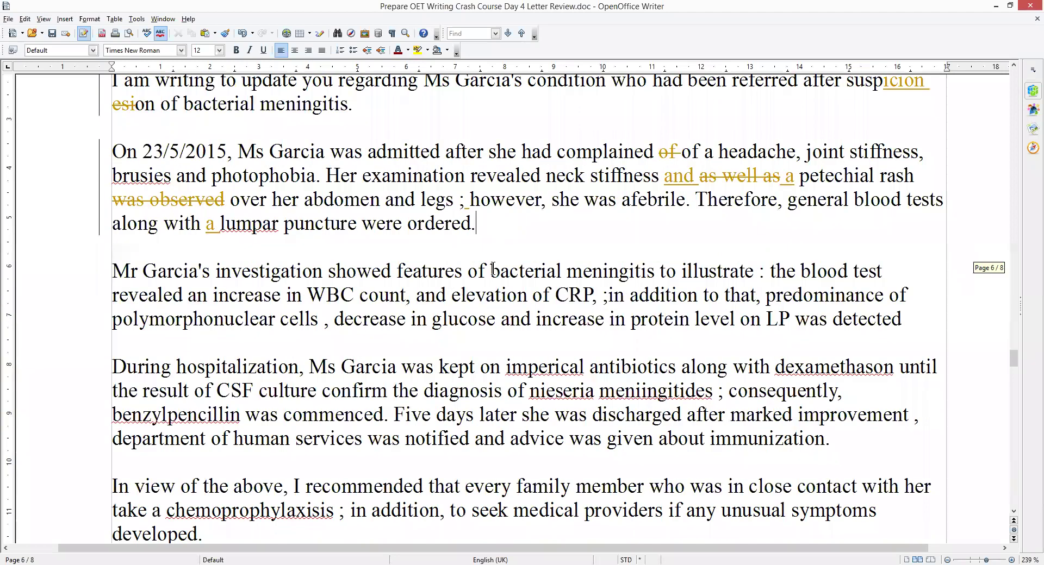
scroll(139, 234, "down", 1)
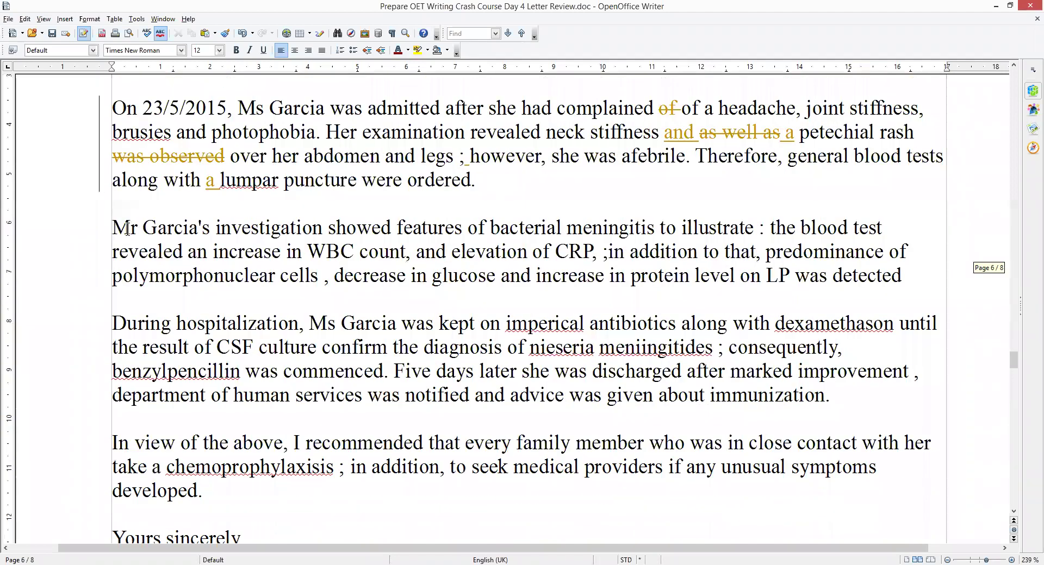
Step: Change 'Mr' to 'Ms' at the start of the investigation paragraph
left_click(127, 230)
type("s")
key("Delete")
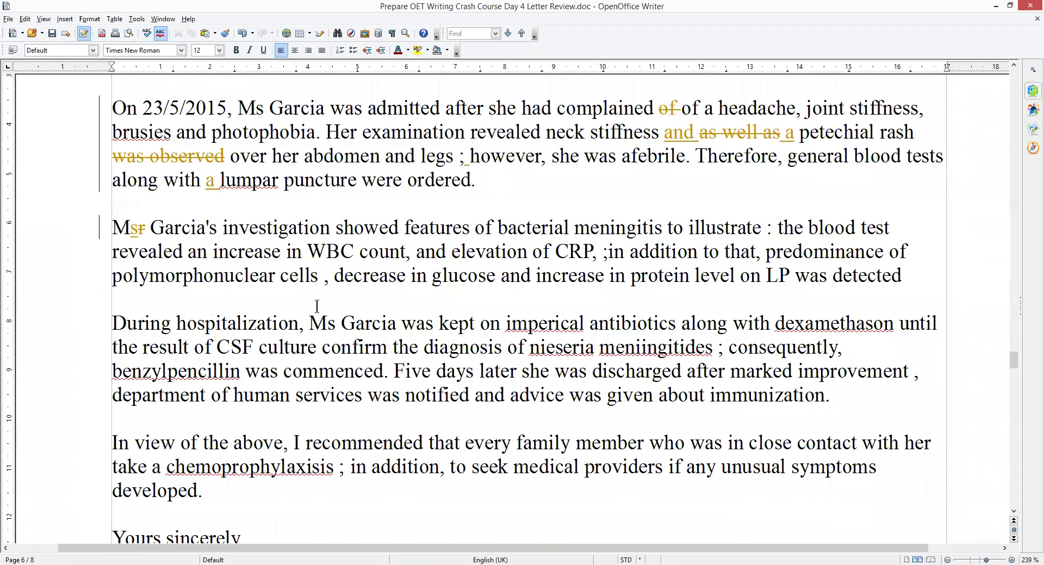
key("Down")
key("Down")
key("Down")
Step: Delete the words 'to illustrate' after 'meningitis' as a tracked change
left_click(334, 227)
key("shift+Home")
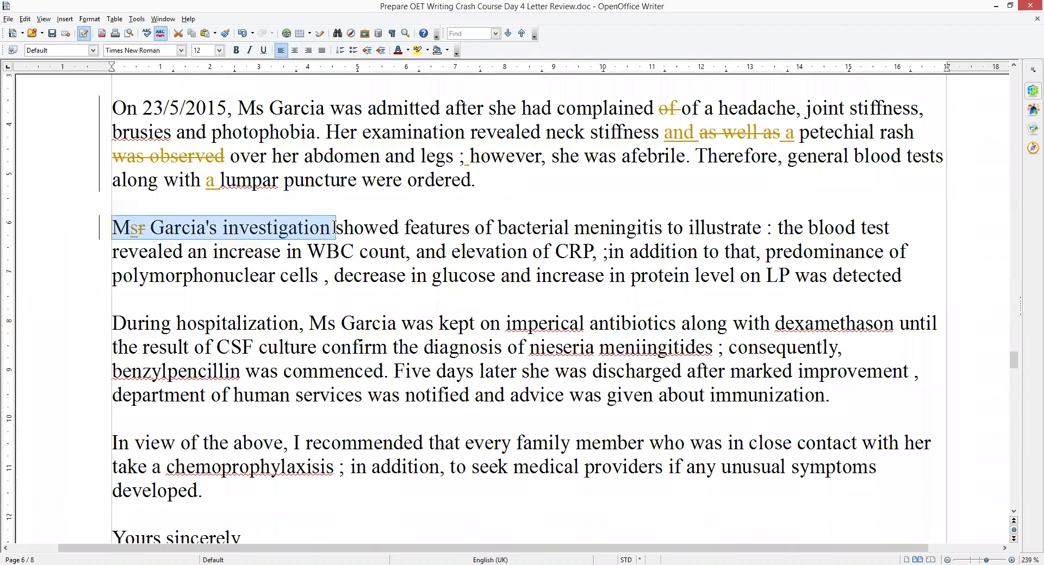
left_click(221, 304)
left_click(223, 231)
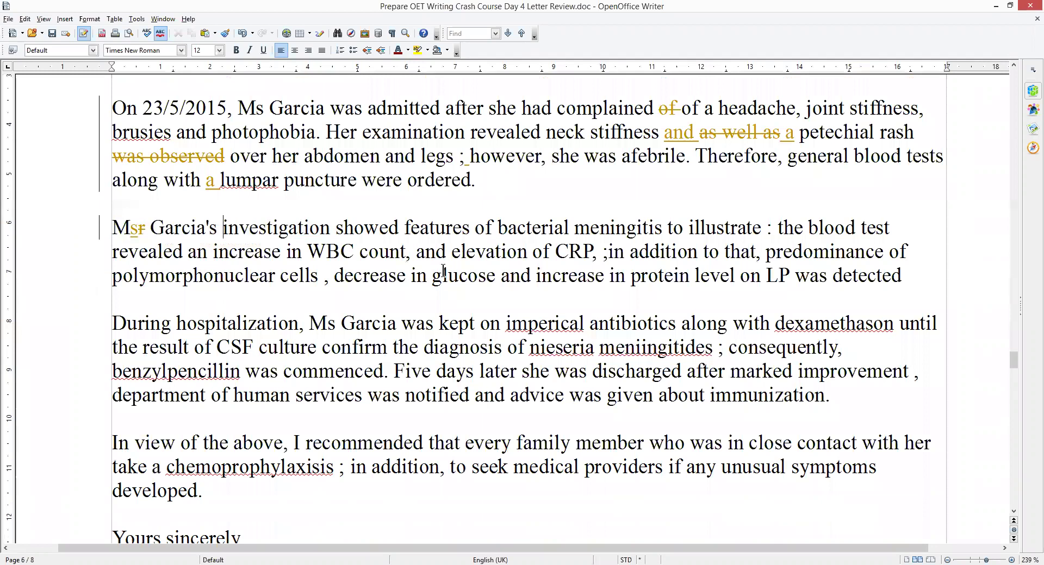
left_click(762, 229)
key("BackSpace")
key("BackSpace")
key("BackSpace")
key("BackSpace")
key("BackSpace")
key("BackSpace")
key("BackSpace")
key("BackSpace")
key("BackSpace")
key("BackSpace")
key("BackSpace")
key("BackSpace")
key("BackSpace")
key("BackSpace")
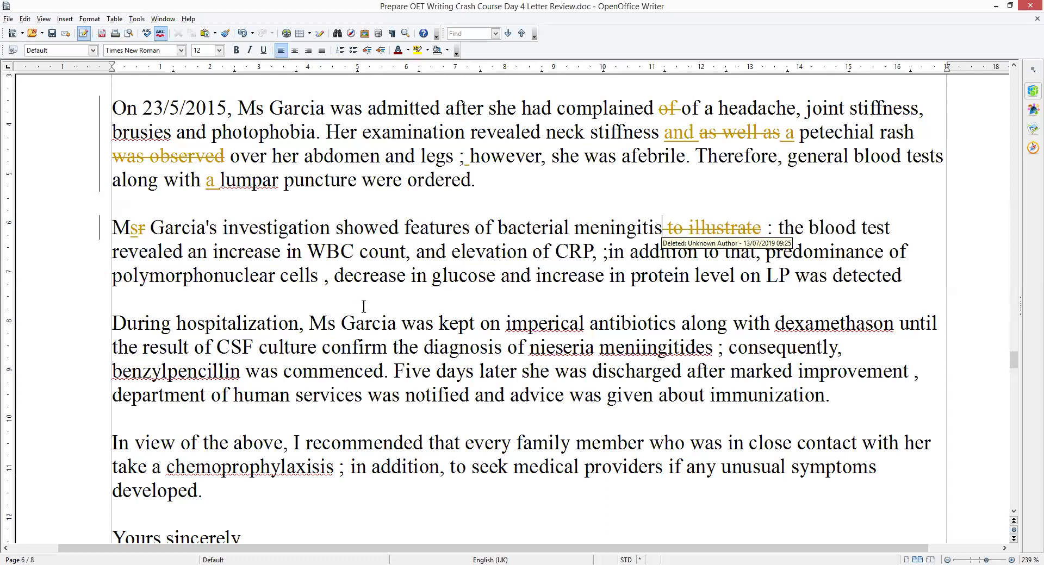
left_click(298, 302)
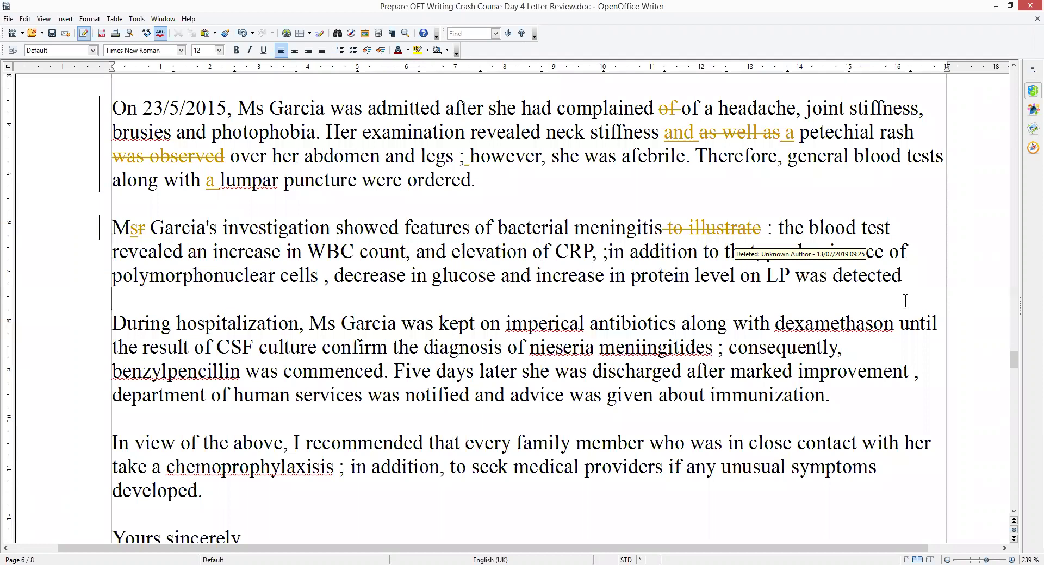
left_click(915, 277)
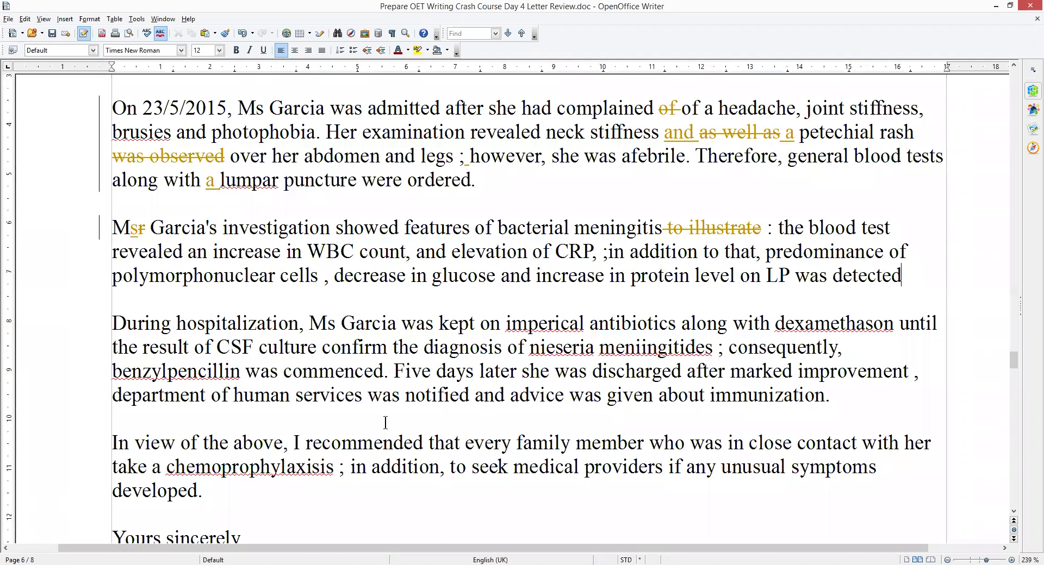
Step: Insert 'showing a' before 'marked', 'the' before 'department' and 'she was' before 'advice'
scroll(385, 423, "down", 1)
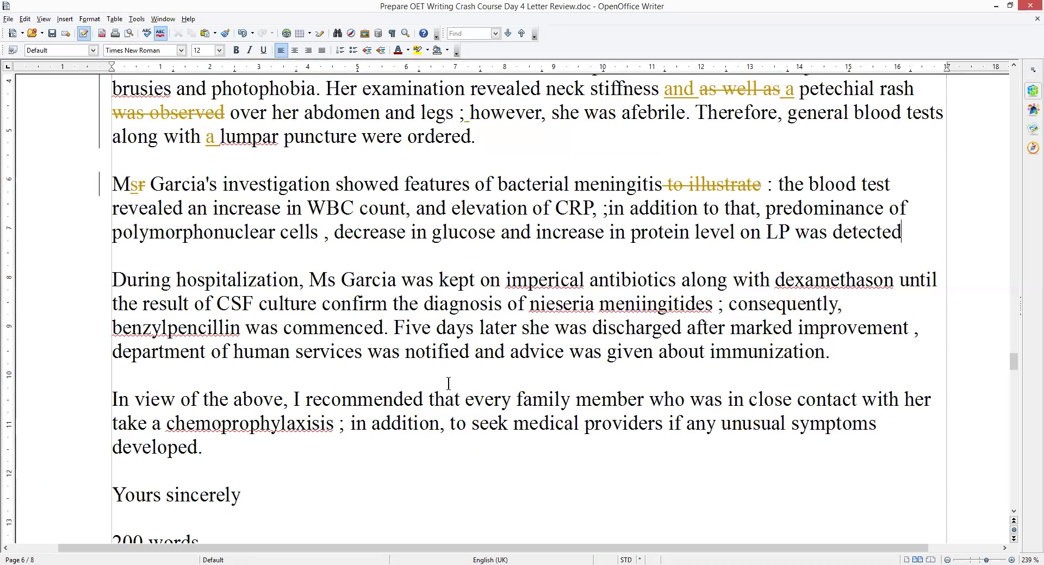
left_click(730, 327)
type("sh")
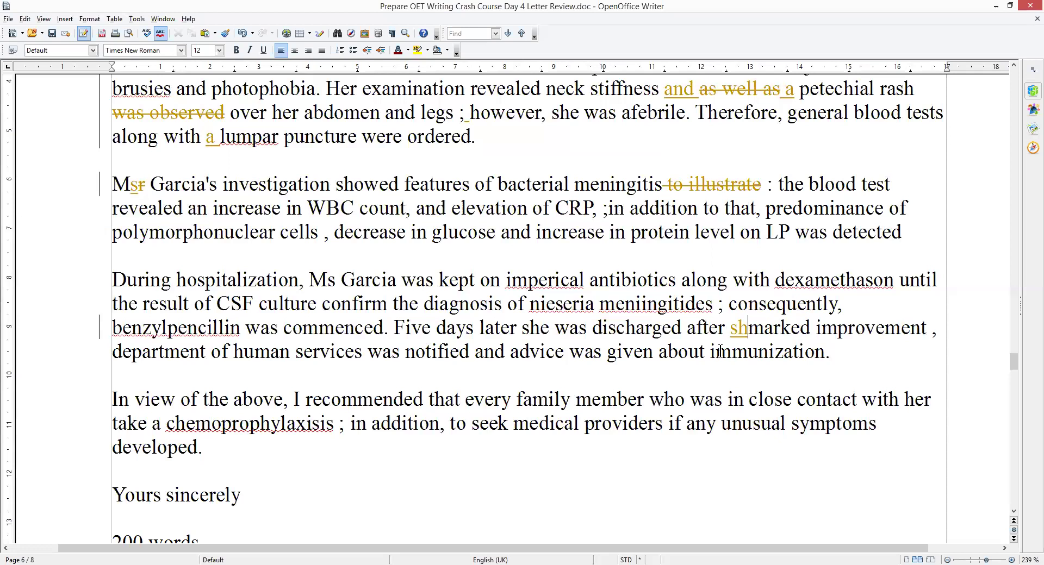
type("owing a")
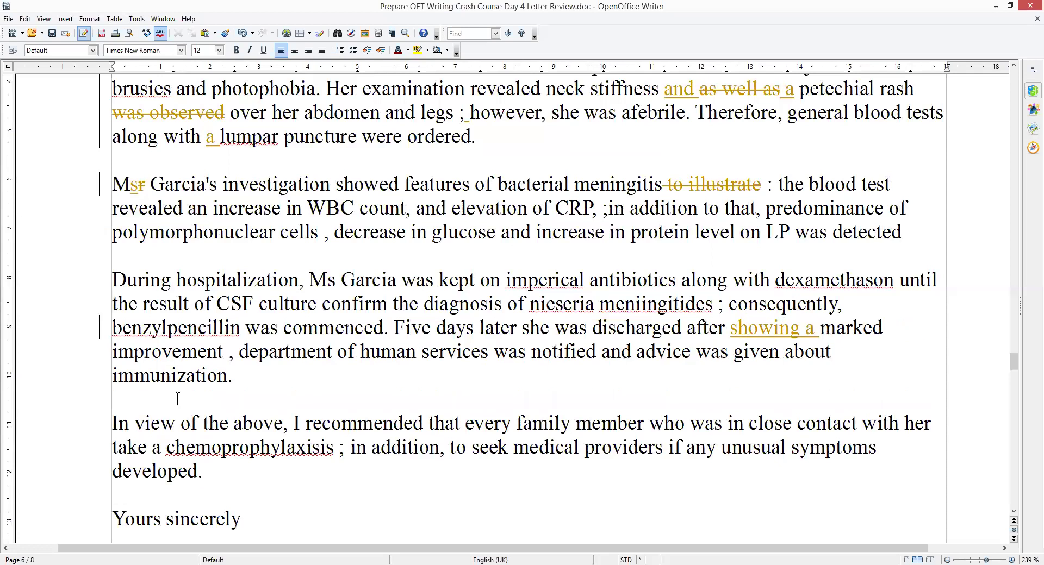
left_click(240, 351)
type("the")
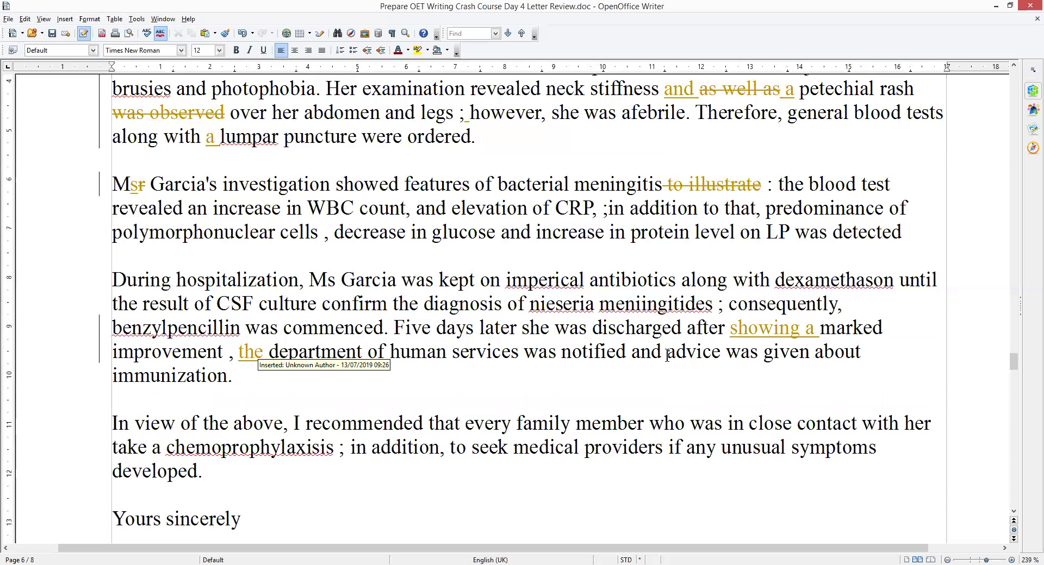
left_click(667, 355)
type("she was")
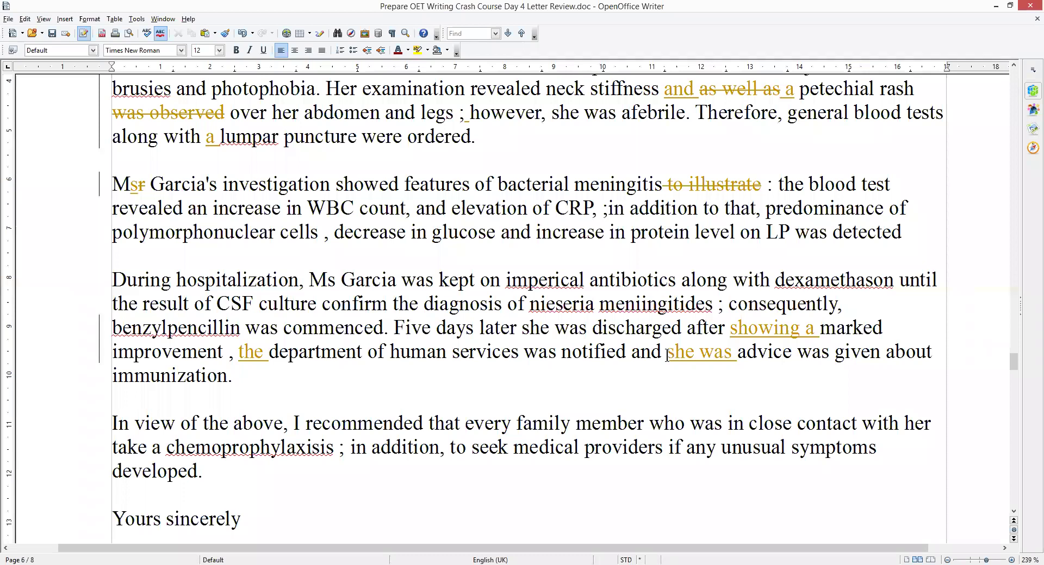
Step: Complete 'she was given' and delete the repeated 'was given' after 'advice'
left_click(554, 326)
left_click(682, 326, "shift")
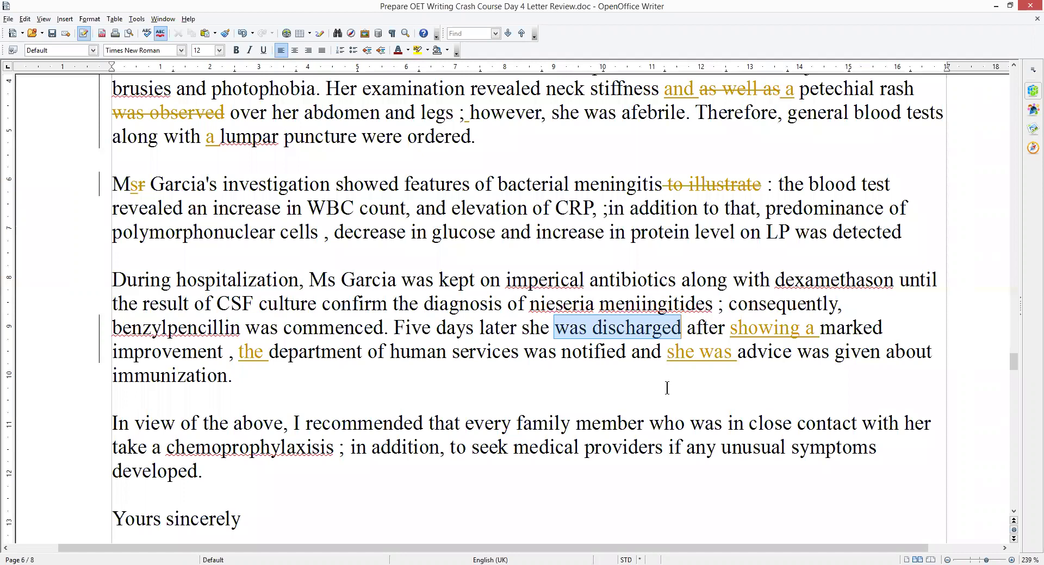
left_click(667, 388)
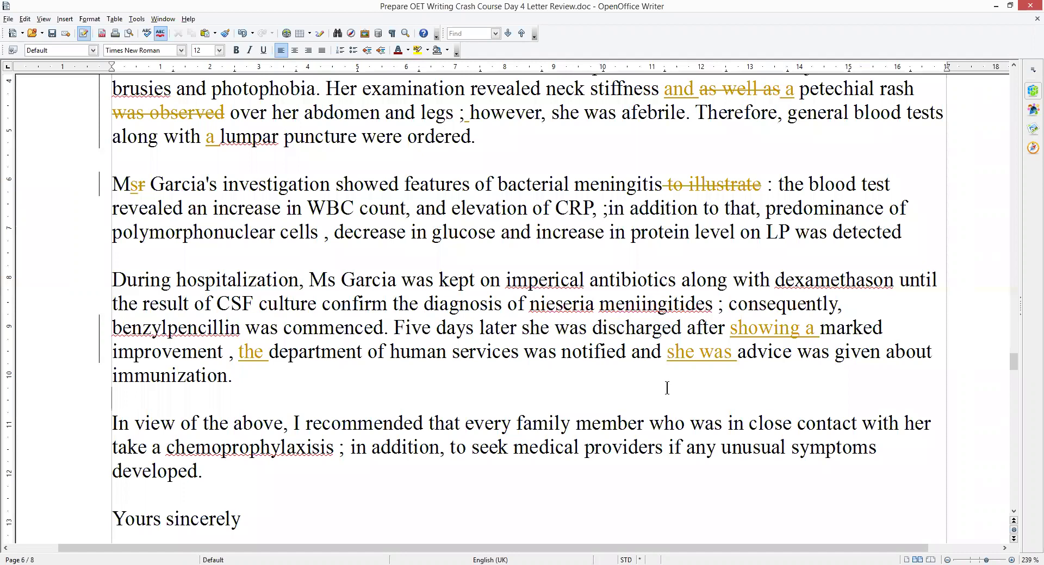
left_click(737, 356)
type("given")
key("Right")
key("Right")
key("Right")
key("Right")
key("Right")
key("Right")
key("Right")
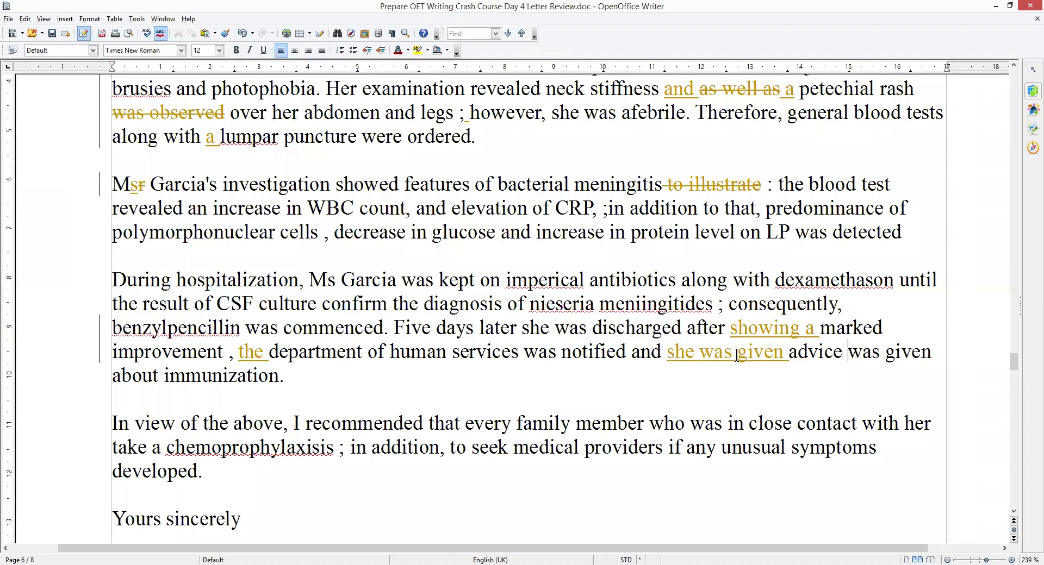
key("Delete")
key("Delete")
key("Delete")
key("Delete")
key("Delete")
key("Delete")
key("Delete")
key("Delete")
key("Delete")
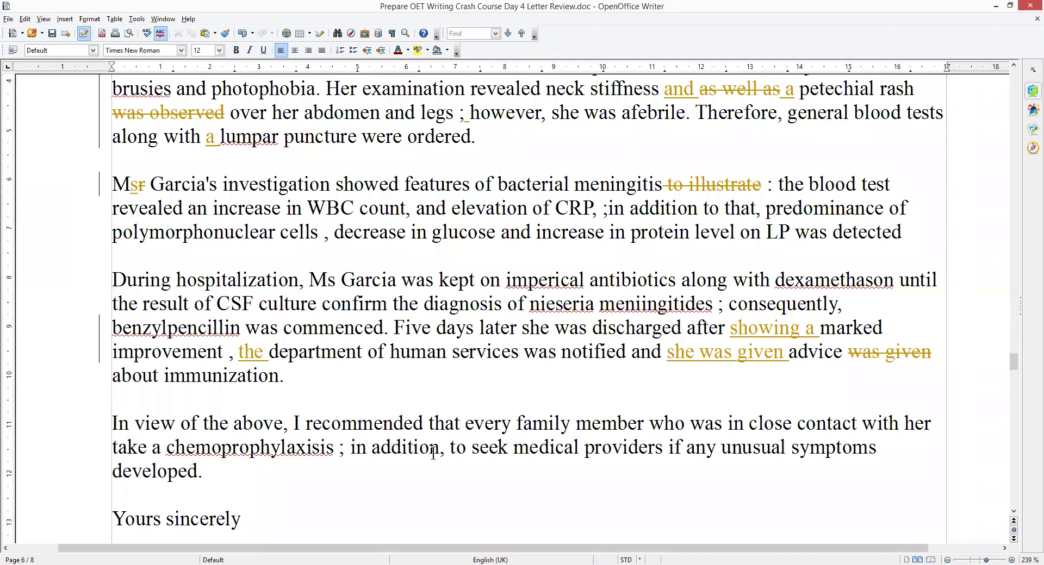
Step: Trim the 'ed' endings from 'recommended' and 'developed'
scroll(405, 389, "down", 1)
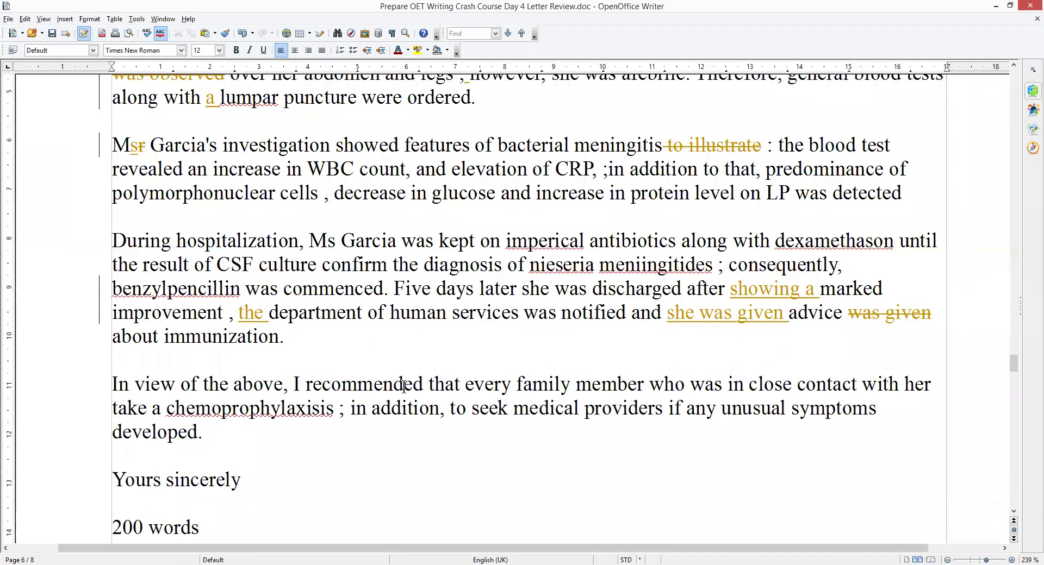
left_click(403, 387)
key("Delete")
key("Delete")
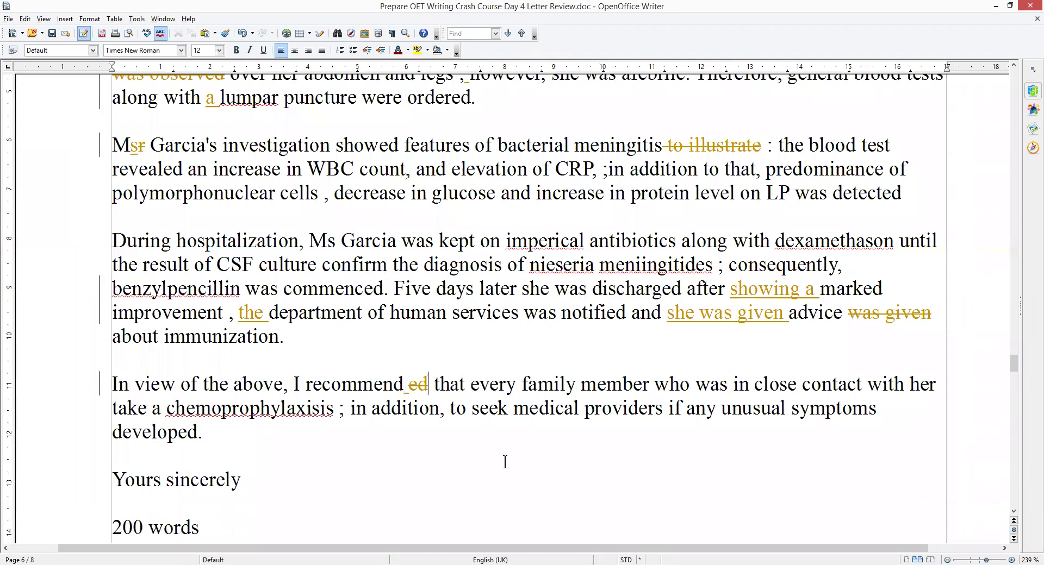
left_click(173, 435)
key("Delete")
key("Delete")
Step: Scroll past the page break to the page-7 referral letter about presumptive type II diabetes mellitus
scroll(173, 435, "up", 4)
scroll(174, 437, "down", 2)
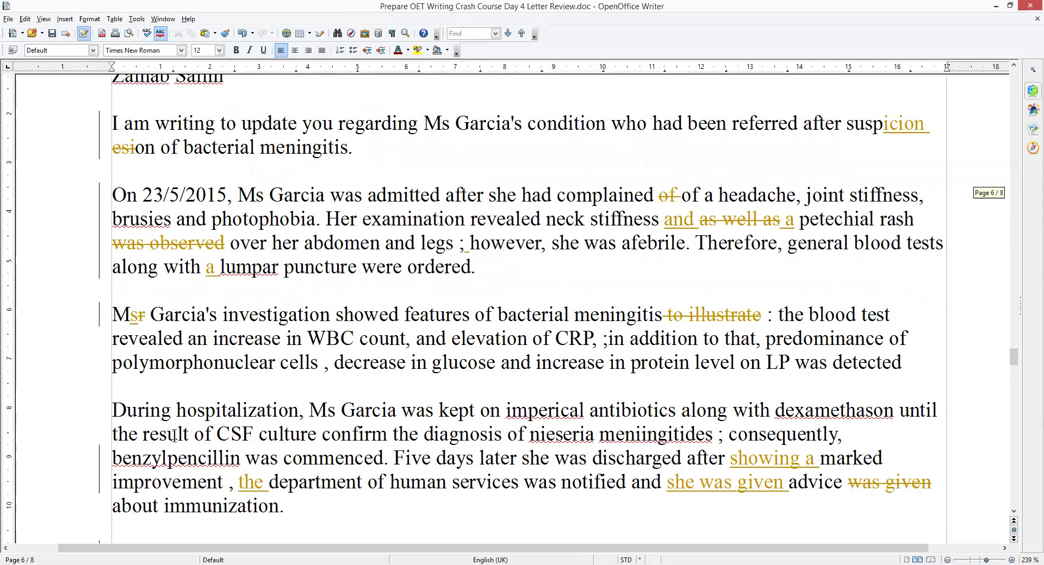
scroll(298, 341, "down", 1)
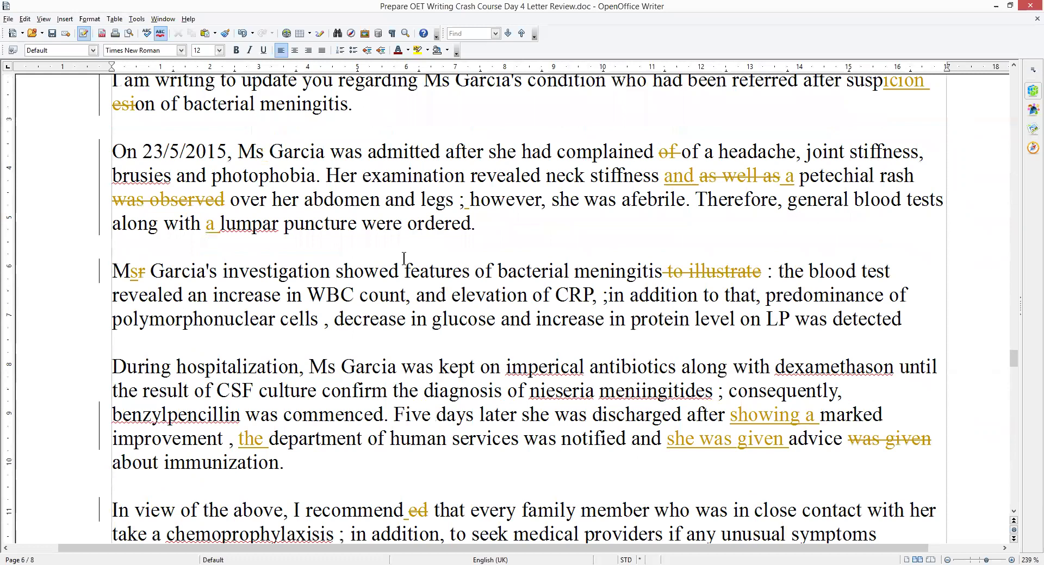
scroll(404, 258, "up", 3)
scroll(404, 258, "down", 1)
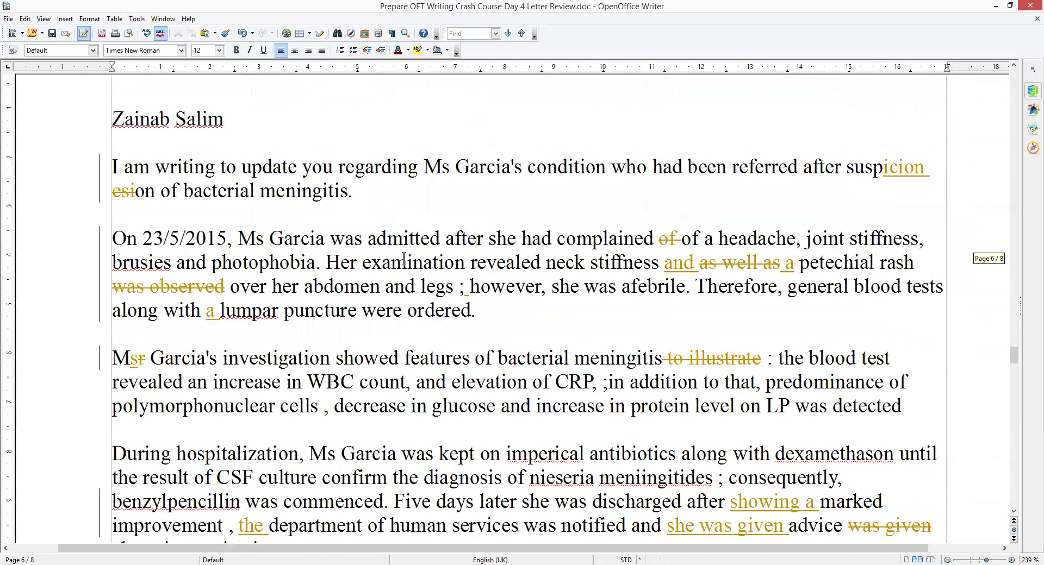
scroll(404, 258, "down", 2)
scroll(404, 258, "down", 3)
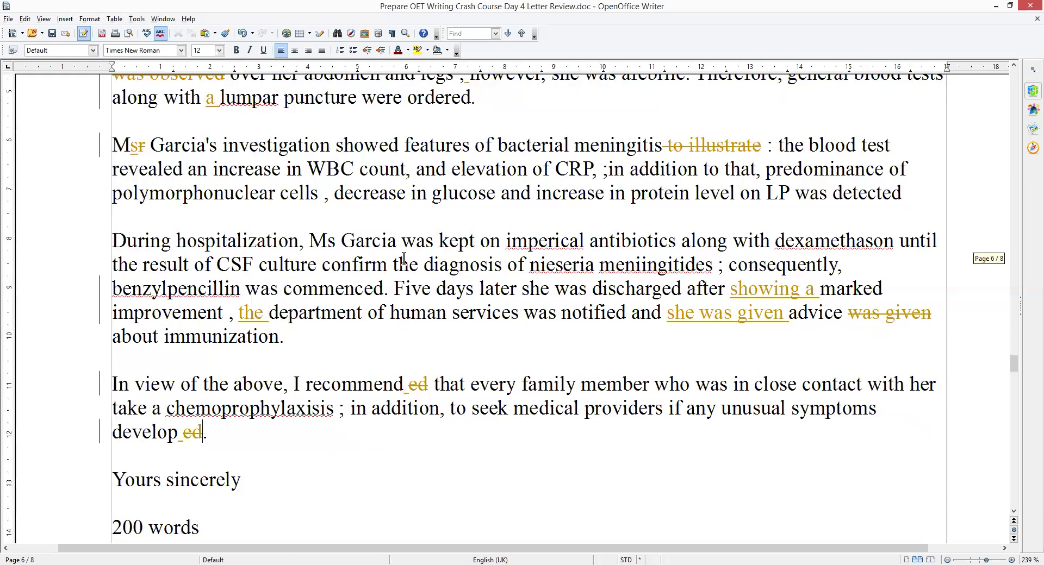
scroll(404, 258, "down", 5)
scroll(404, 258, "down", 15)
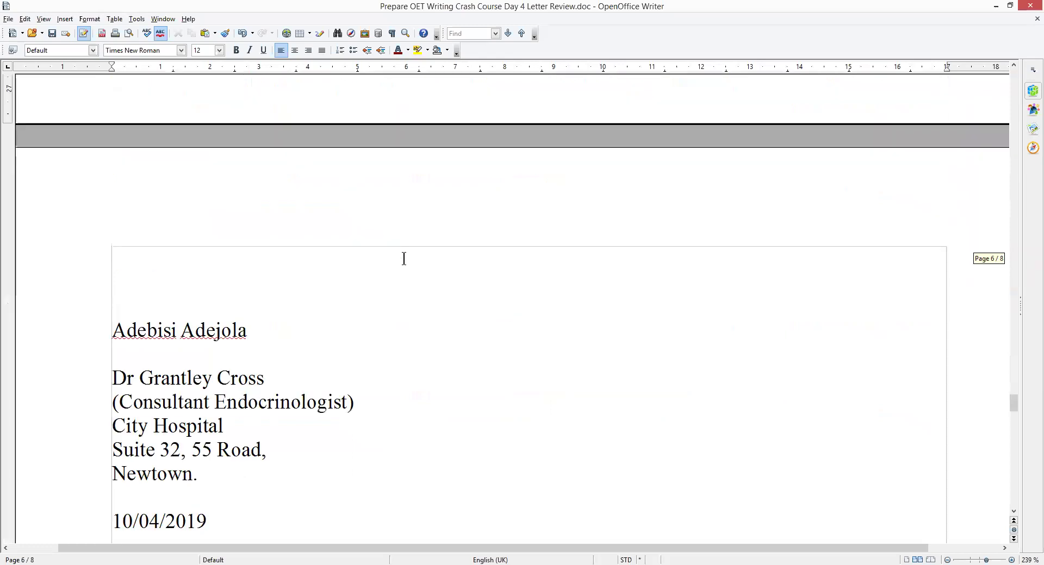
scroll(404, 259, "down", 3)
scroll(404, 259, "down", 20)
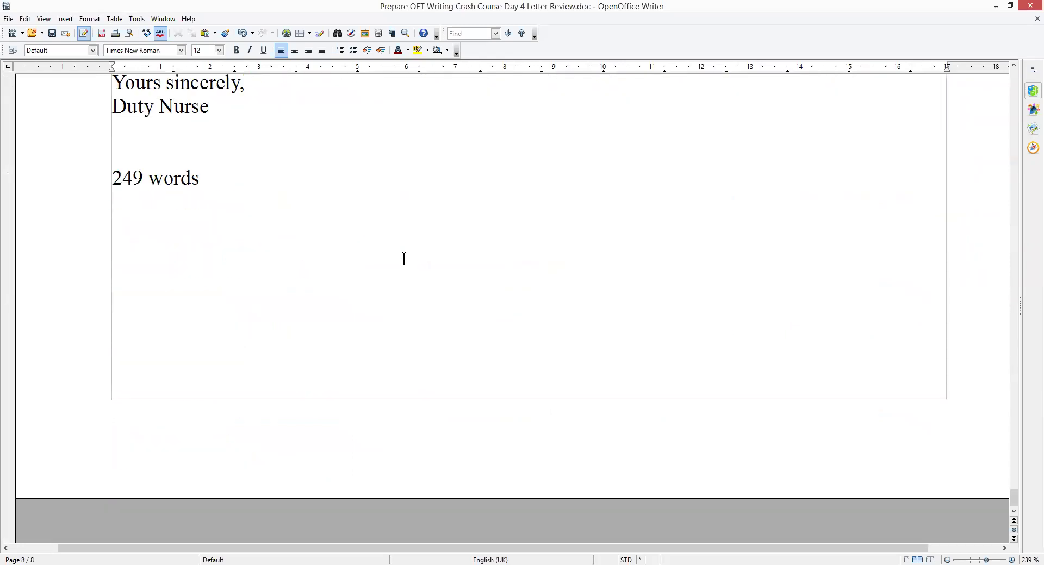
scroll(404, 258, "up", 20)
scroll(404, 258, "up", 3)
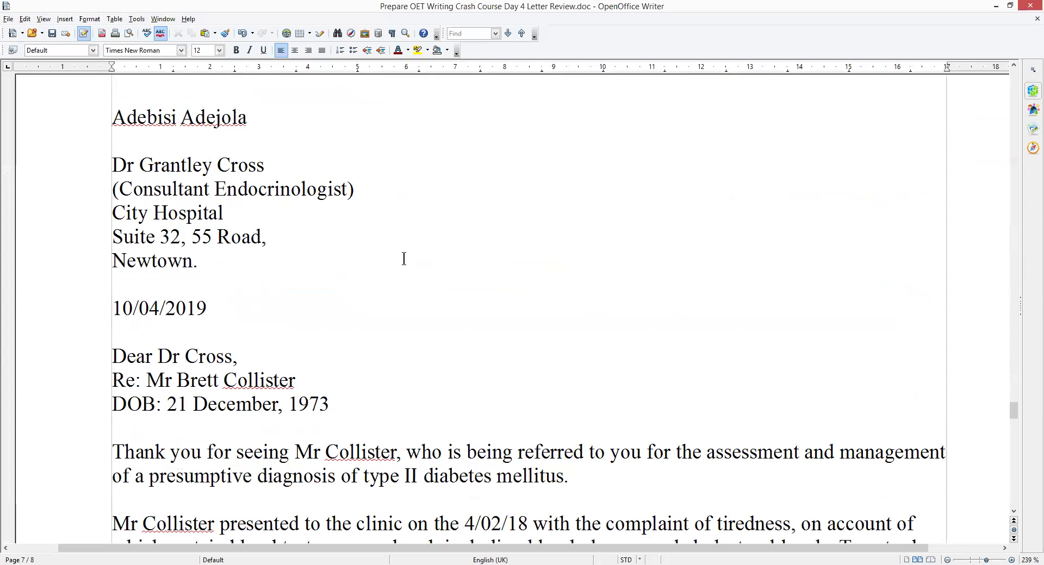
scroll(404, 258, "down", 1)
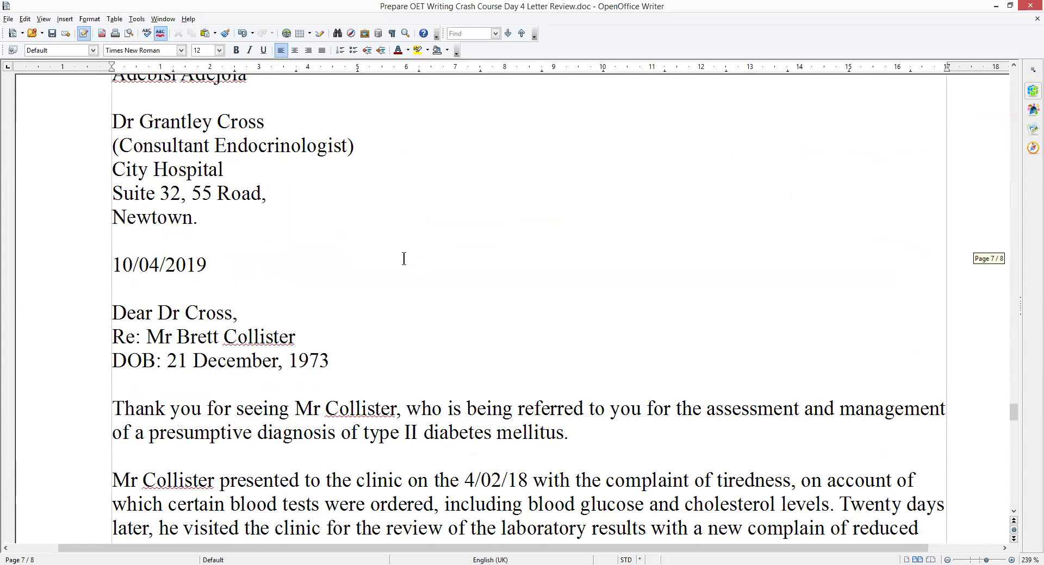
scroll(404, 259, "down", 2)
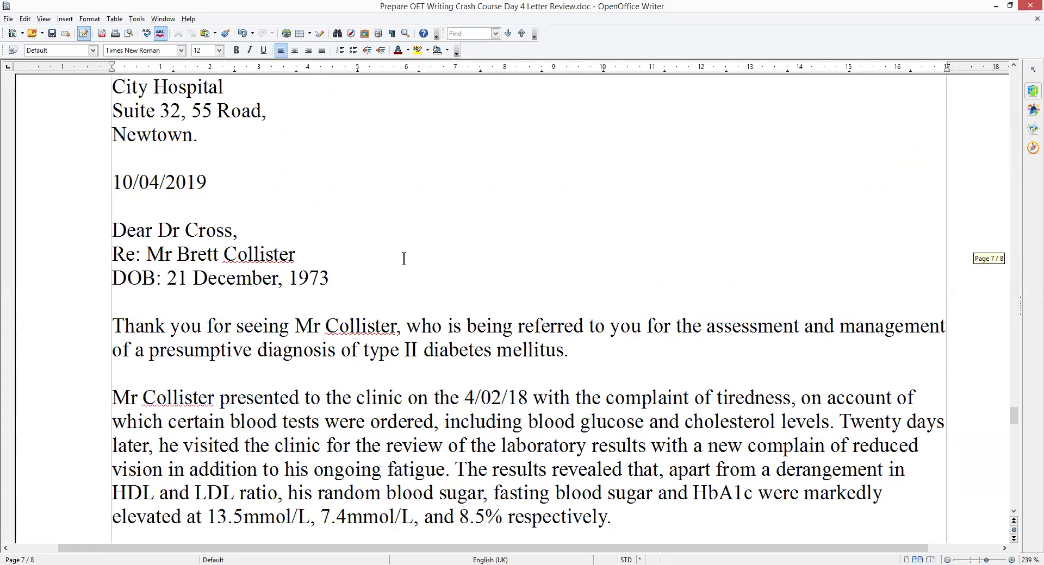
scroll(651, 260, "down", 1)
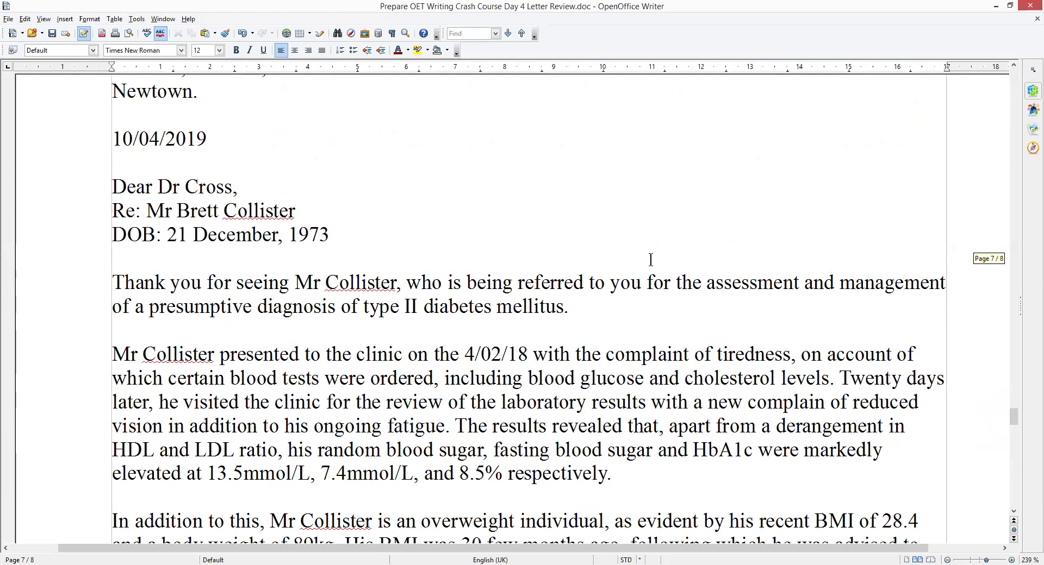
scroll(671, 232, "down", 1)
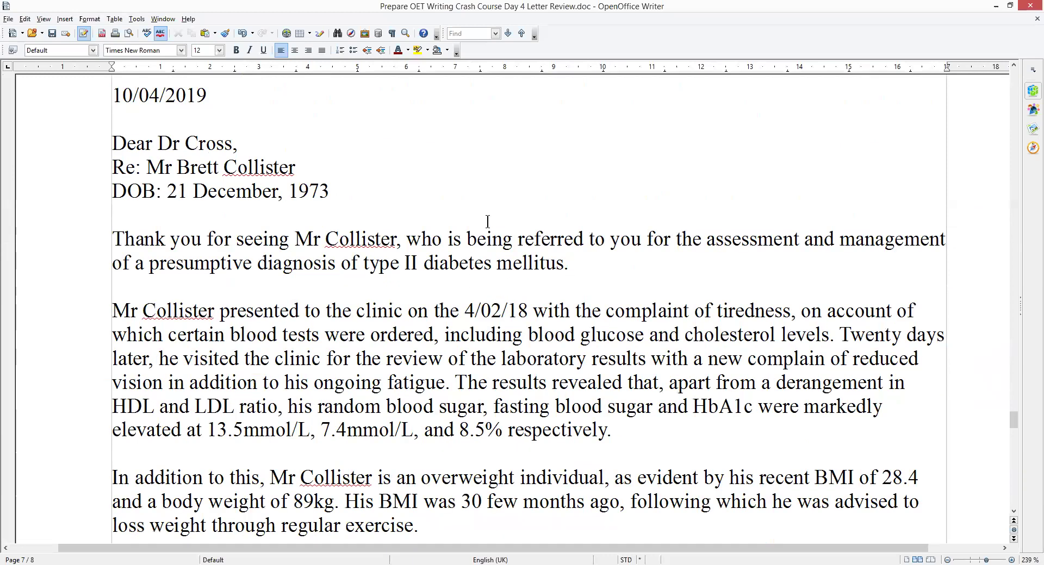
scroll(488, 223, "down", 2)
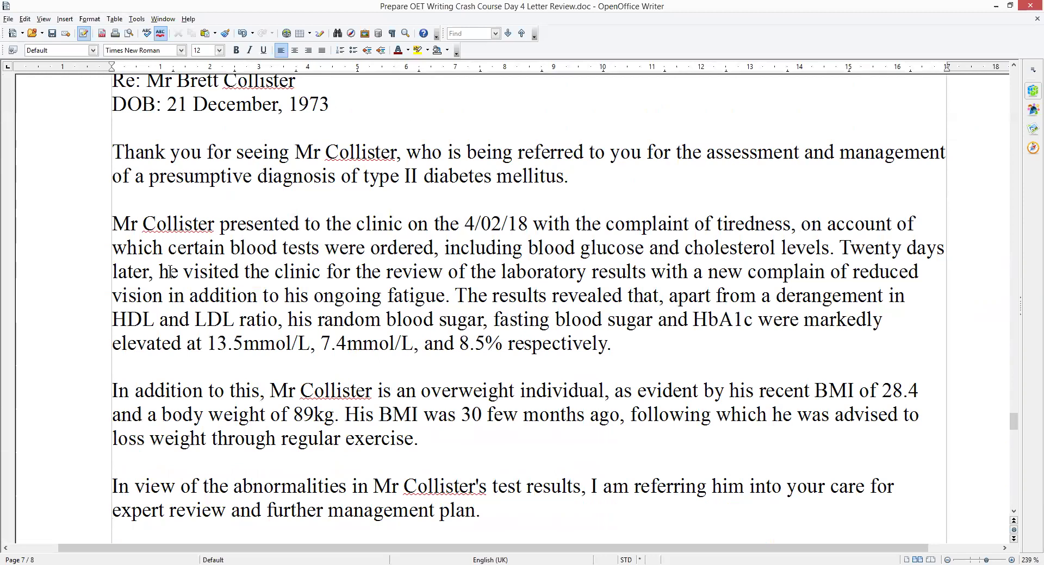
Step: Add a tracked 't' so 'new complain' reads 'new complaint'
left_click(822, 272)
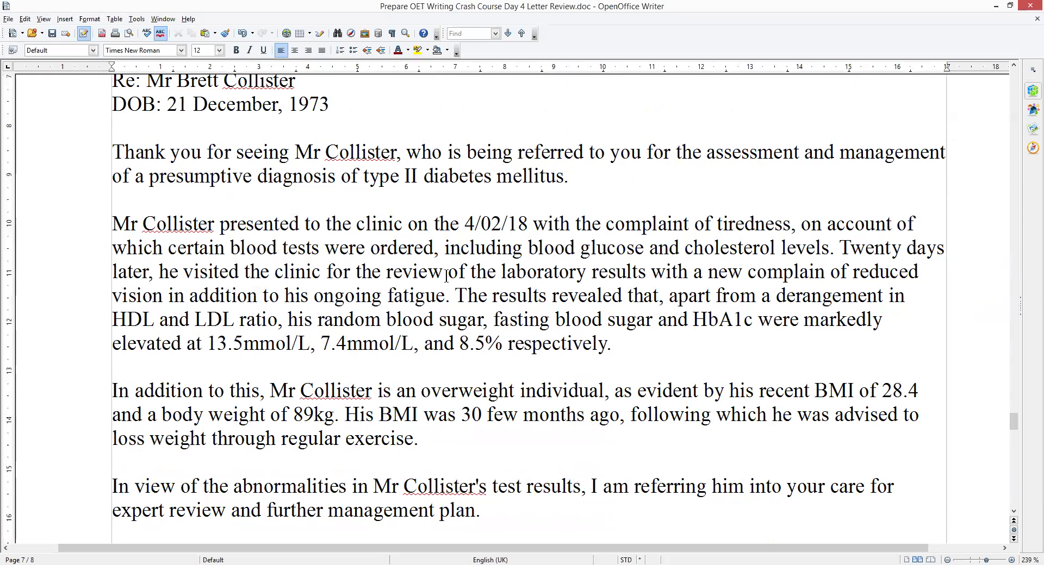
type("t")
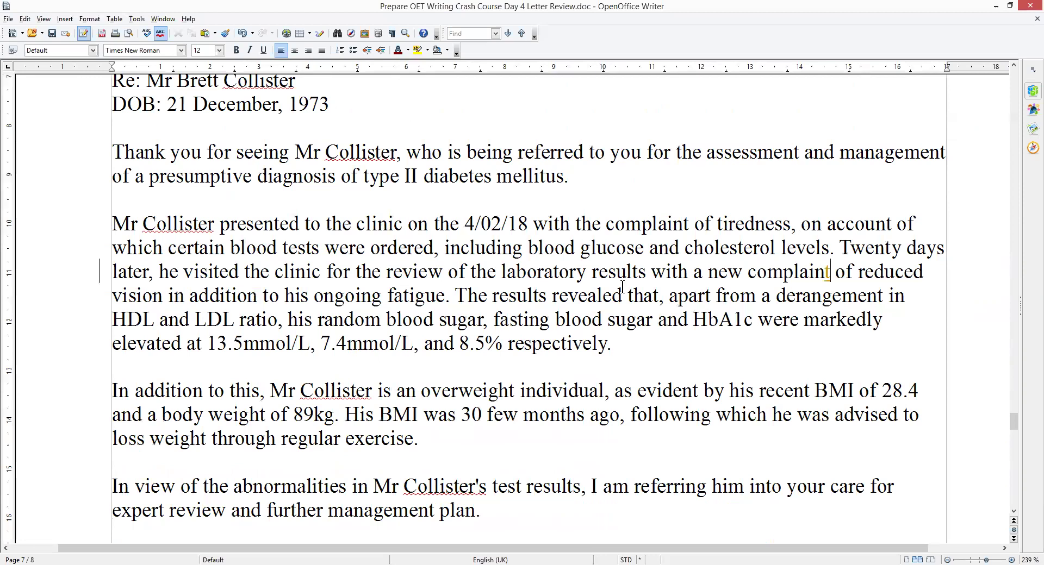
scroll(179, 281, "down", 2)
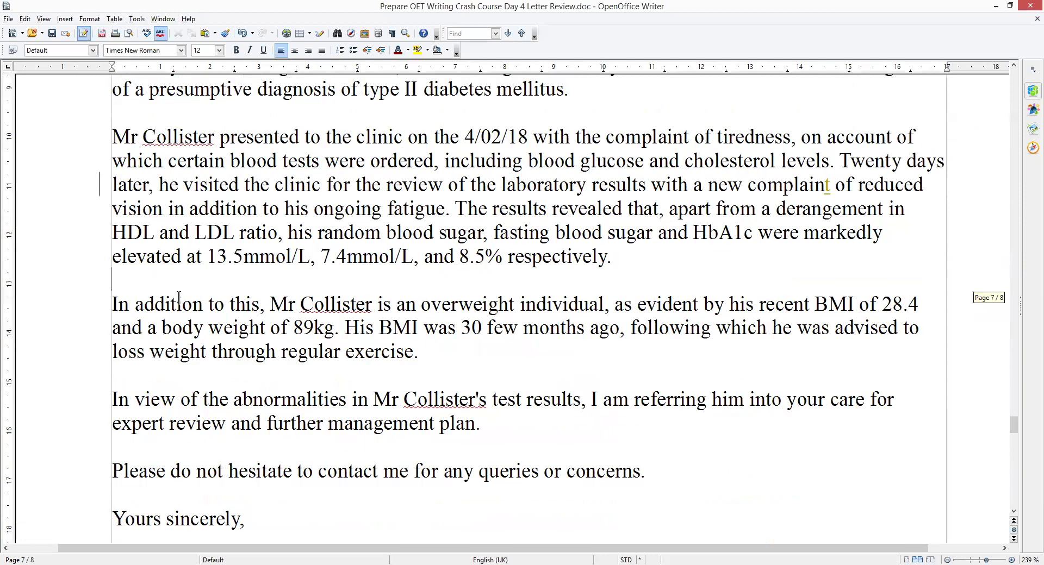
scroll(432, 325, "down", 1)
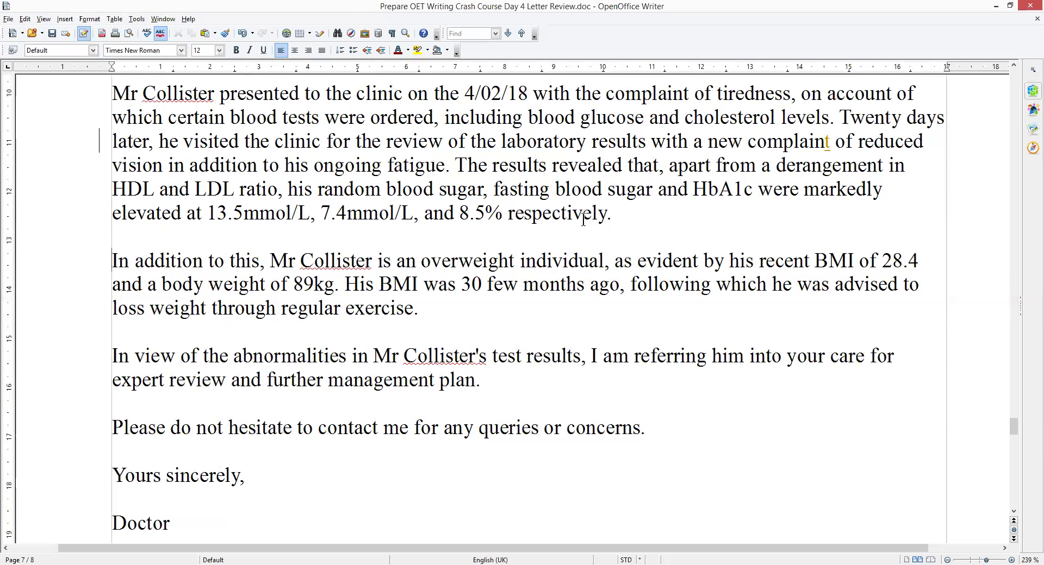
scroll(121, 264, "up", 3)
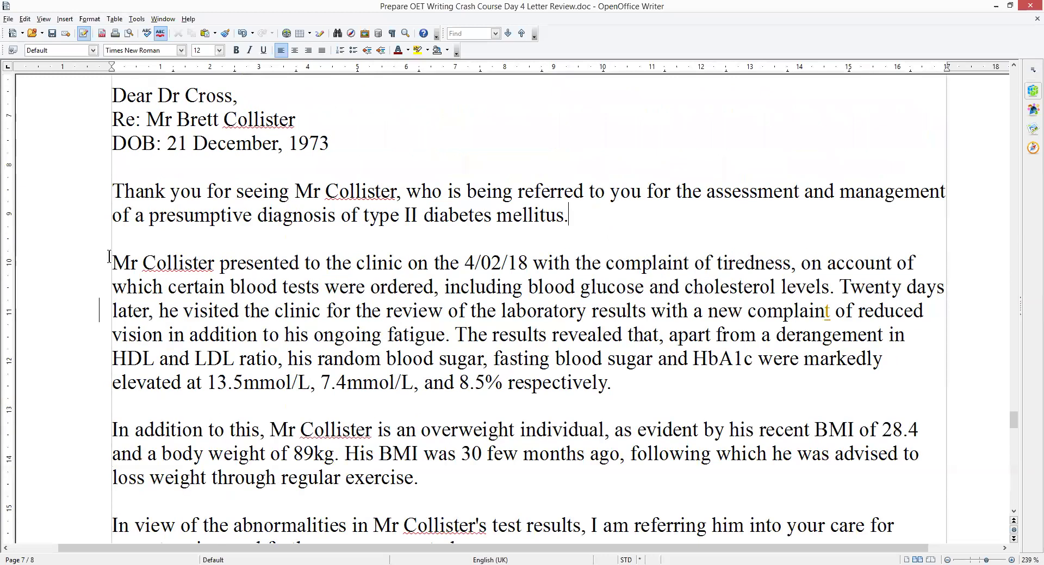
scroll(110, 256, "down", 3)
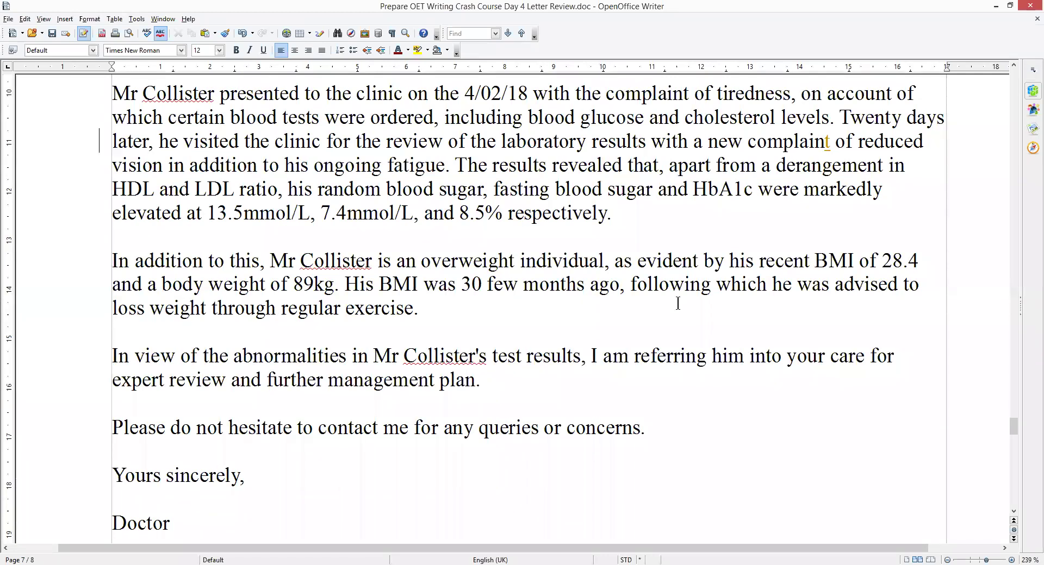
Step: Insert a tracked 'a' so the sentence reads 'His BMI was 30 a few months ago'
left_click(489, 284)
type("a")
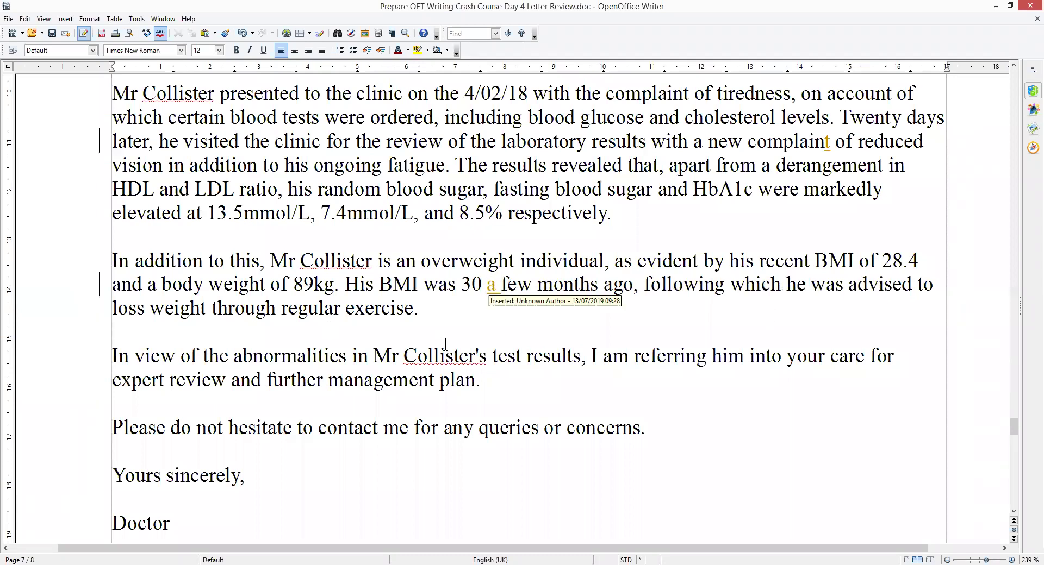
scroll(445, 344, "up", 3)
scroll(445, 344, "up", 1)
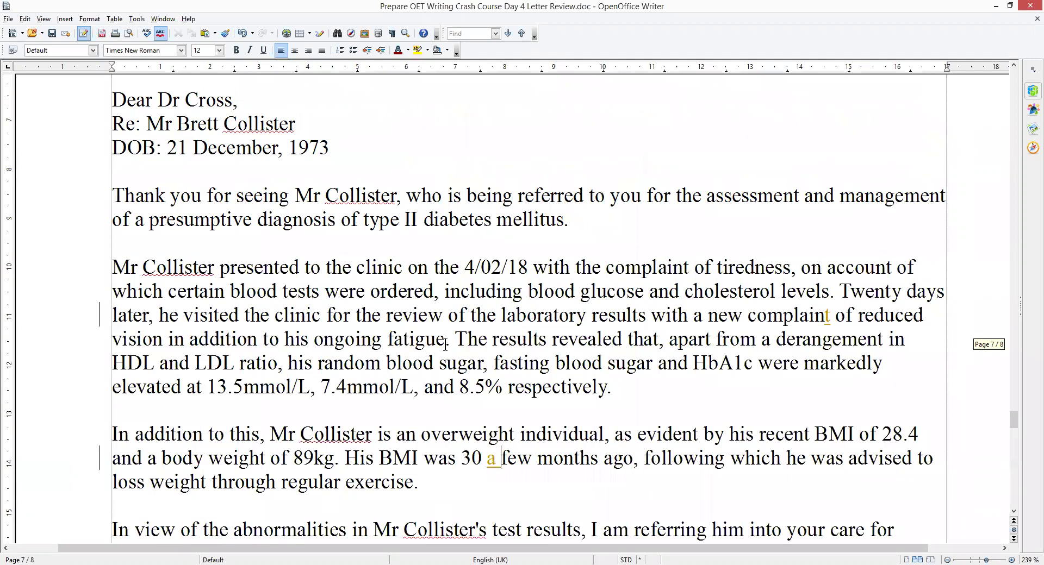
scroll(445, 344, "down", 3)
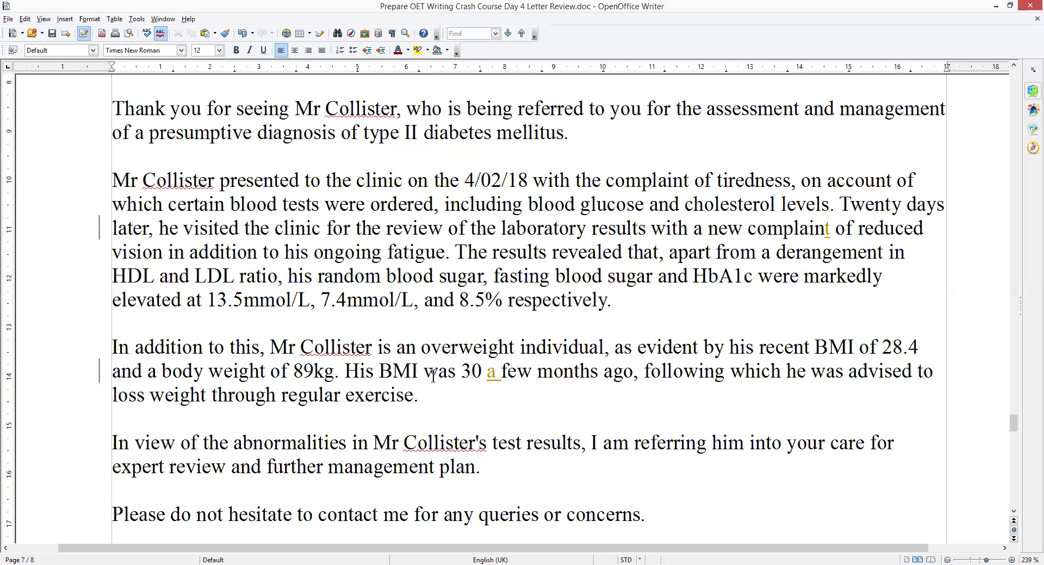
Step: Scroll past the page break to page 8 to read the final urgent admission letter
scroll(433, 375, "down", 6)
scroll(433, 376, "down", 7)
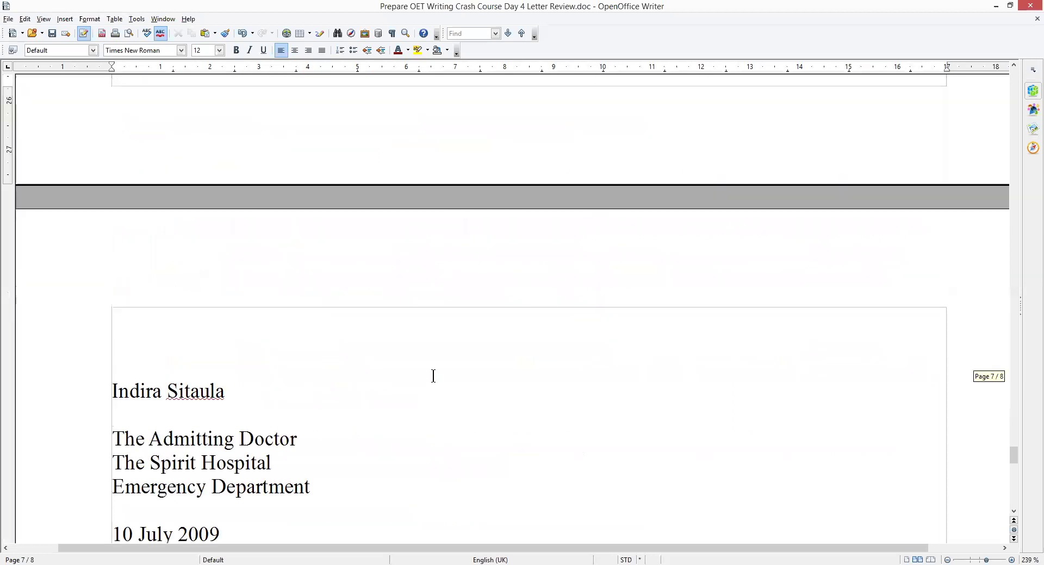
scroll(433, 376, "down", 4)
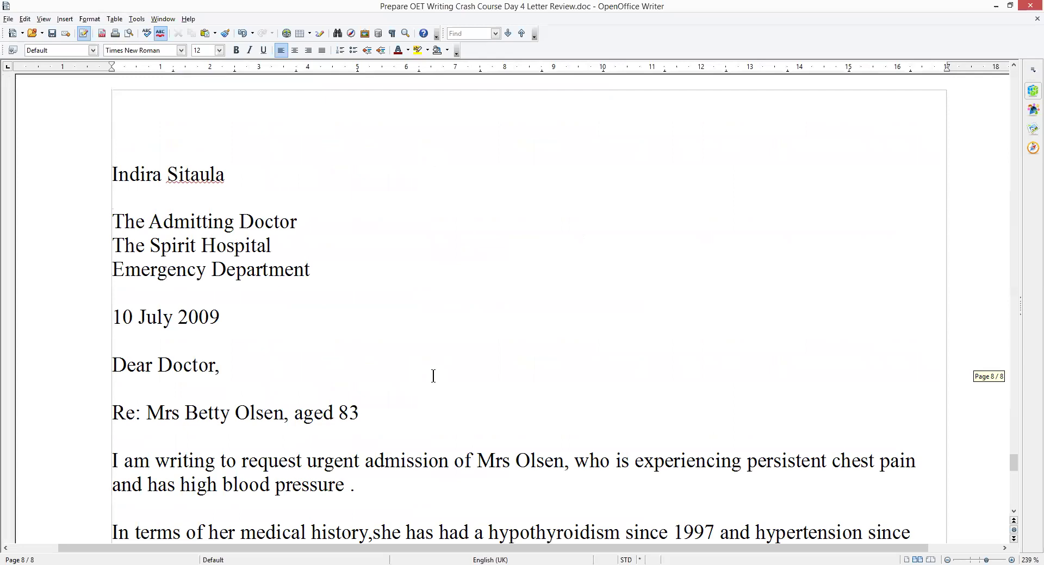
scroll(434, 376, "down", 4)
scroll(434, 376, "down", 1)
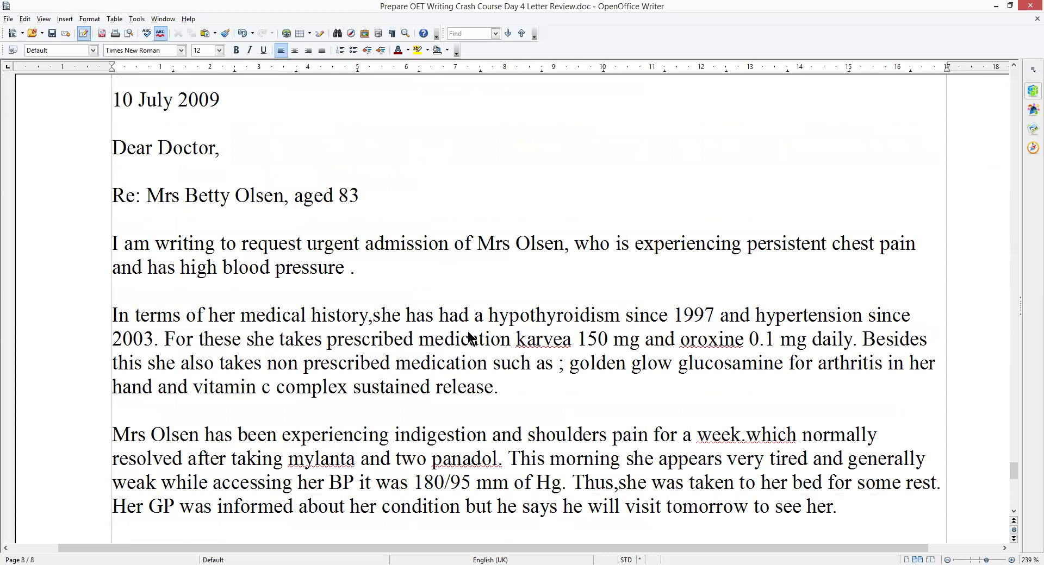
scroll(269, 284, "down", 2)
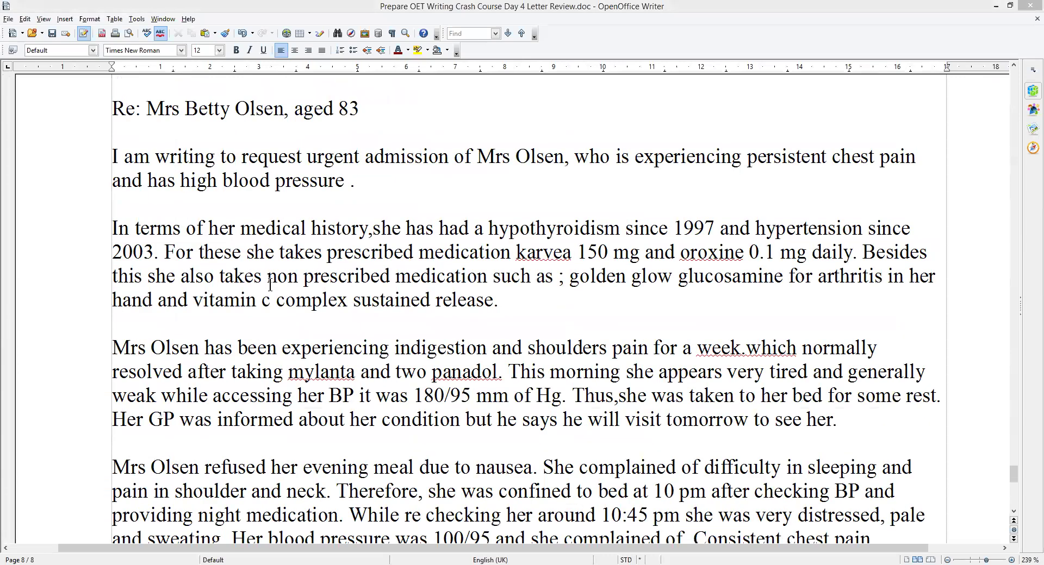
Step: Add a space after 'history,', delete 'a' before hypothyroidism, and drop 'shoulders' plural and the period after 'week'
left_click(372, 232)
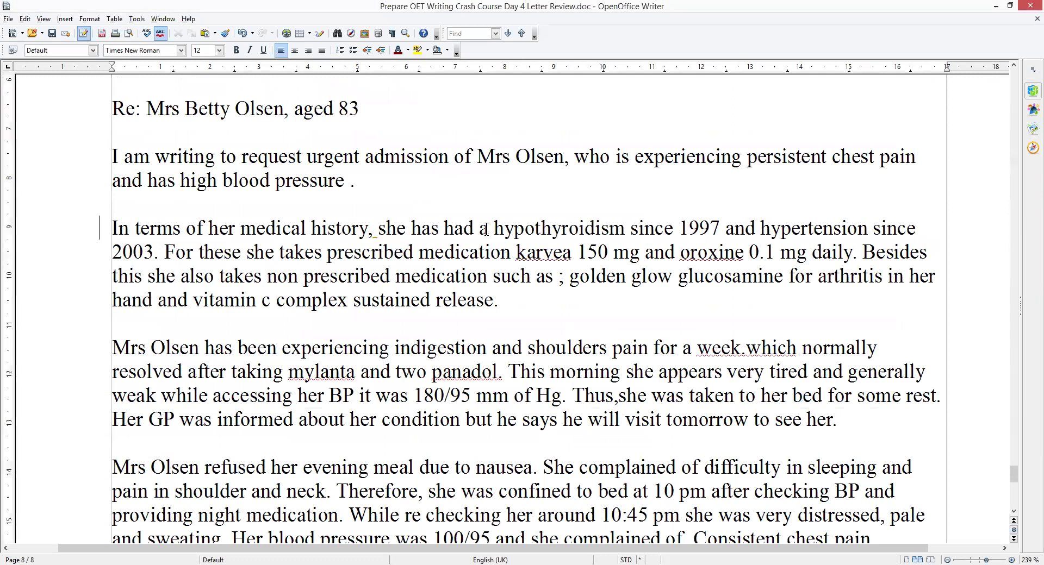
double_click(485, 229)
key("Delete")
scroll(601, 223, "down", 1)
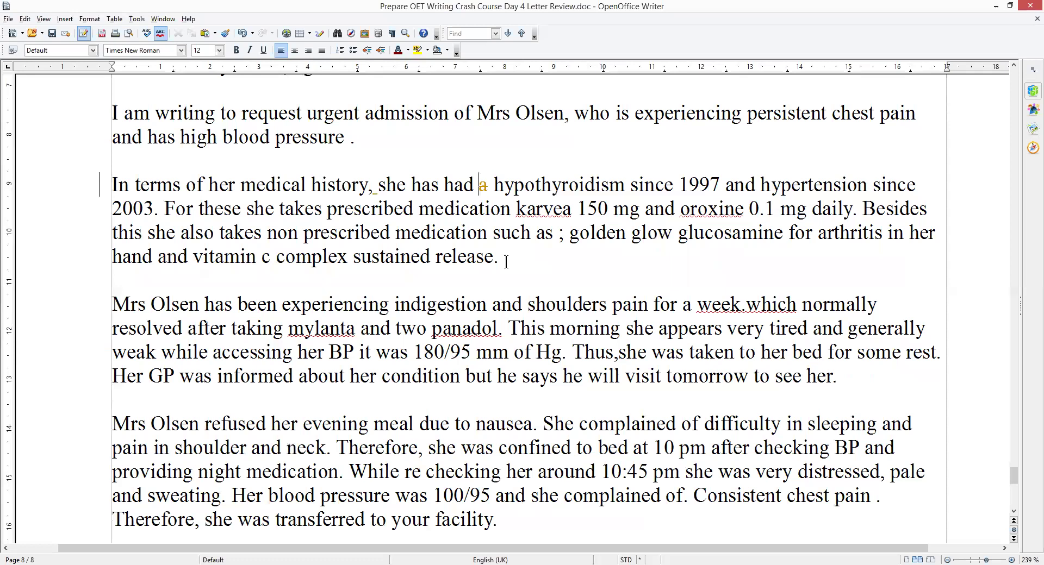
scroll(553, 258, "down", 1)
left_click(606, 263)
key("BackSpace")
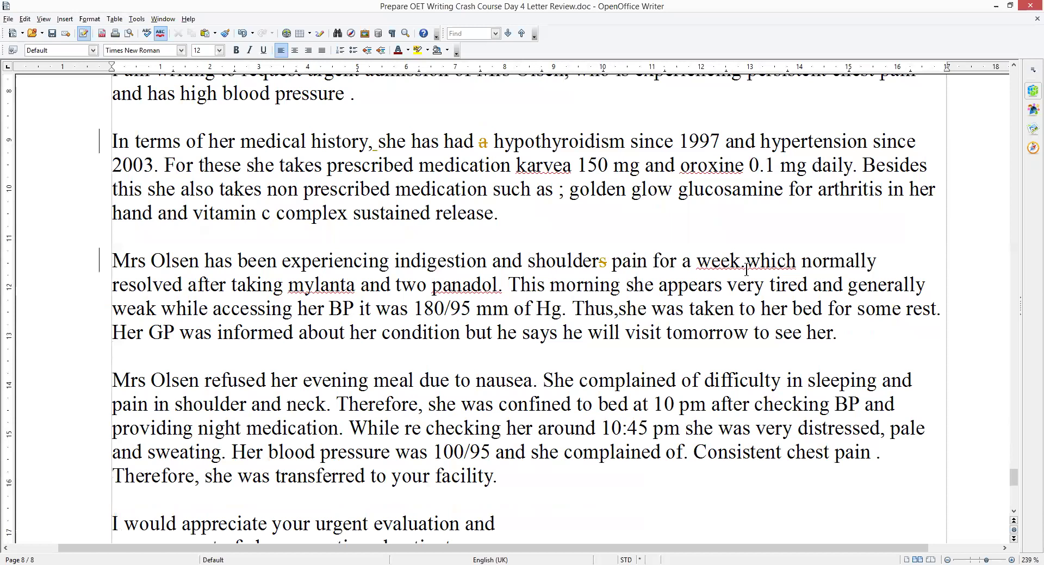
key("BackSpace")
Step: Insert 'was' before 'resolved', a comma after 'weak', and replace 'accessing' with 'assessing'
left_click(113, 285)
type("was")
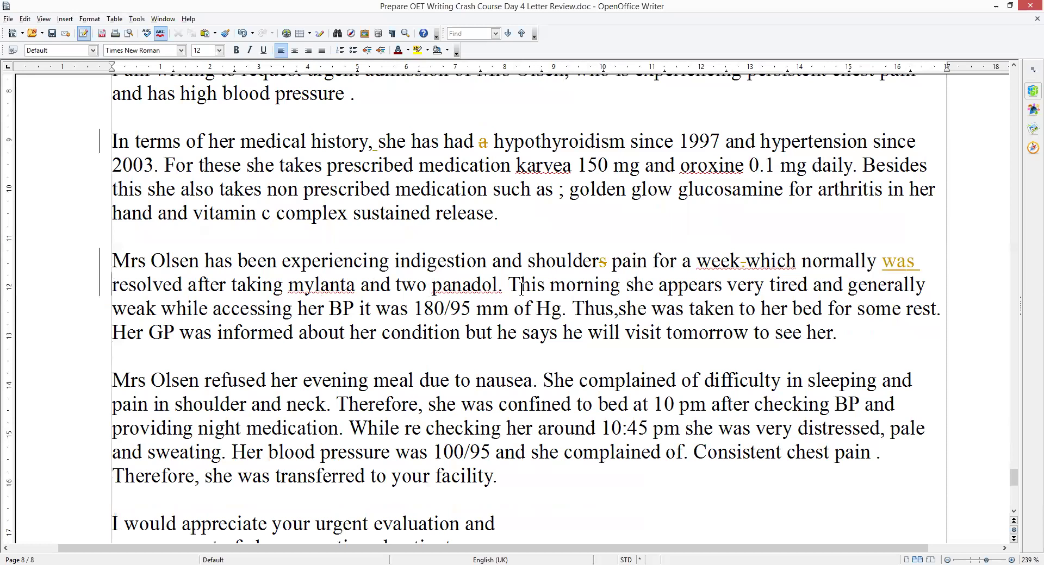
left_click(154, 311)
type(",")
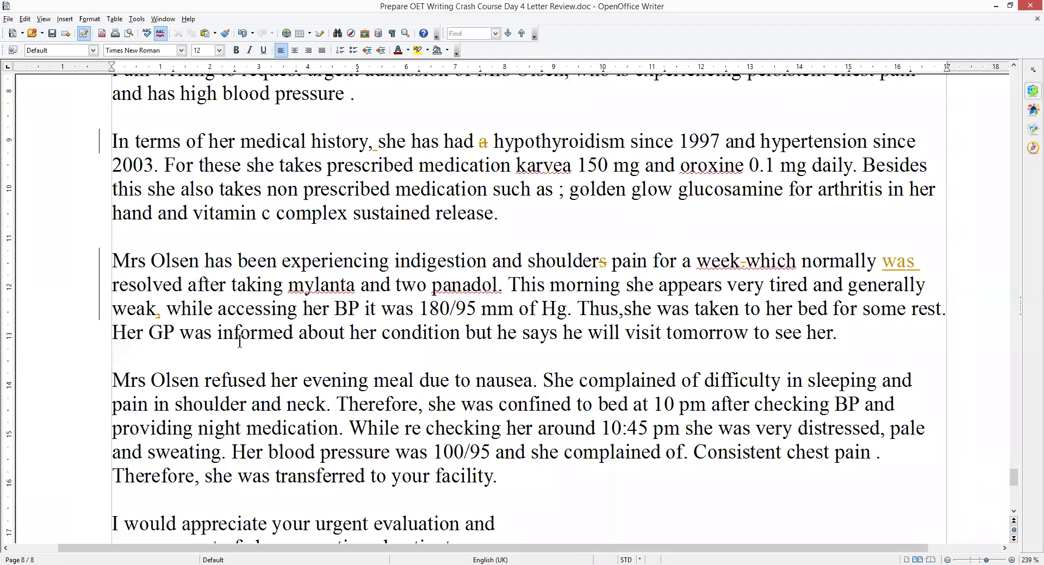
left_click(218, 310)
type("assessi")
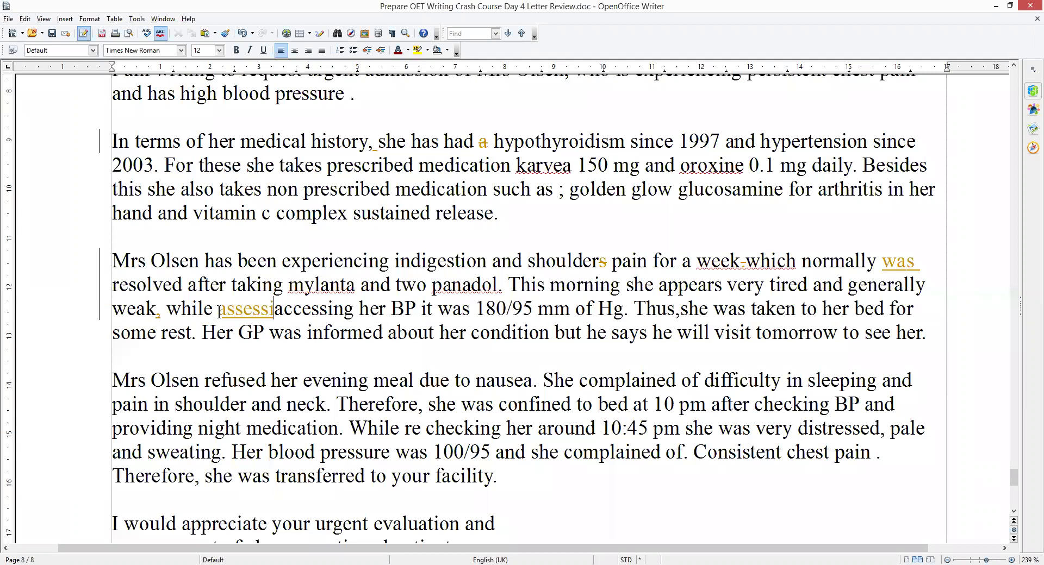
type("ng")
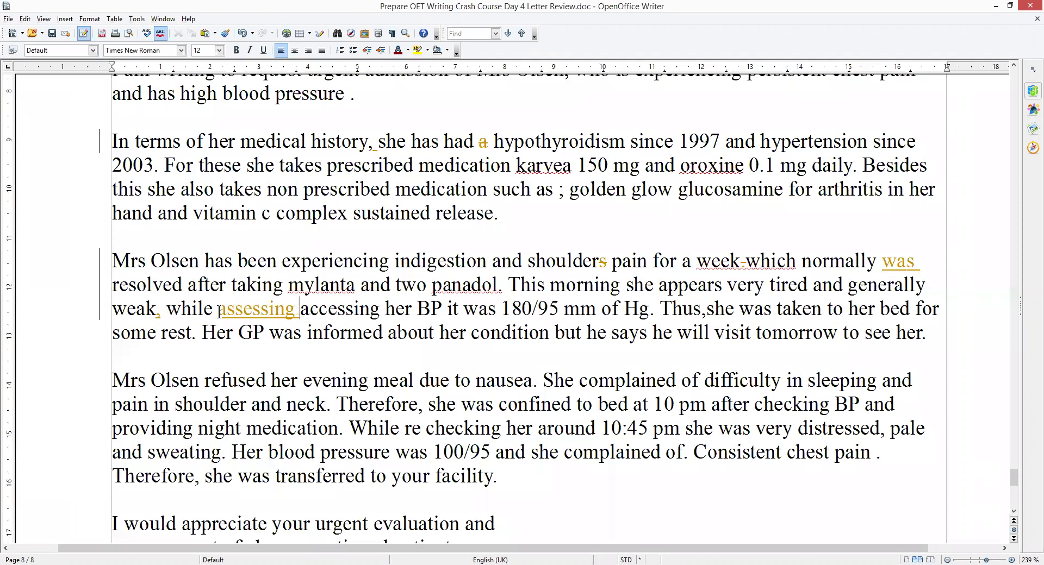
key("Delete")
key("Delete")
key("Delete")
key("Delete")
key("Delete")
key("Delete")
key("Delete")
key("Delete")
key("Delete")
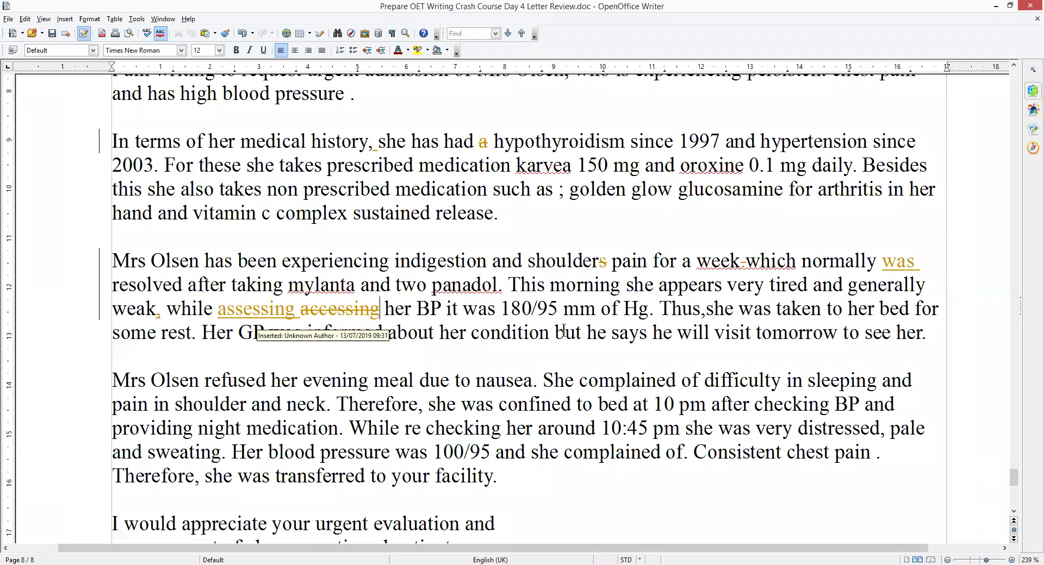
Step: Add a space in 'Thus,she' and change 'visit tomorrow to see her' to 'visit her tomorrow'
left_click(709, 310)
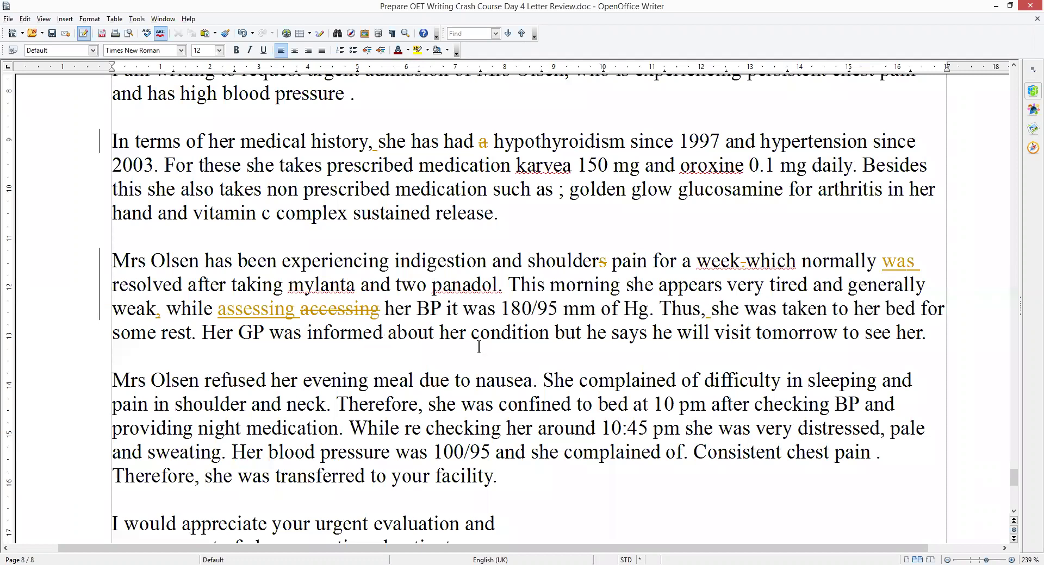
left_click(756, 332)
type("her")
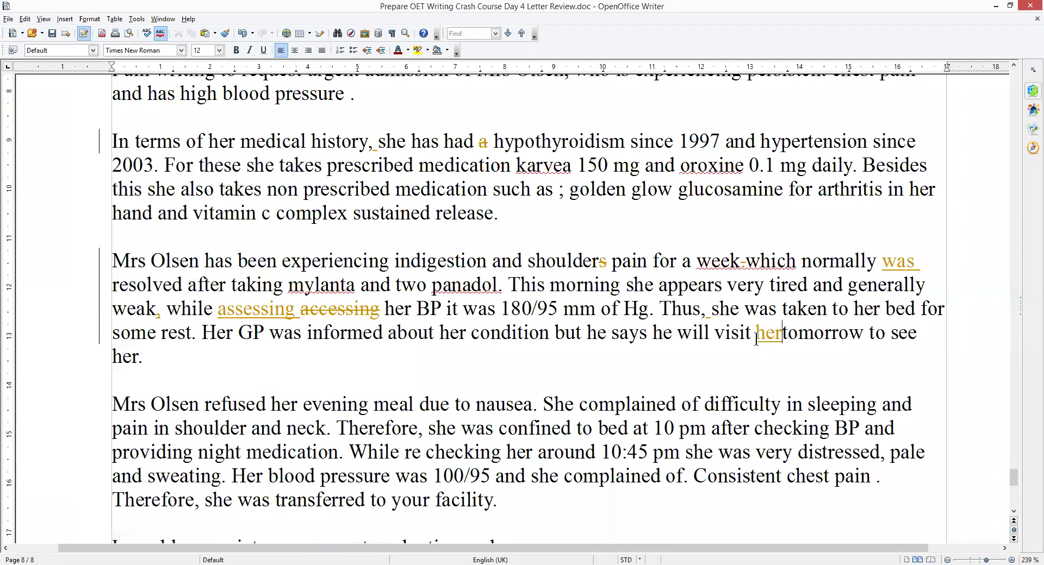
key("Right")
key("Right")
key("Right")
key("Right")
key("Right")
key("Right")
key("Right")
key("Right")
key("Right")
key("Delete")
key("Delete")
key("Delete")
key("Delete")
key("Delete")
key("Delete")
key("Delete")
key("Delete")
key("Delete")
key("Delete")
Step: Insert 'had' before 'pain' and 'the' before 'shoulder' as tracked changes
scroll(625, 412, "down", 2)
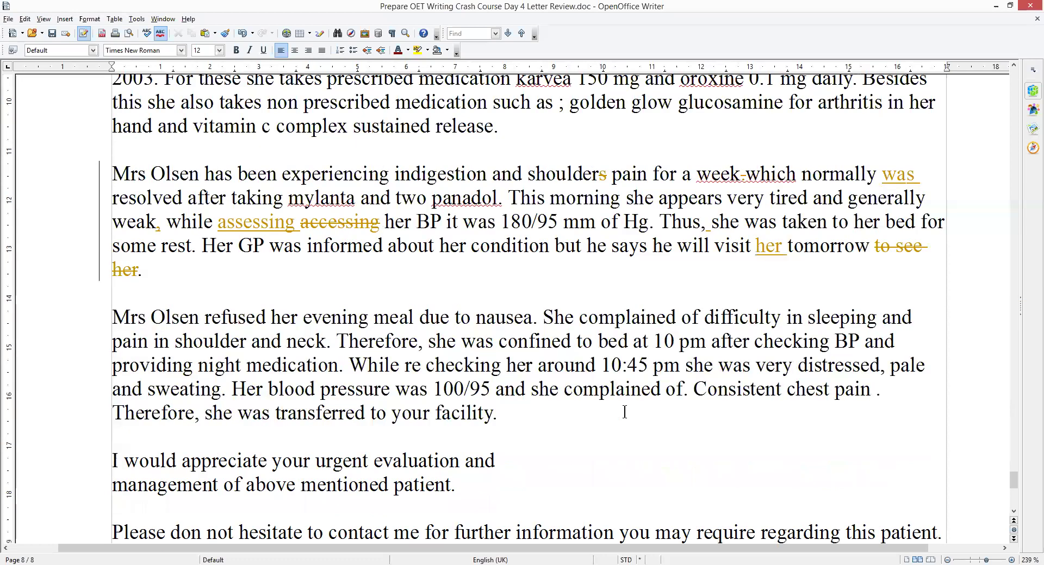
scroll(625, 412, "down", 1)
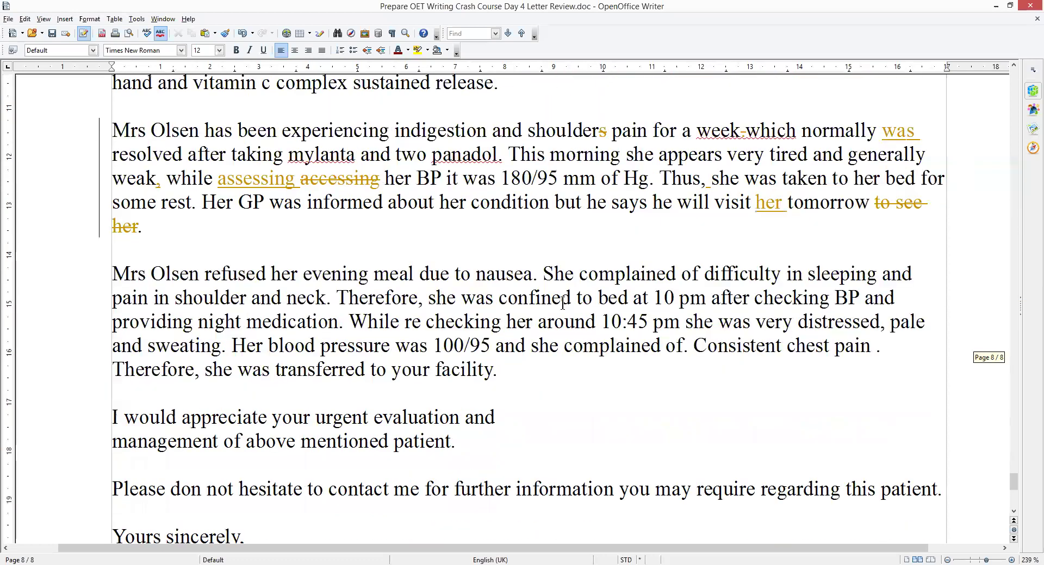
left_click(113, 298)
type("h")
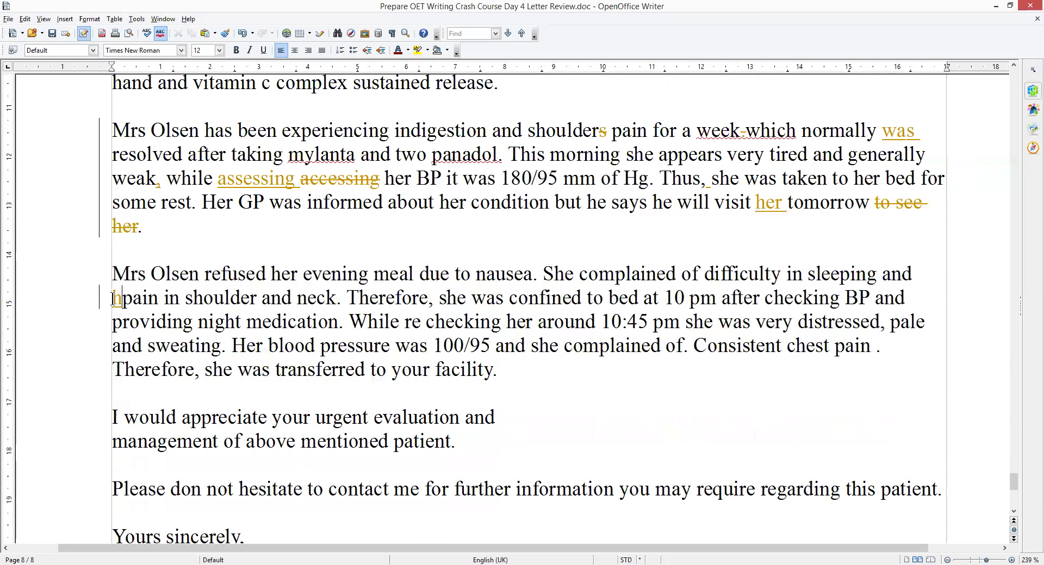
type("ad")
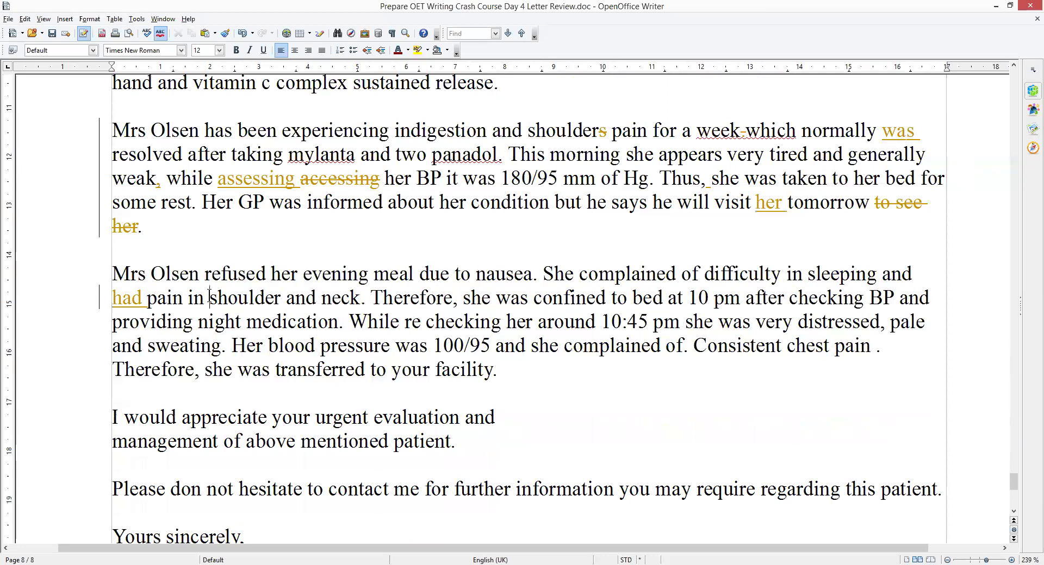
left_click(209, 297)
type("the")
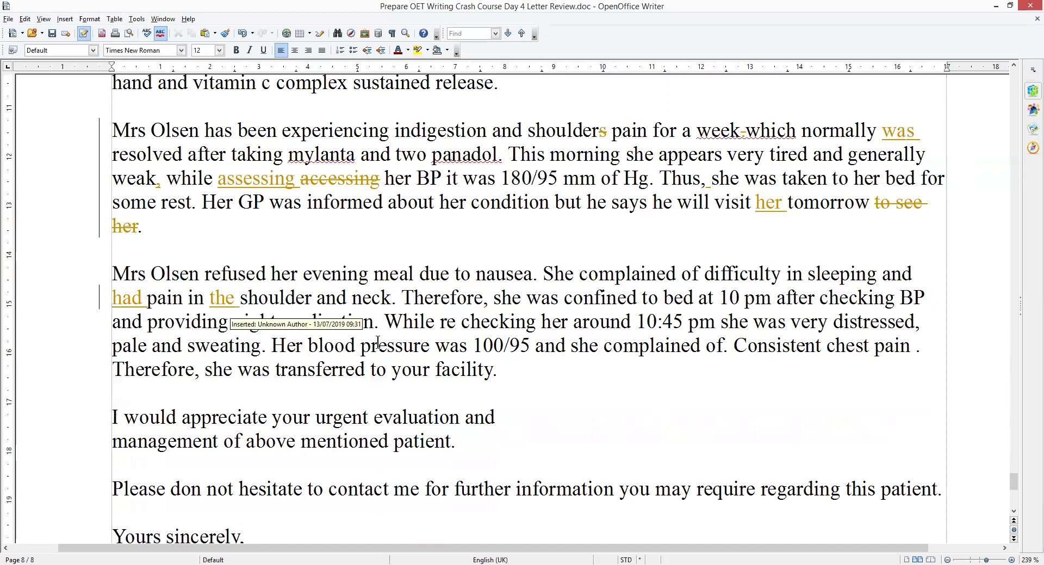
Step: Insert 'her' before 'BP' to read 'checking her BP'
left_click(786, 394)
key("shift+Down")
key("shift+Down")
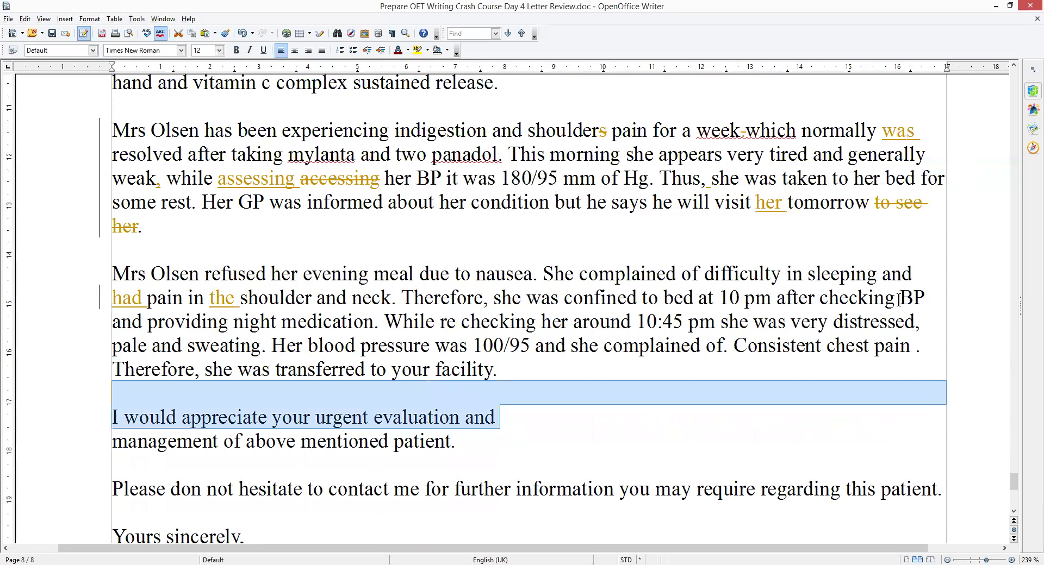
left_click(892, 329)
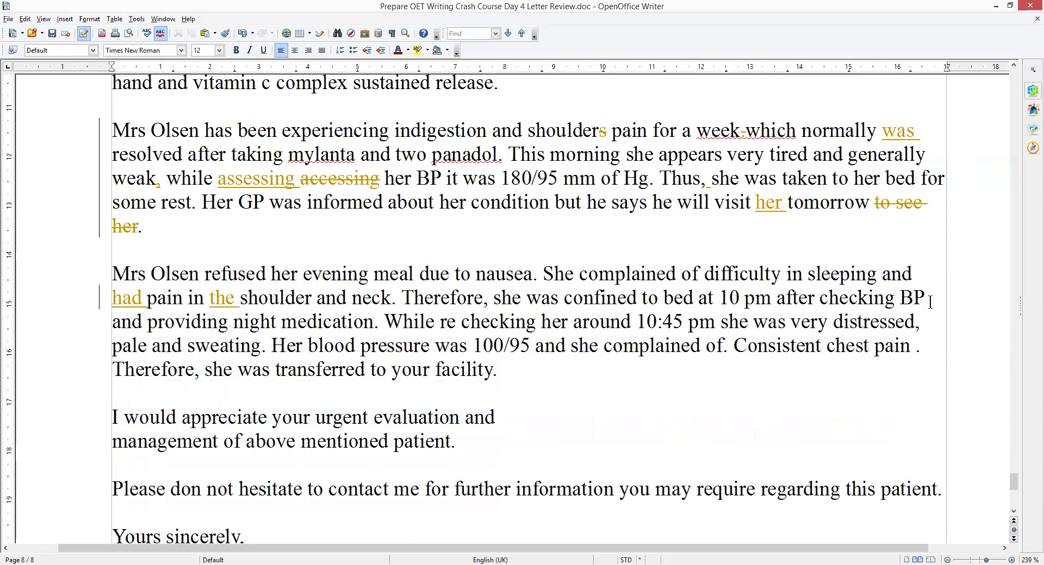
left_click_drag(631, 274, 490, 298)
left_click(696, 433)
left_click(901, 299)
type("her")
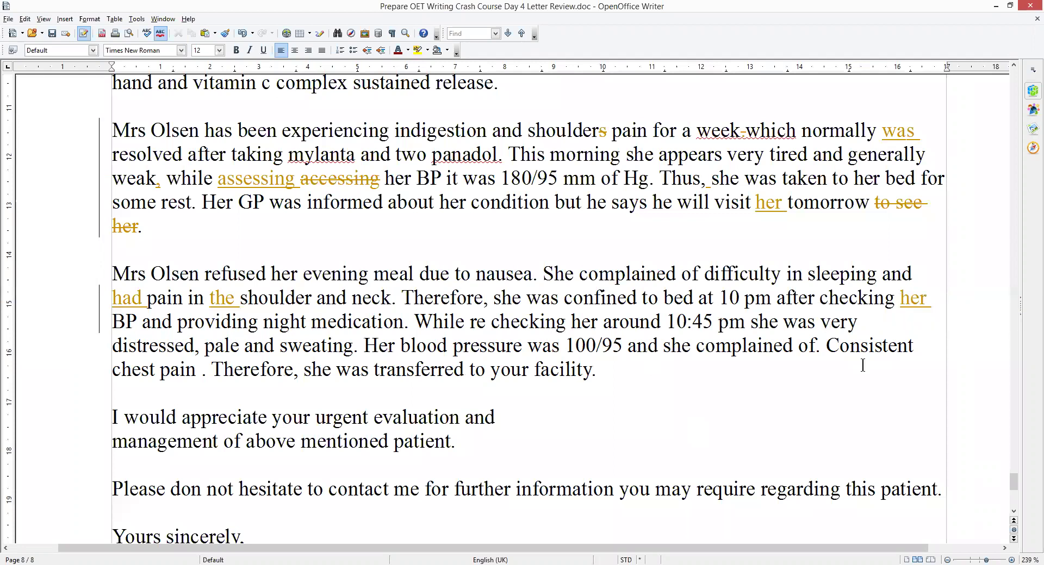
Step: Lowercase 'Consistent' to 'consistent' and insert 'the' before 'above mentioned patient'
left_click(817, 351)
key("Right")
type("c")
key("Delete")
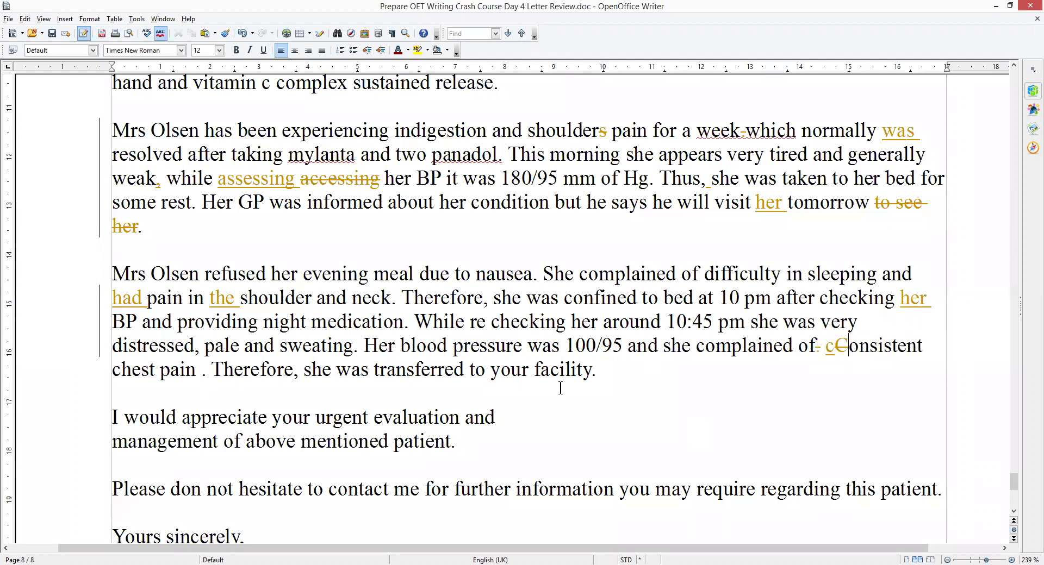
scroll(501, 387, "down", 2)
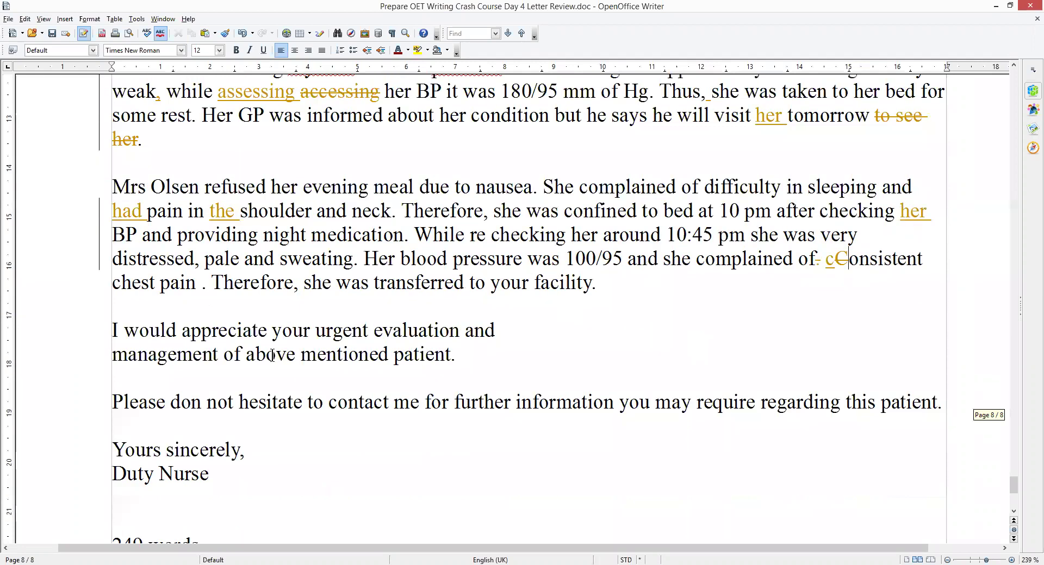
left_click(248, 358)
type("the")
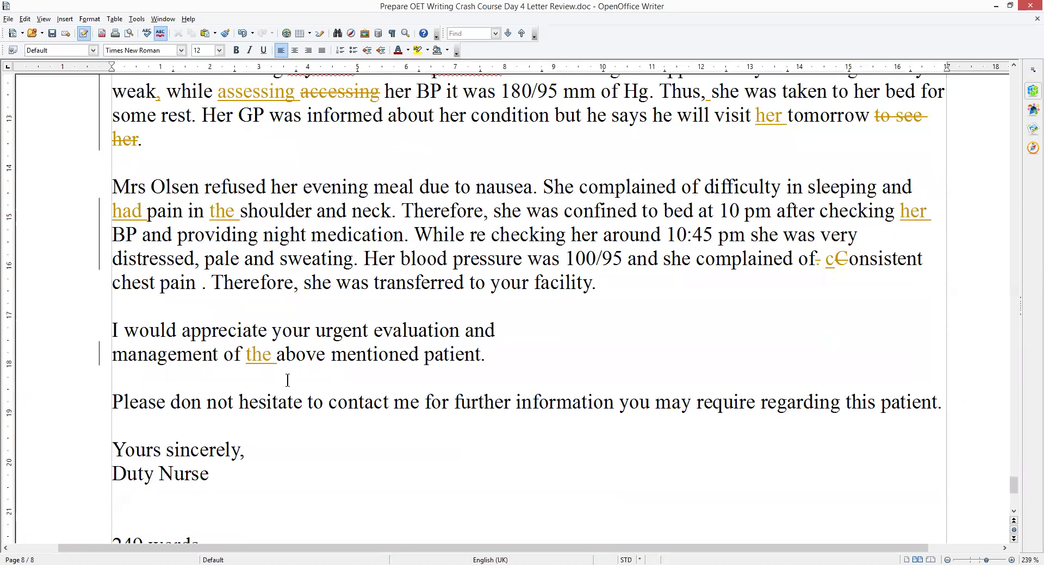
scroll(289, 386, "down", 6)
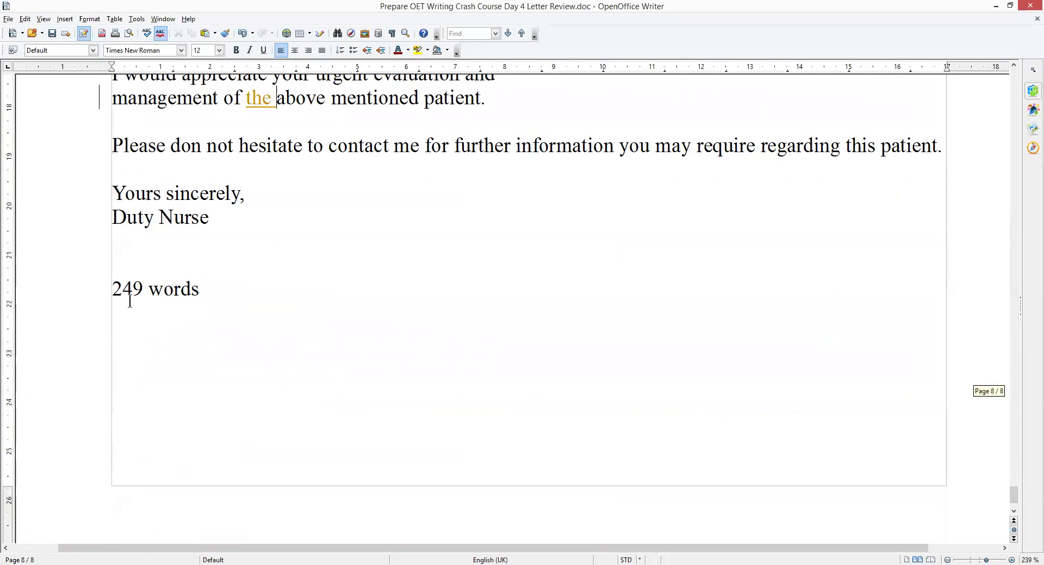
Step: Select the '249 words' line, then scroll up to the earlier rehabilitation referral letter ending at 196 words
scroll(258, 369, "up", 2)
triple_click(258, 368)
scroll(258, 374, "up", 10)
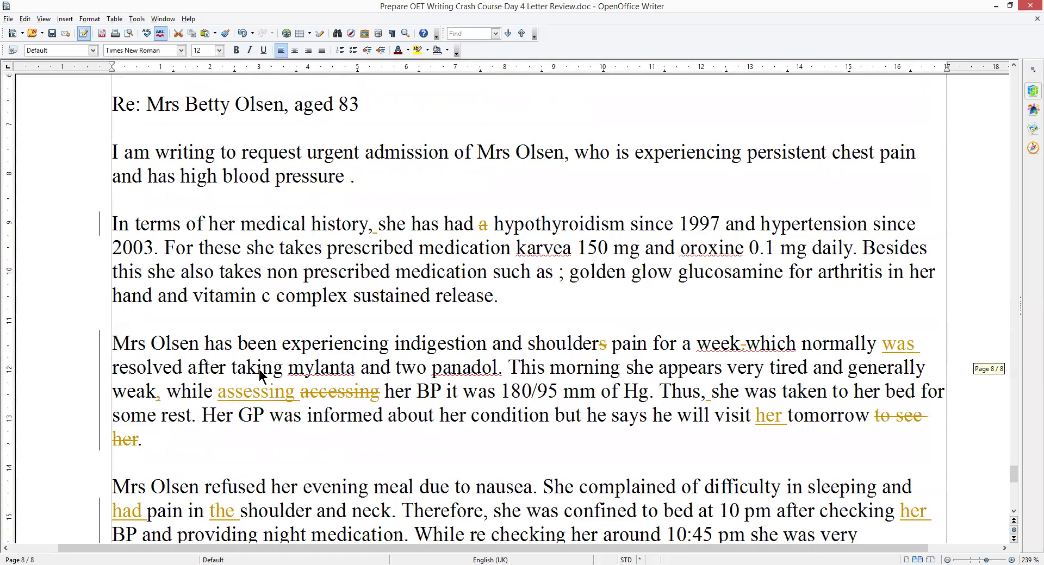
scroll(259, 374, "up", 20)
scroll(258, 375, "up", 10)
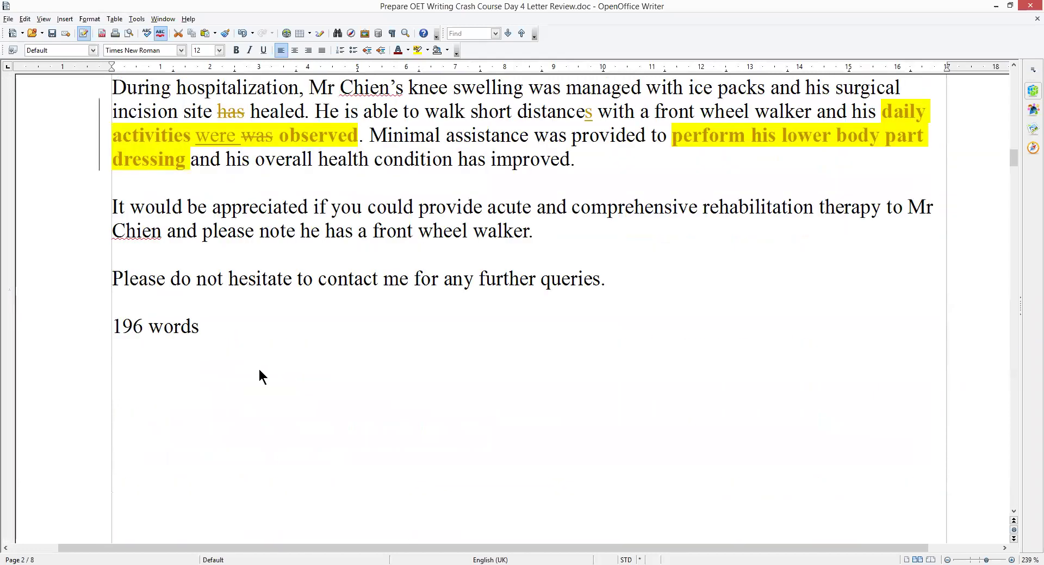
scroll(259, 375, "up", 20)
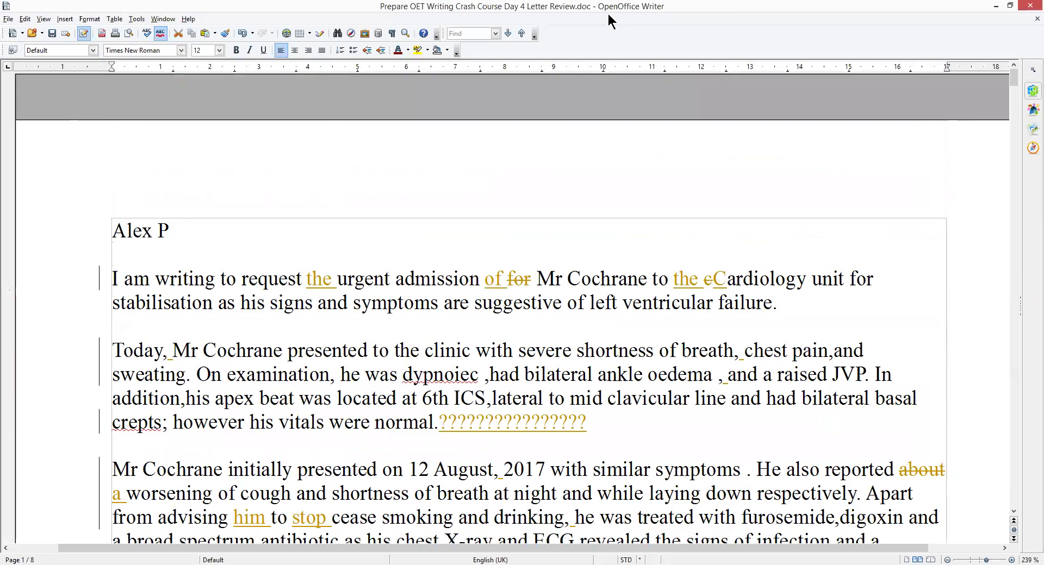